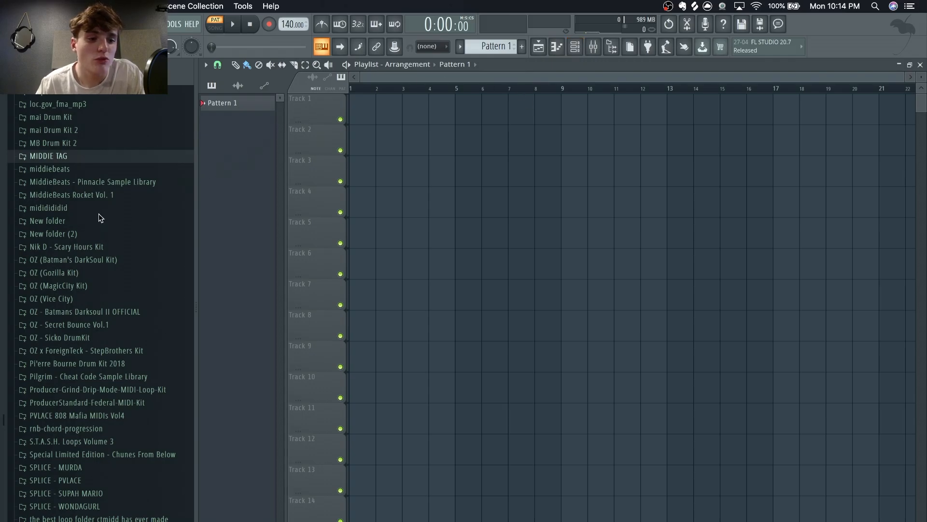
# Step: Open the MiddieBeats - Pinnacle Sample Library folder and look through its loops and their tempos
pyautogui.click(115, 187)
pyautogui.scroll(-5, 116, 188)
pyautogui.scroll(10, 116, 190)
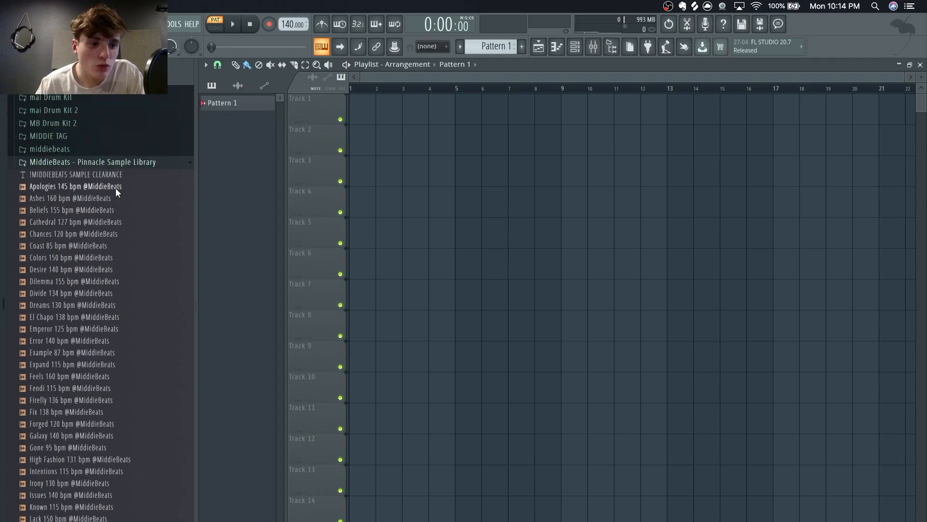
pyautogui.scroll(-5, 92, 235)
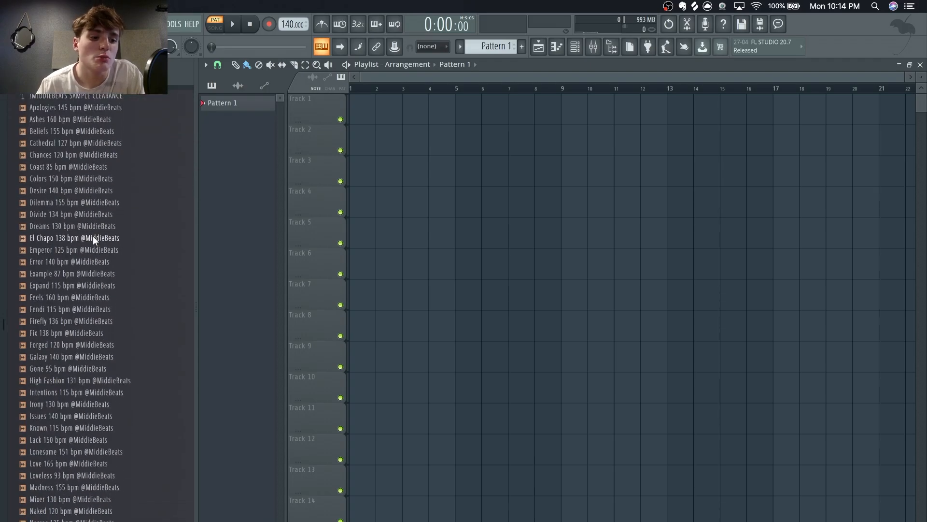
pyautogui.scroll(-1, 92, 240)
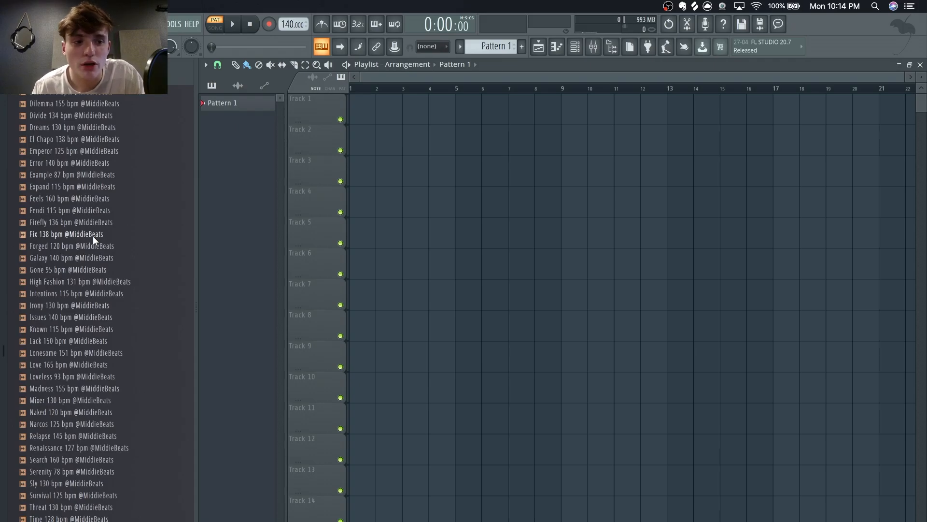
pyautogui.scroll(5, 93, 236)
pyautogui.scroll(-5, 93, 236)
pyautogui.scroll(5, 95, 233)
pyautogui.scroll(-5, 105, 221)
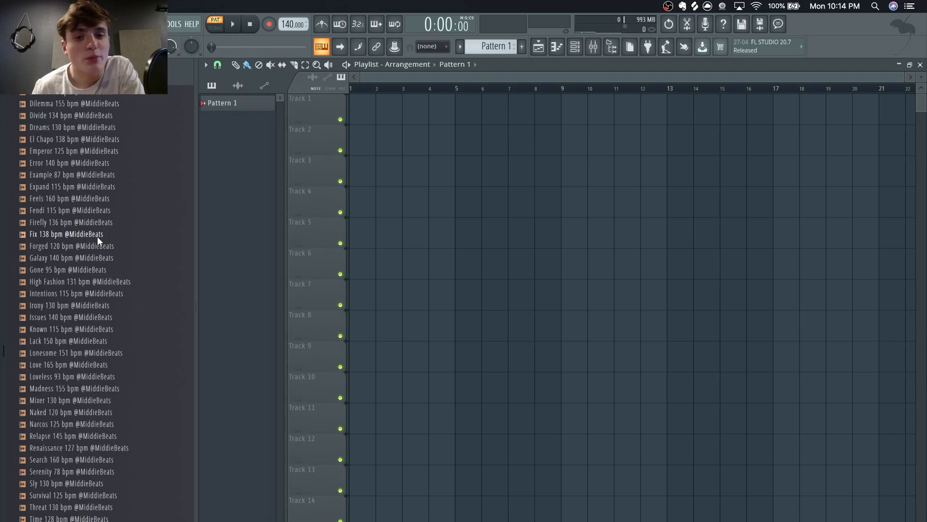
pyautogui.scroll(-3, 106, 225)
pyautogui.scroll(5, 108, 227)
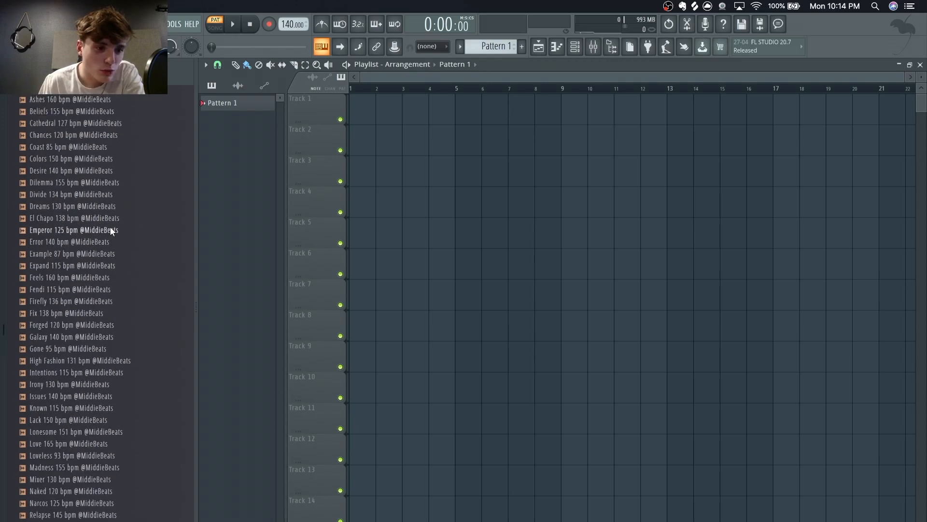
# Step: Preview the Desire 140 bpm loop and place it on Track 1 starting at bar 1
pyautogui.click(77, 170)
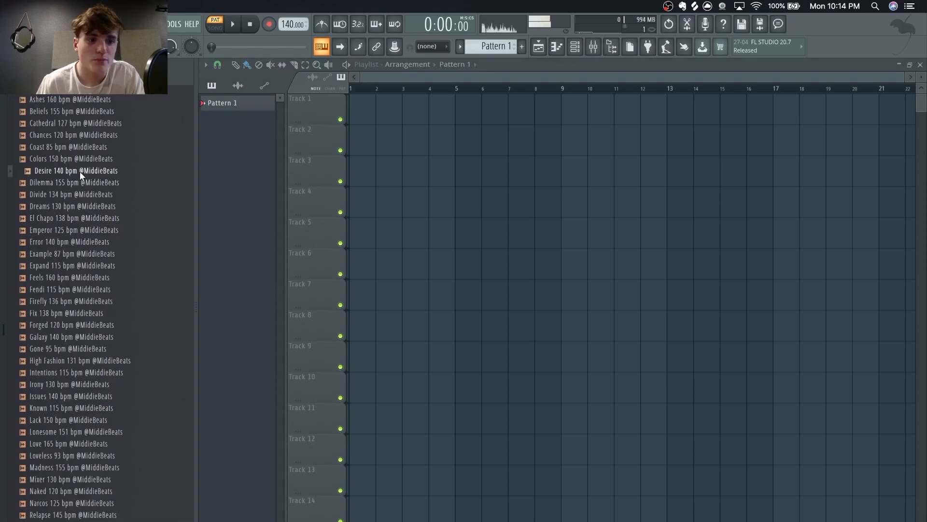
pyautogui.moveTo(80, 172); pyautogui.dragTo(352, 89)
pyautogui.scroll(-3, 368, 92)
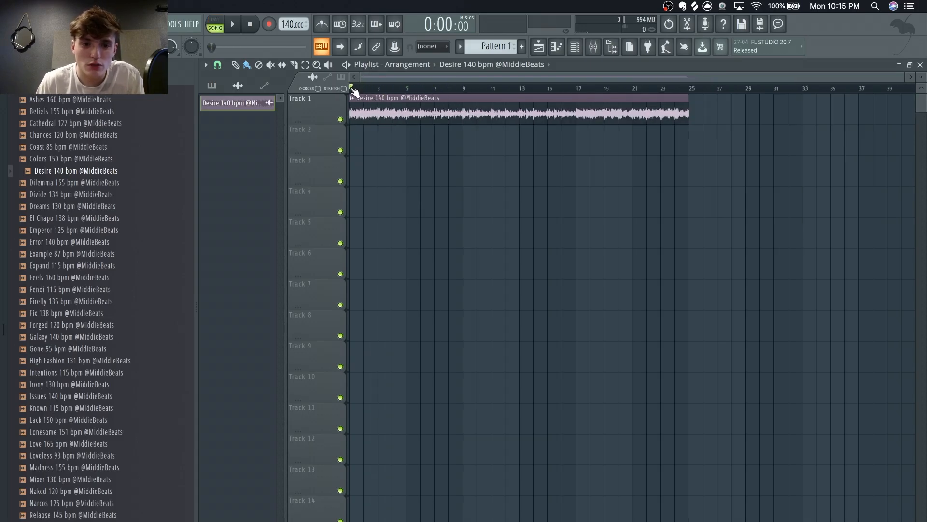
# Step: Normalize the Desire 140 bpm sample and adjust its time stretching in the channel settings
pyautogui.doubleClick(360, 99)
pyautogui.click(413, 233)
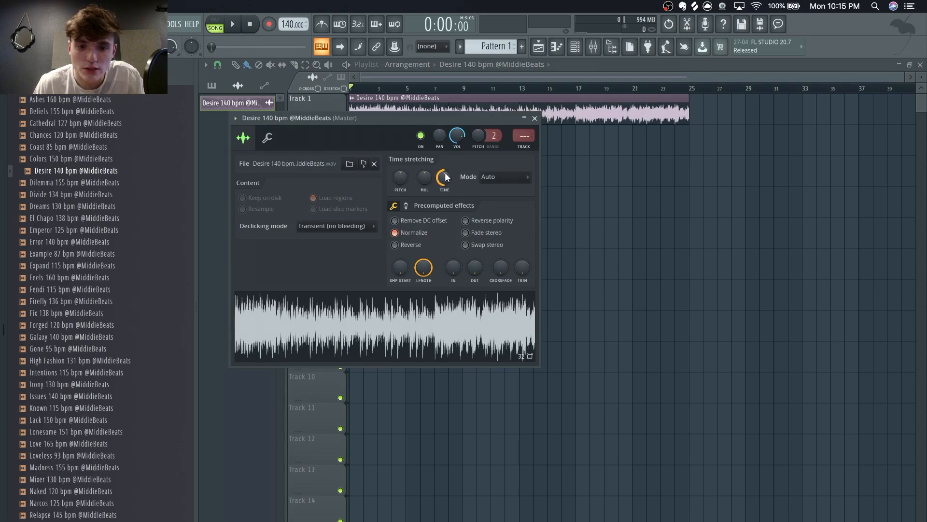
pyautogui.click(535, 118)
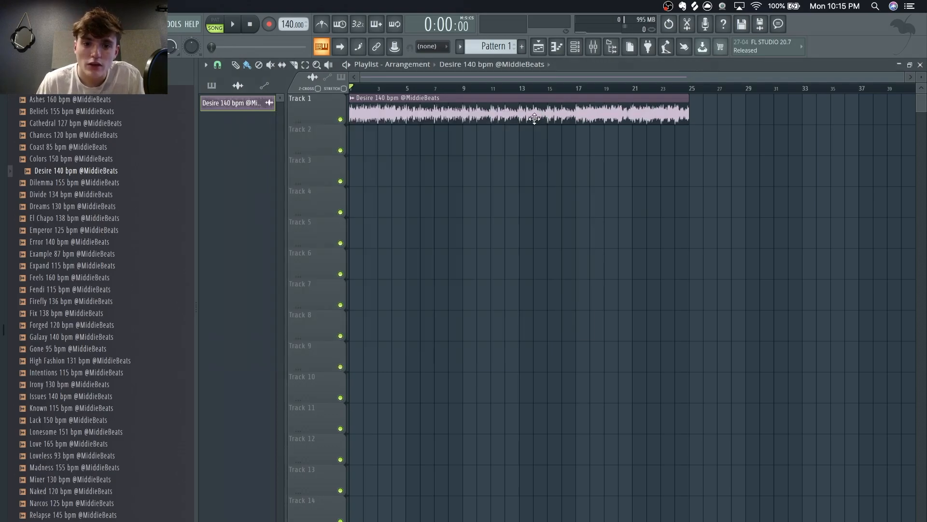
# Step: Place the song playhead at bar 5 of the playlist timeline
pyautogui.click(407, 89)
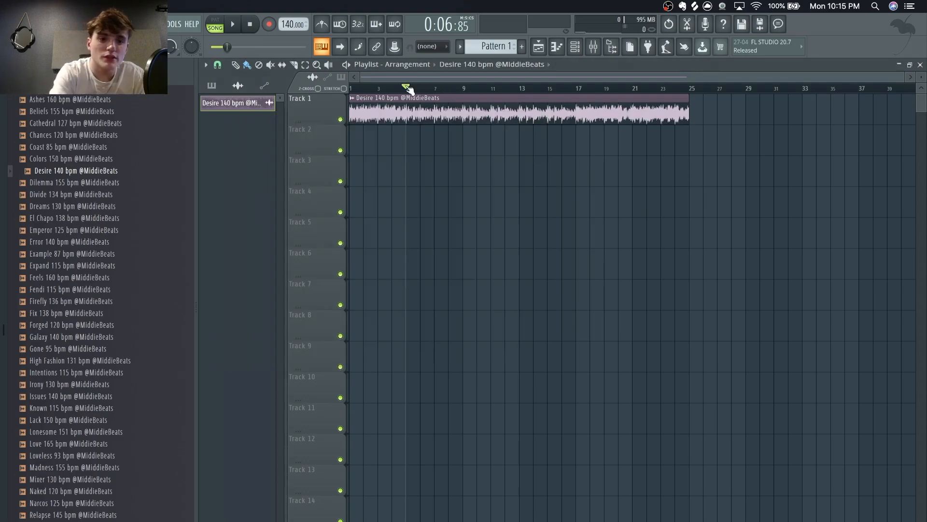
pyautogui.moveTo(408, 89); pyautogui.dragTo(350, 87)
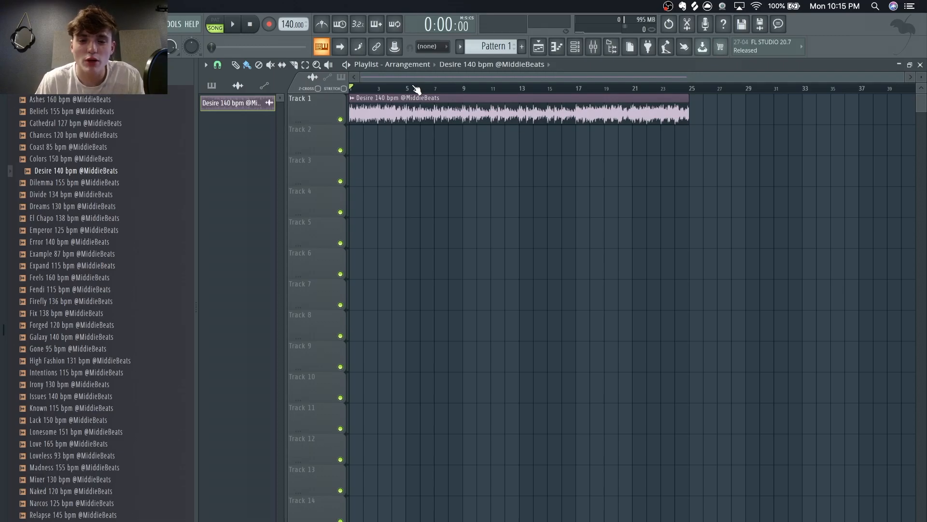
pyautogui.moveTo(414, 89)
pyautogui.mouseDown()
pyautogui.moveTo(503, 87)
pyautogui.moveTo(414, 88)
pyautogui.mouseUp()
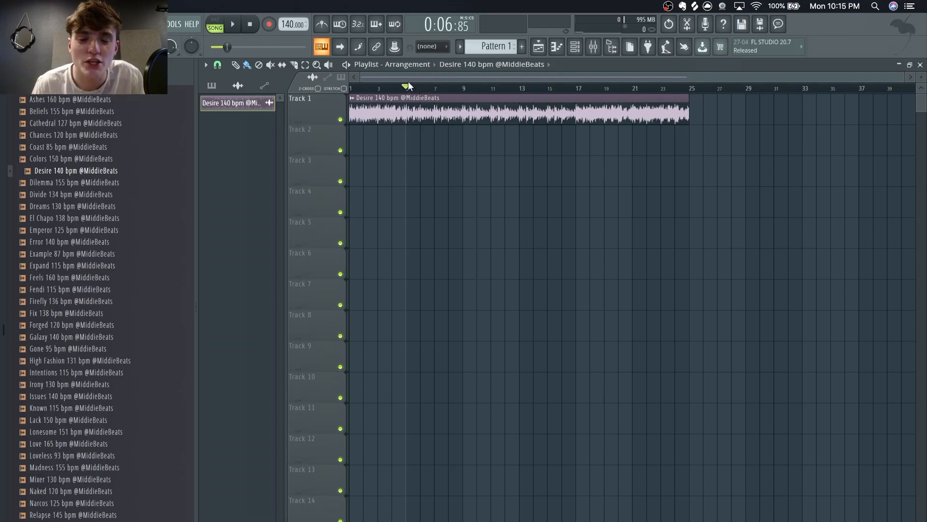
# Step: Collapse the MiddieBeats - Pinnacle Sample Library folder in the browser
pyautogui.scroll(5, 89, 157)
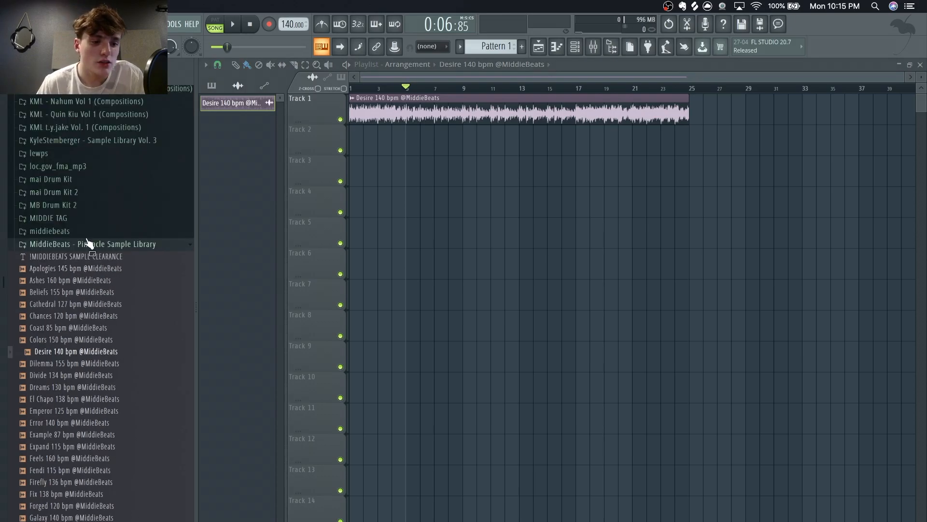
pyautogui.click(89, 243)
pyautogui.scroll(-2, 93, 199)
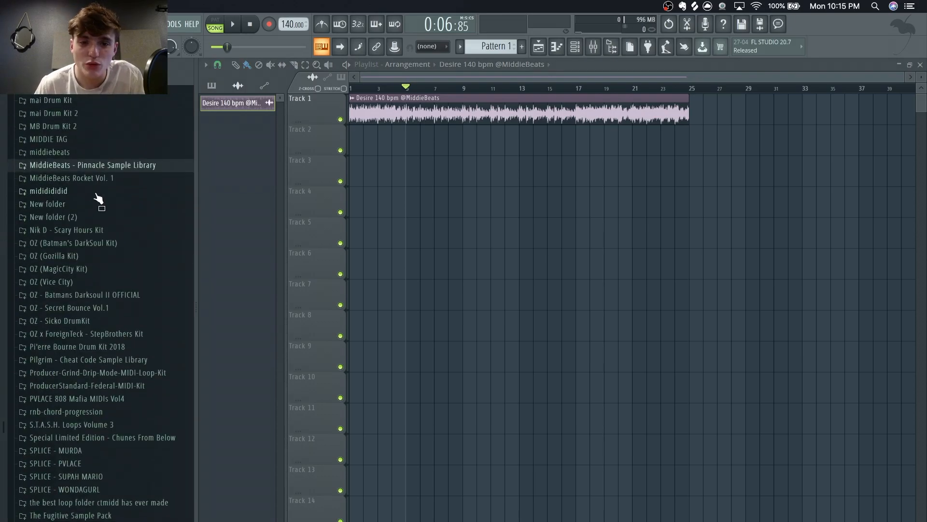
# Step: Place a Pattern 1 clip on Track 2 from bar 5 and extend it to bar 13
pyautogui.click(482, 48)
pyautogui.click(414, 140)
pyautogui.moveTo(424, 139); pyautogui.dragTo(518, 138)
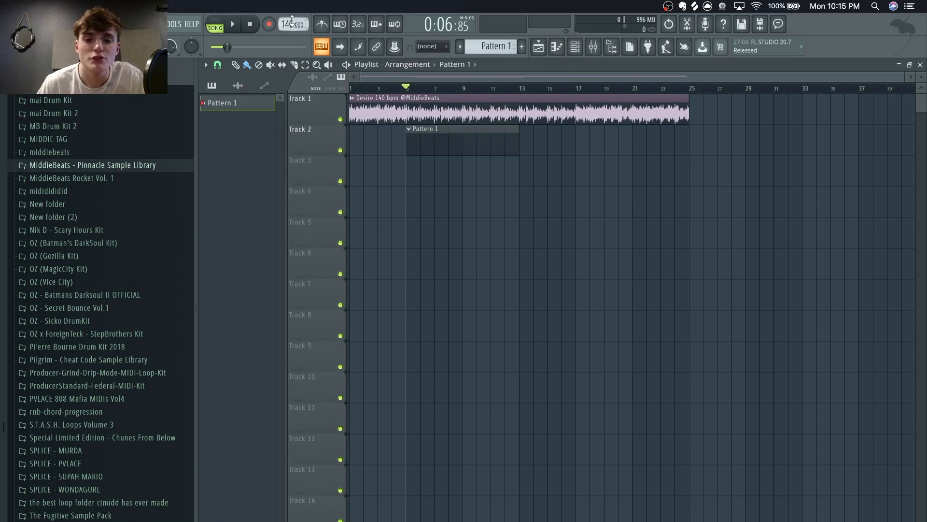
# Step: Try a project tempo of 85 BPM and delete the extra Pattern 1 clip painted on Track 2 at bar 19
pyautogui.moveTo(293, 24); pyautogui.dragTo(293, 51)
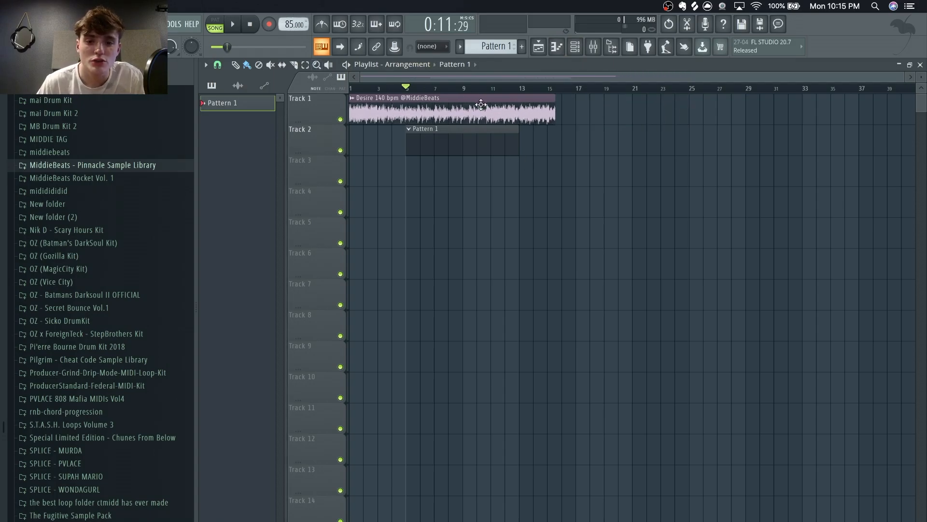
pyautogui.moveTo(517, 142)
pyautogui.mouseDown()
pyautogui.moveTo(455, 138)
pyautogui.moveTo(512, 138)
pyautogui.mouseUp()
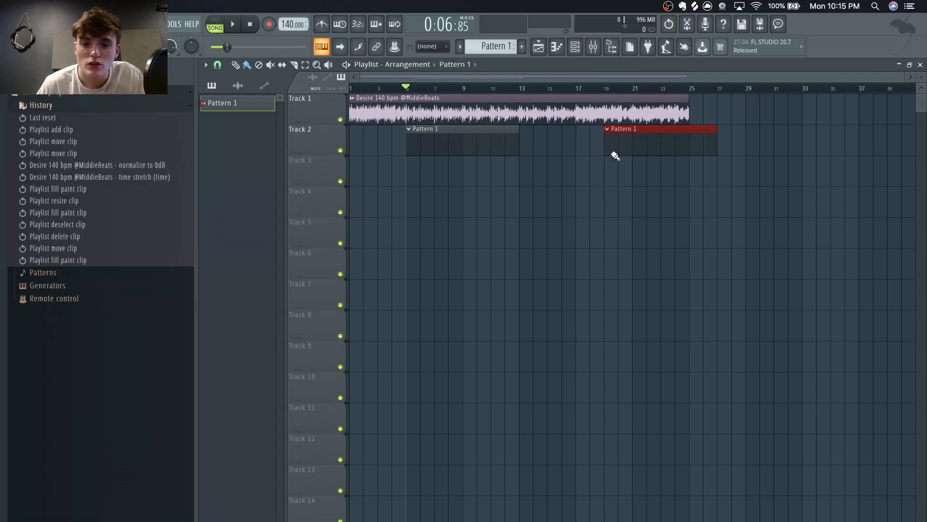
pyautogui.rightClick(613, 153)
# Step: Return to the sample folders in the browser and expand the MiddieBeats Rocket Vol. 1 drum kit
pyautogui.click(14, 77)
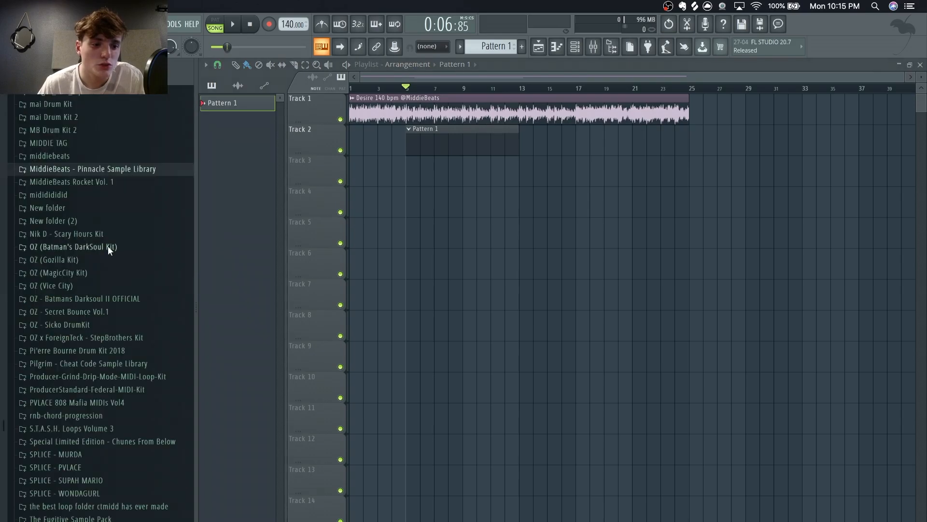
pyautogui.scroll(2, 106, 210)
pyautogui.scroll(-2, 106, 210)
pyautogui.click(92, 187)
pyautogui.scroll(1, 106, 249)
pyautogui.scroll(-2, 104, 250)
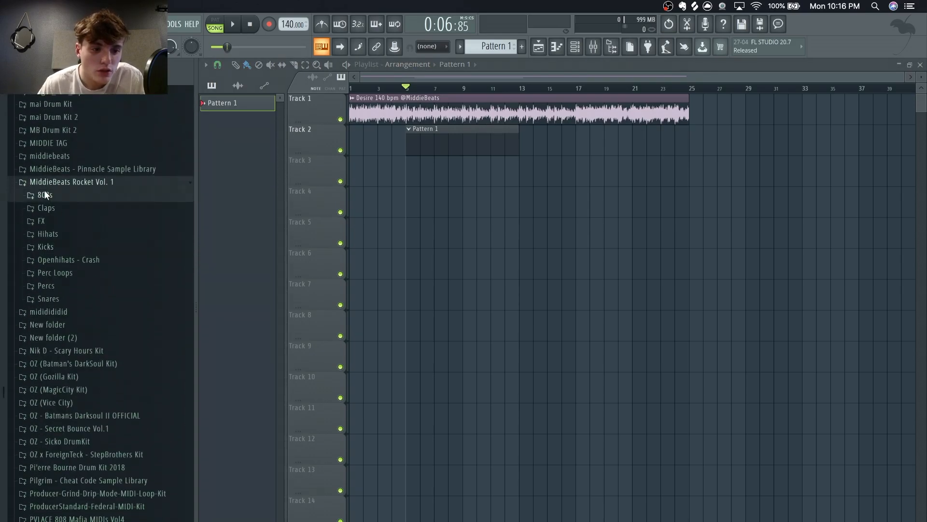
# Step: Load 808 (Zay) from the kit's 808s folder into a new channel and close its settings window
pyautogui.click(45, 193)
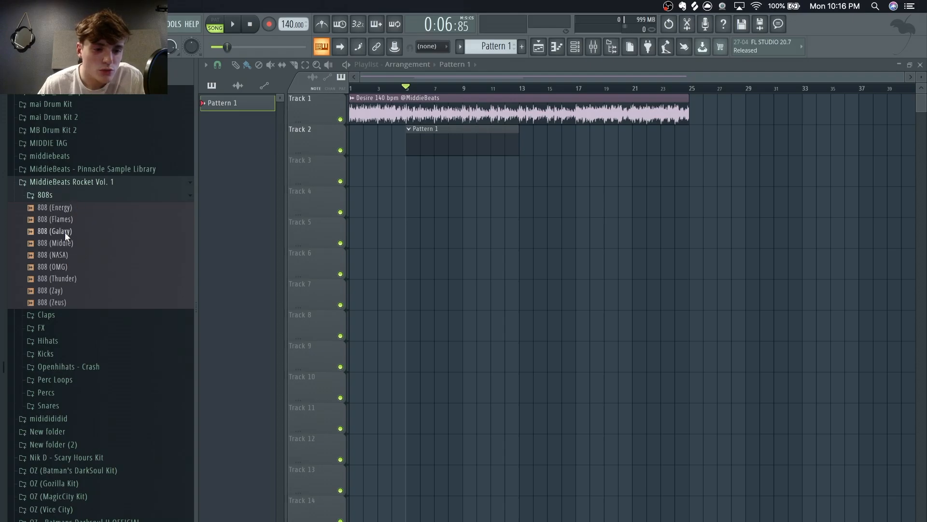
pyautogui.rightClick(78, 292)
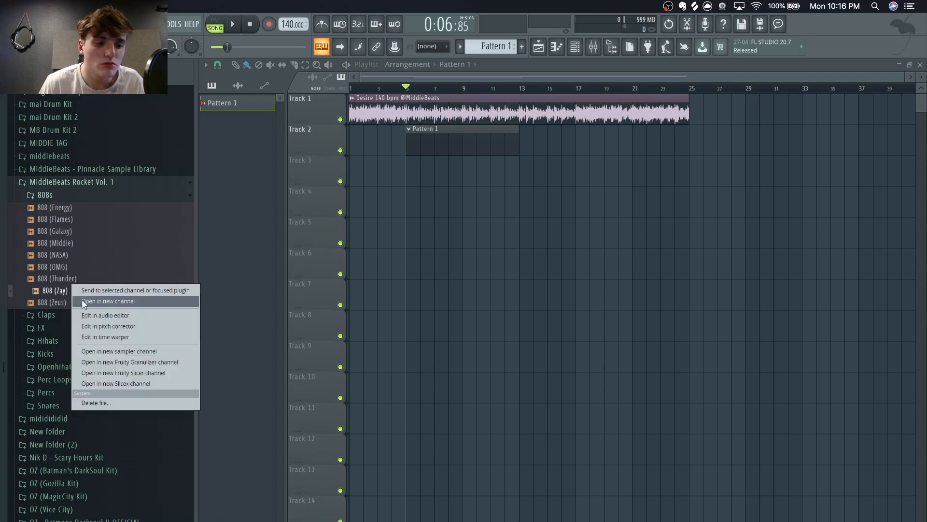
pyautogui.click(83, 301)
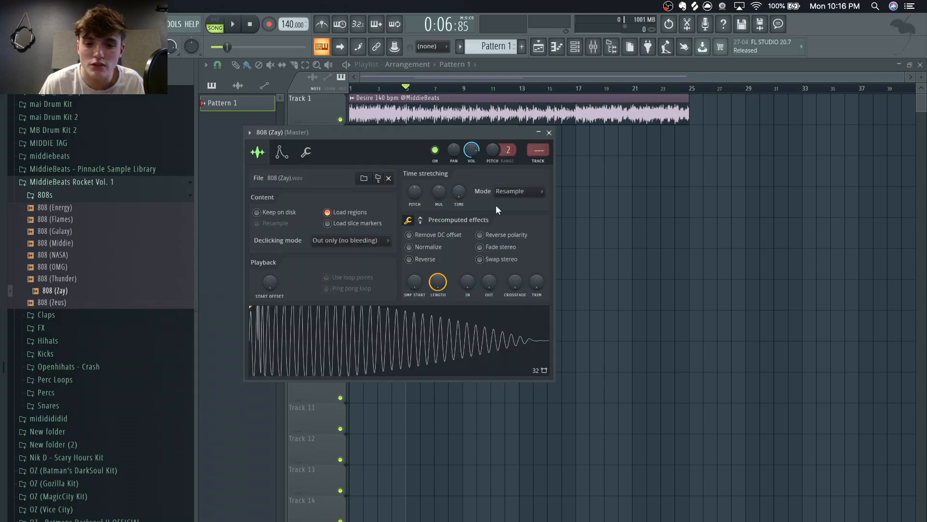
pyautogui.click(549, 133)
pyautogui.click(60, 195)
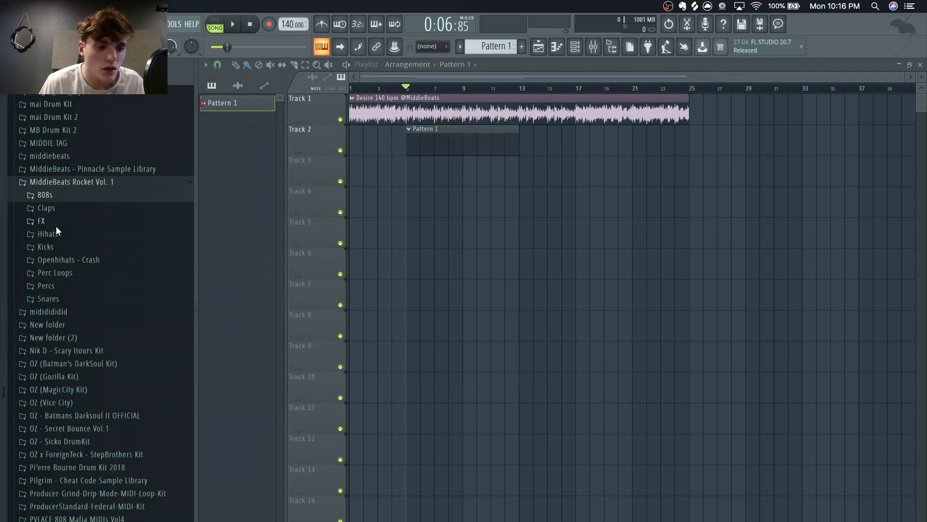
# Step: Audition the kit's claps and load Clap (Favorite) into a new channel
pyautogui.click(51, 209)
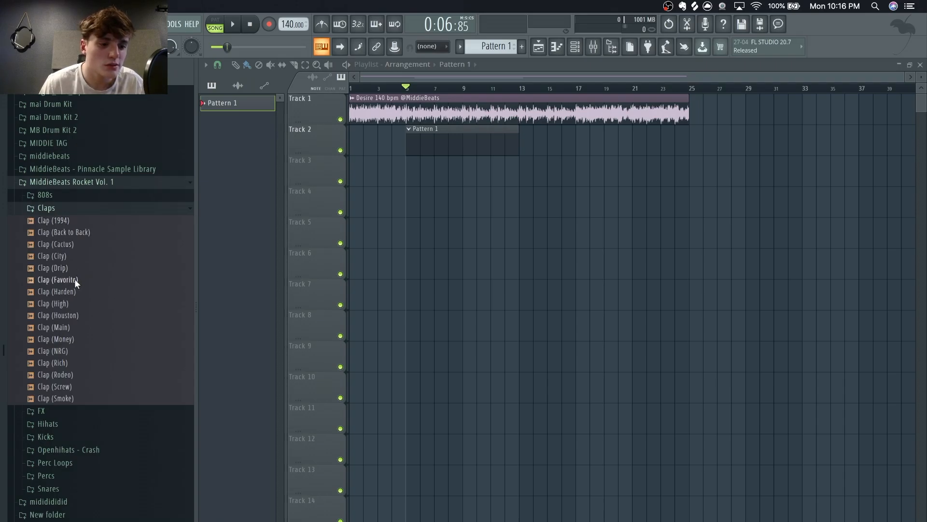
pyautogui.click(61, 267)
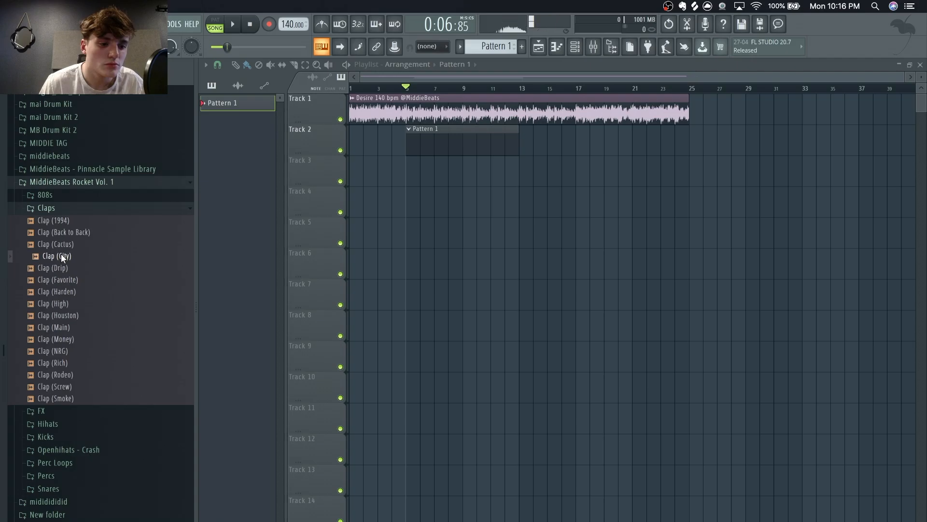
pyautogui.rightClick(73, 279)
pyautogui.click(85, 289)
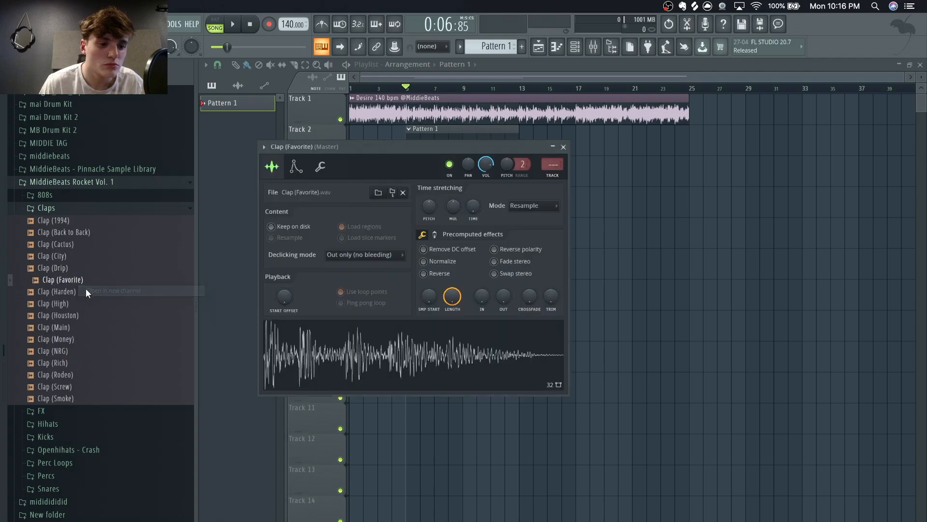
pyautogui.click(54, 207)
# Step: Load HiHat (Lazy) from the kit's Hihats folder into a new channel
pyautogui.click(54, 234)
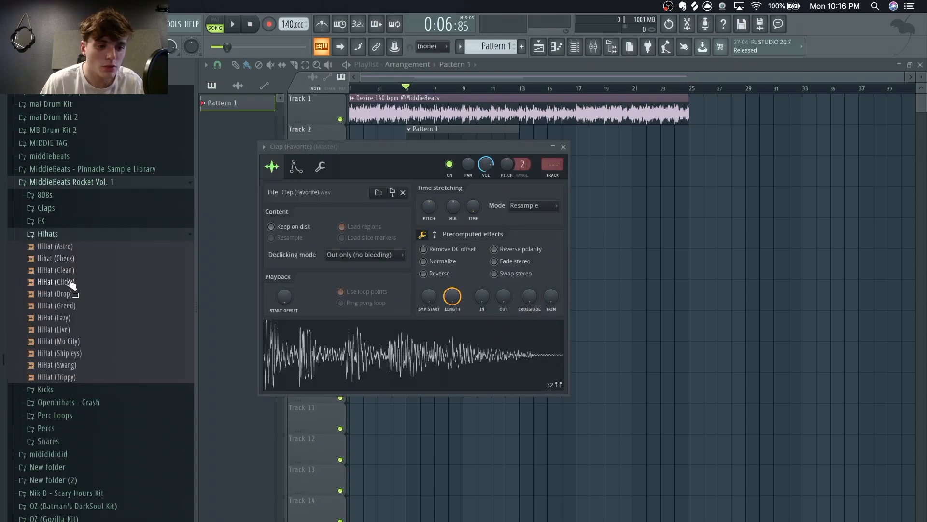
pyautogui.rightClick(66, 316)
pyautogui.click(56, 317)
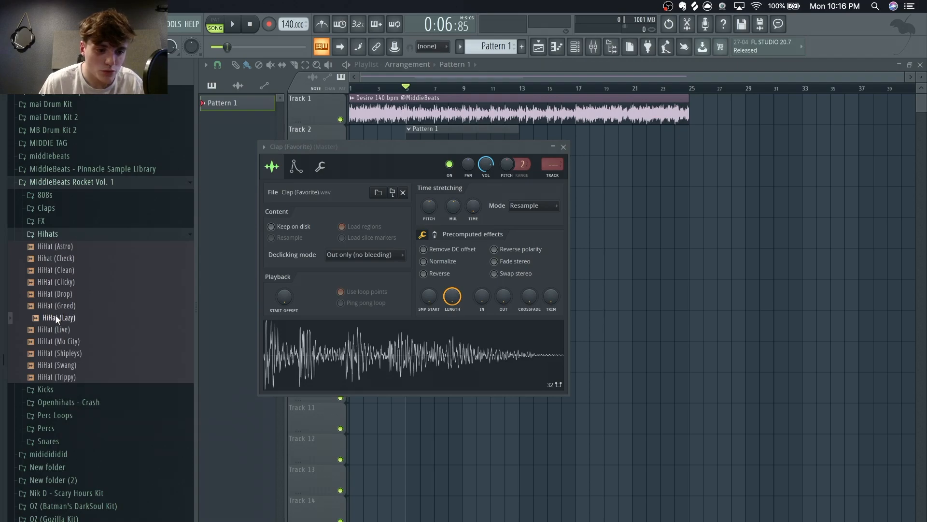
pyautogui.rightClick(56, 316)
pyautogui.click(78, 322)
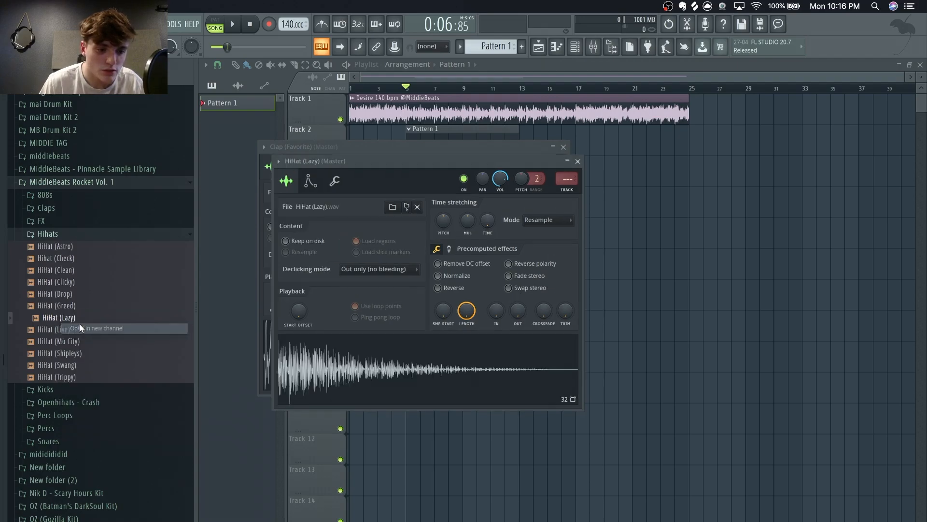
pyautogui.click(64, 232)
# Step: Load OH (Gutter) from the kit's Openhihats - Crash folder into a new channel
pyautogui.click(61, 248)
pyautogui.click(62, 248)
pyautogui.click(63, 262)
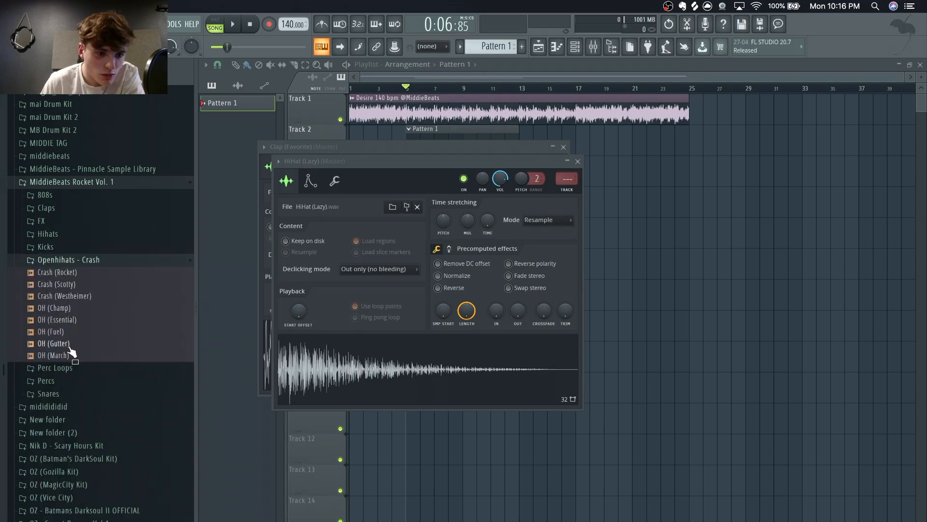
pyautogui.rightClick(66, 354)
pyautogui.click(73, 352)
pyautogui.click(65, 261)
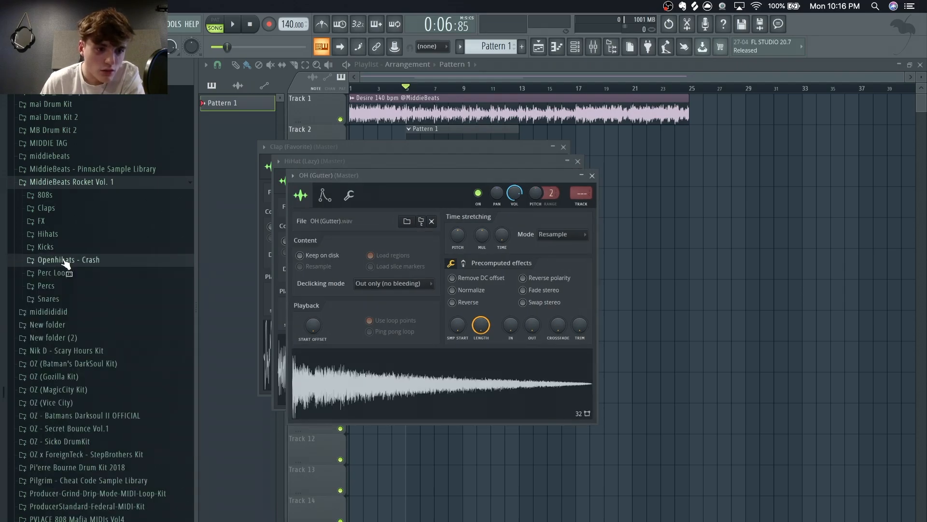
# Step: Audition the kit's snares and load Snare (Clutch) into a new channel
pyautogui.click(63, 299)
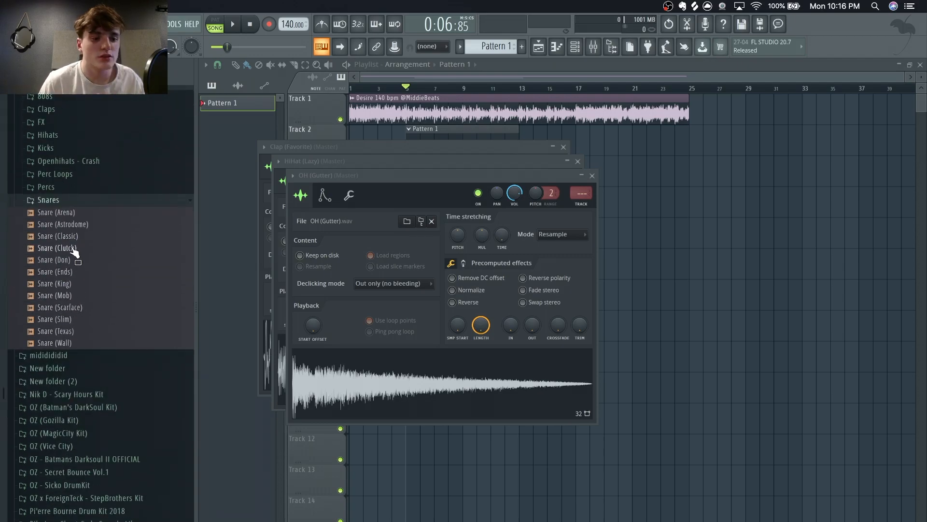
pyautogui.click(72, 249)
pyautogui.click(69, 260)
pyautogui.click(67, 248)
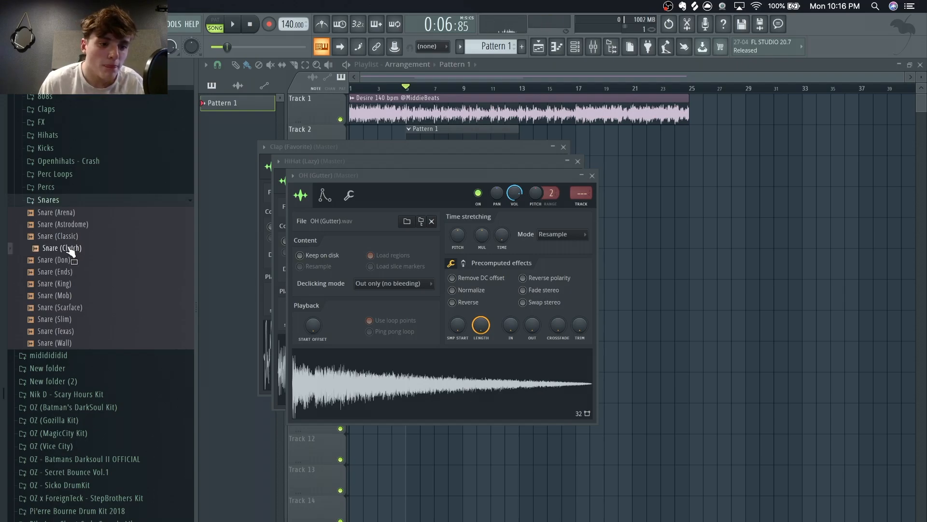
pyautogui.click(72, 272)
pyautogui.click(67, 284)
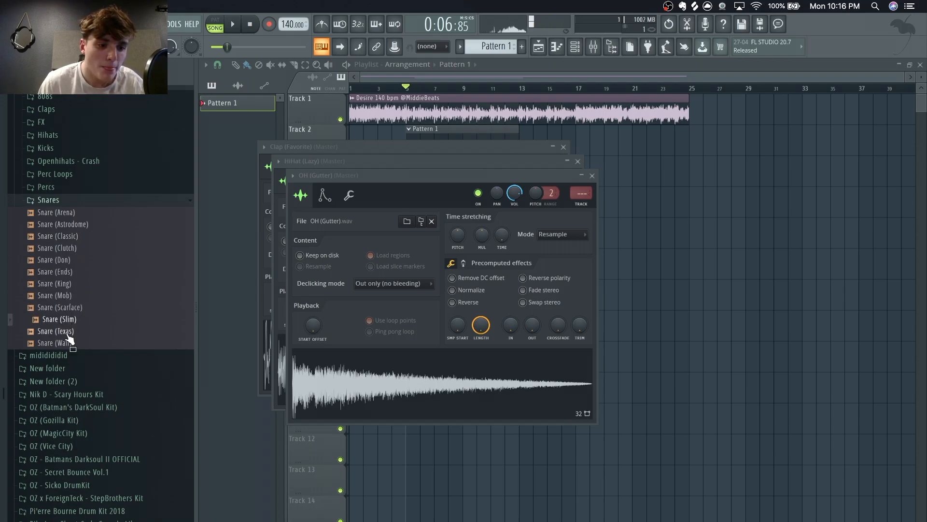
pyautogui.click(67, 249)
pyautogui.rightClick(67, 248)
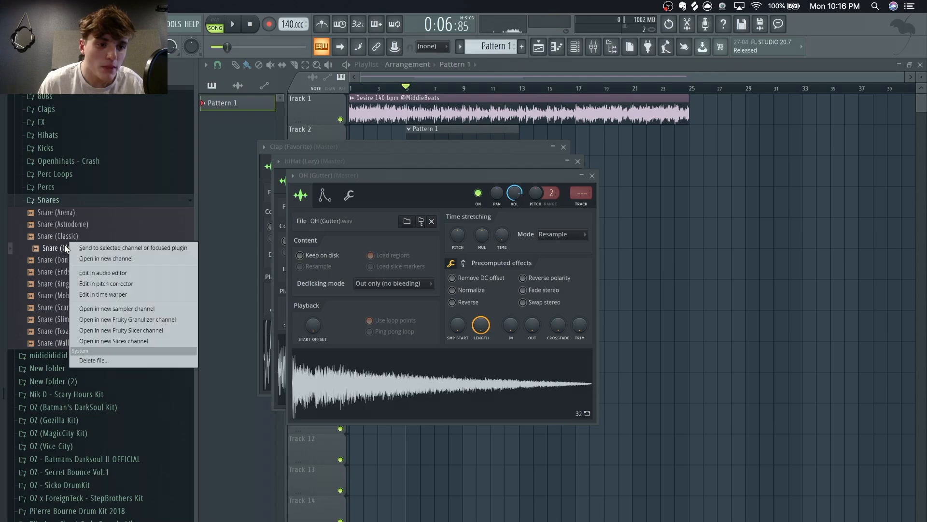
pyautogui.click(82, 259)
# Step: Audition sounds in the kit's Percs folder and load Perc (Elkins) into a new channel
pyautogui.click(49, 198)
pyautogui.click(57, 188)
pyautogui.click(69, 223)
pyautogui.click(67, 211)
pyautogui.click(68, 286)
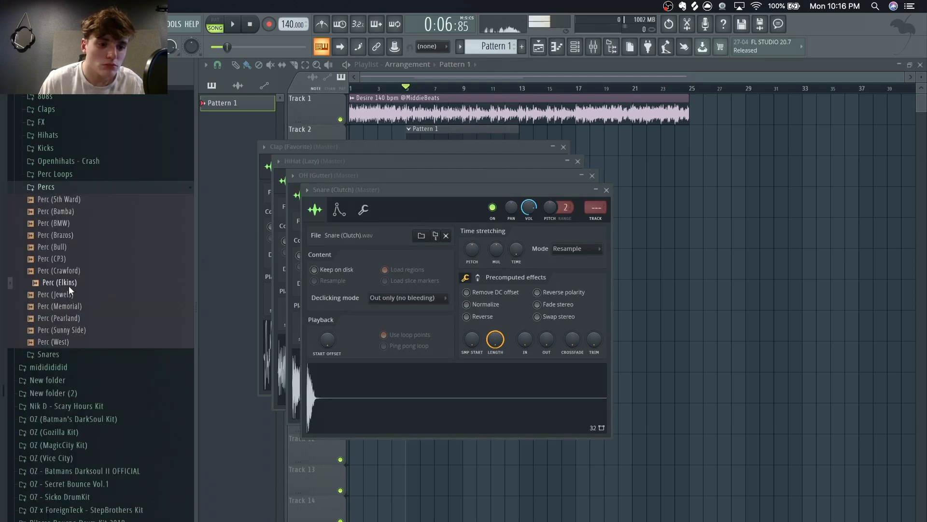
pyautogui.rightClick(68, 286)
pyautogui.click(77, 293)
# Step: Audition Perc (Pearland), Perc (Sunny Side) and Perc (West), and list the kit's Hihats folder
pyautogui.click(75, 319)
pyautogui.click(77, 331)
pyautogui.click(69, 341)
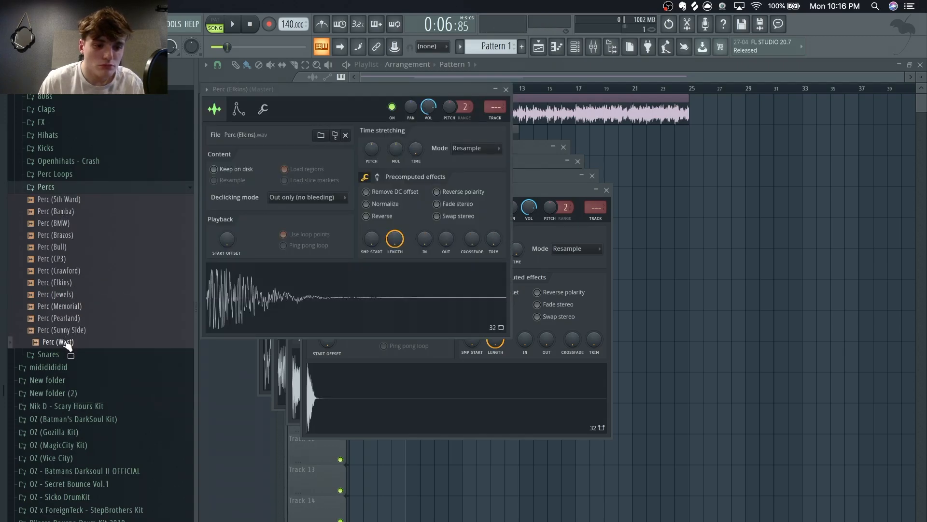
pyautogui.click(64, 187)
pyautogui.click(46, 136)
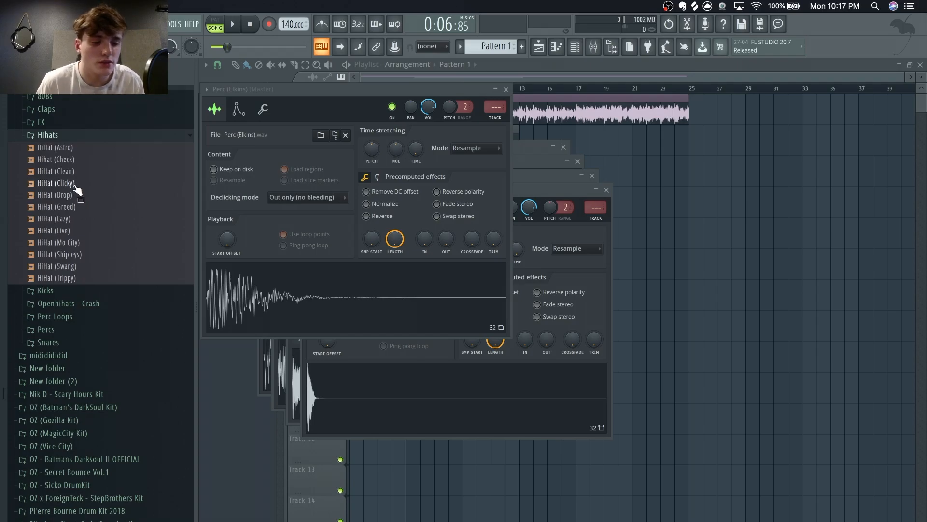
# Step: Clear the sampler windows away and place Clap (Favorite) hits on steps 9, 25, 41 and 57 in the channel rack
pyautogui.click(425, 74)
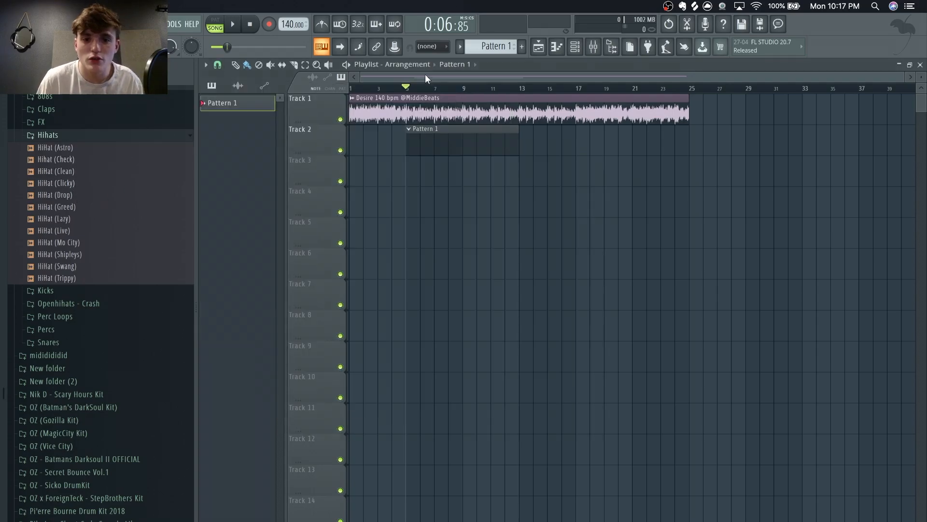
pyautogui.click(575, 46)
pyautogui.moveTo(531, 75); pyautogui.dragTo(398, 170)
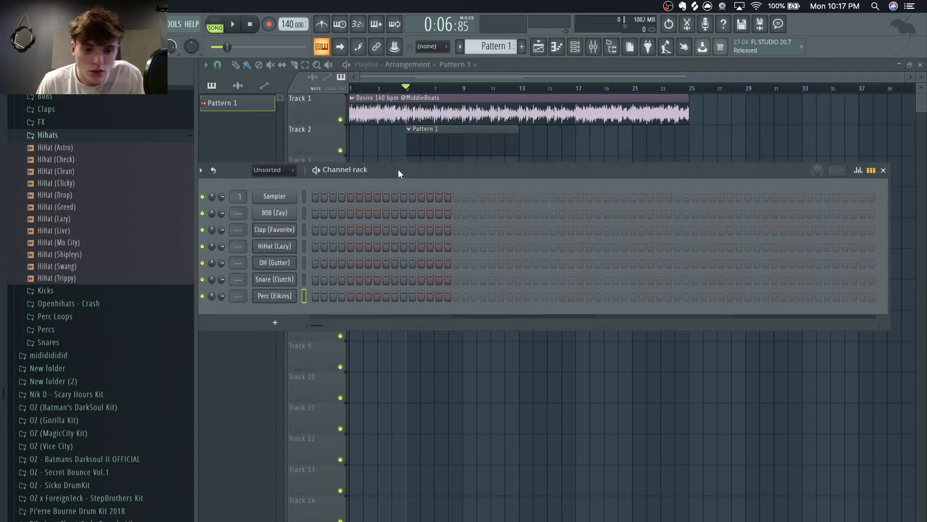
pyautogui.click(397, 225)
pyautogui.click(538, 225)
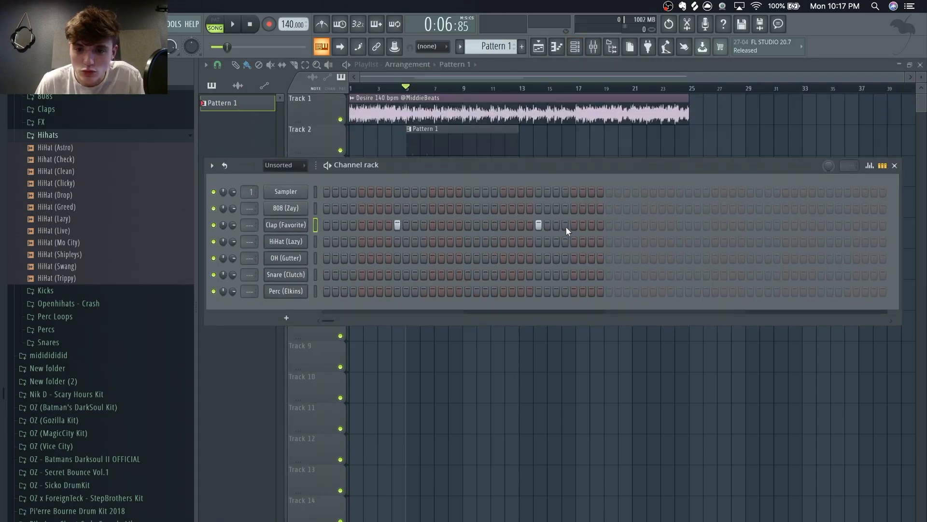
pyautogui.click(680, 225)
pyautogui.click(821, 225)
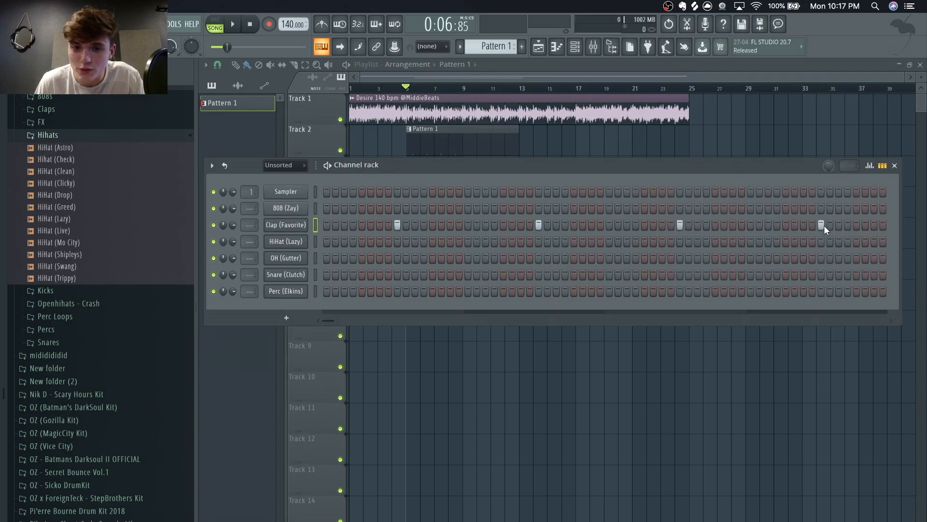
# Step: Shorten the Pattern 1 clip on Track 2 so that it ends at bar 9
pyautogui.moveTo(518, 136); pyautogui.dragTo(462, 138)
pyautogui.click(530, 133)
pyautogui.moveTo(530, 133); pyautogui.dragTo(474, 134)
pyautogui.rightClick(481, 131)
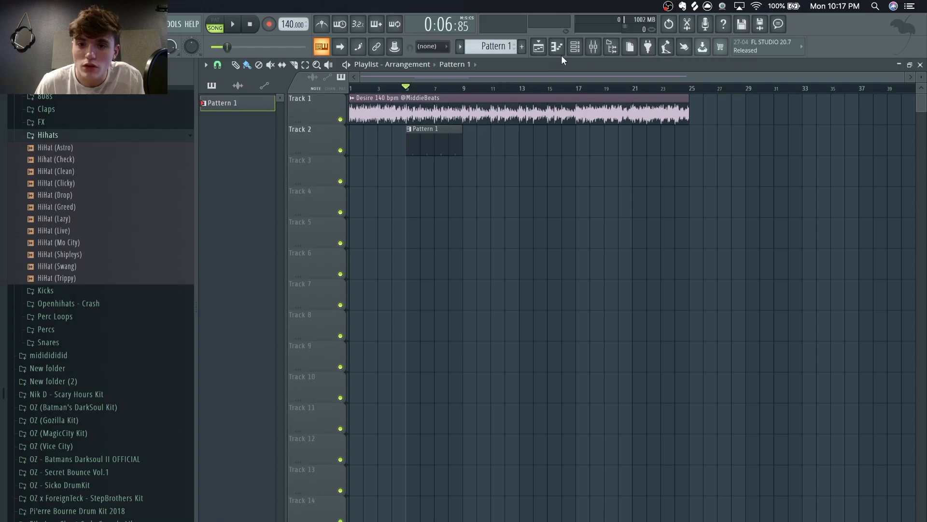
# Step: Fill HiHat (Lazy) on every second step and place 808 (Zay) and OH (Gutter) hits on step 1
pyautogui.click(577, 50)
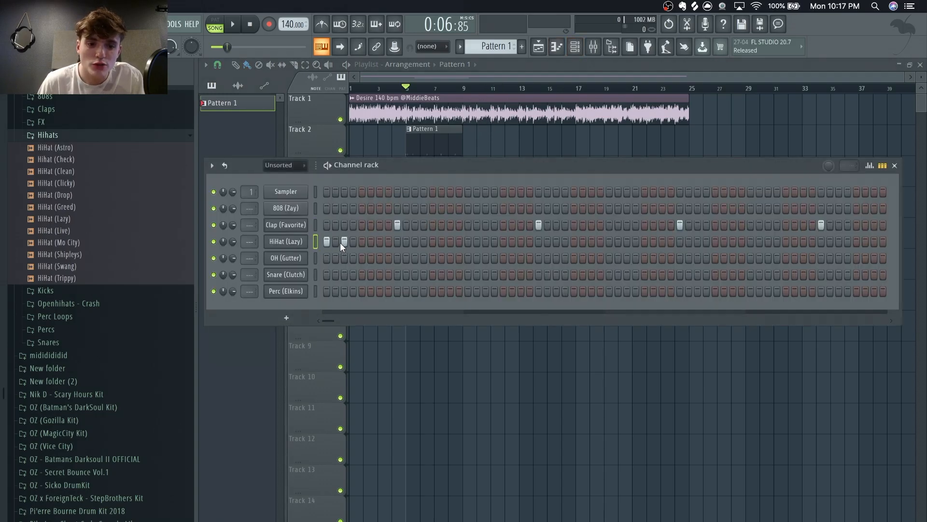
pyautogui.click(327, 209)
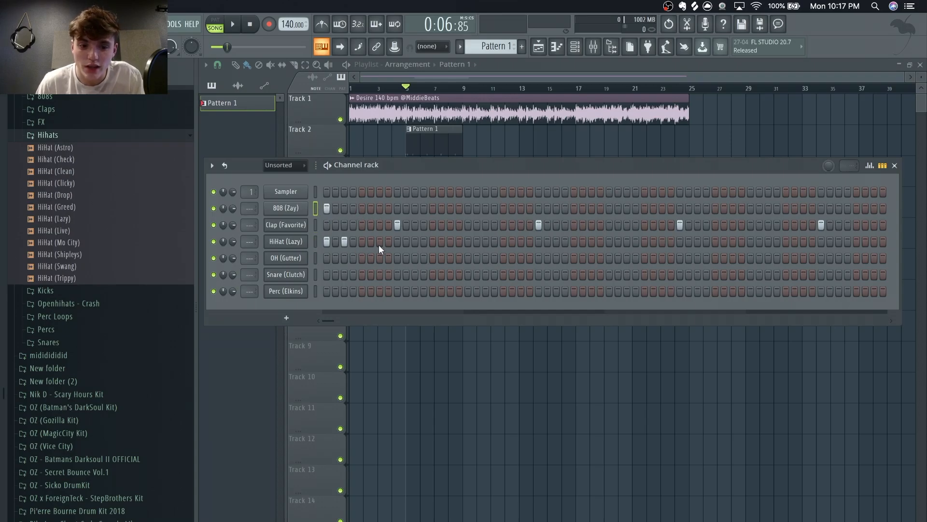
pyautogui.rightClick(288, 246)
pyautogui.click(429, 274)
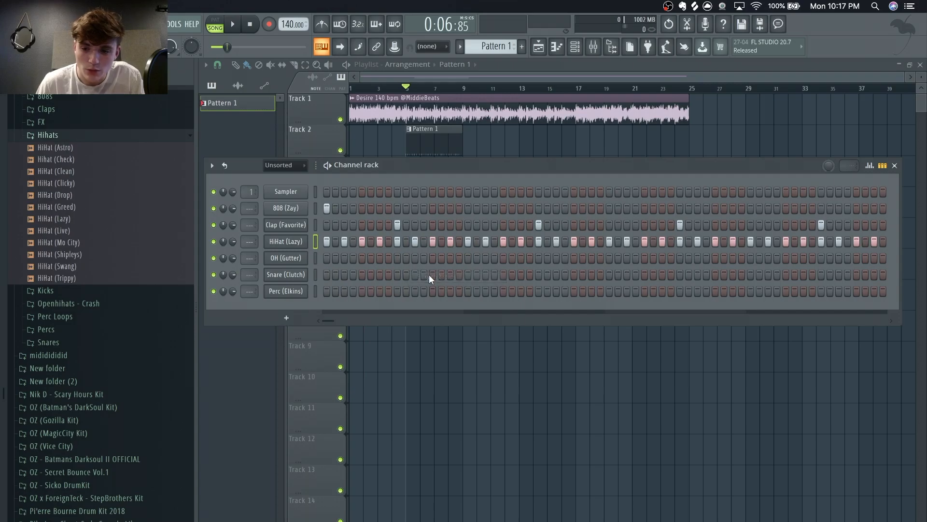
pyautogui.click(317, 259)
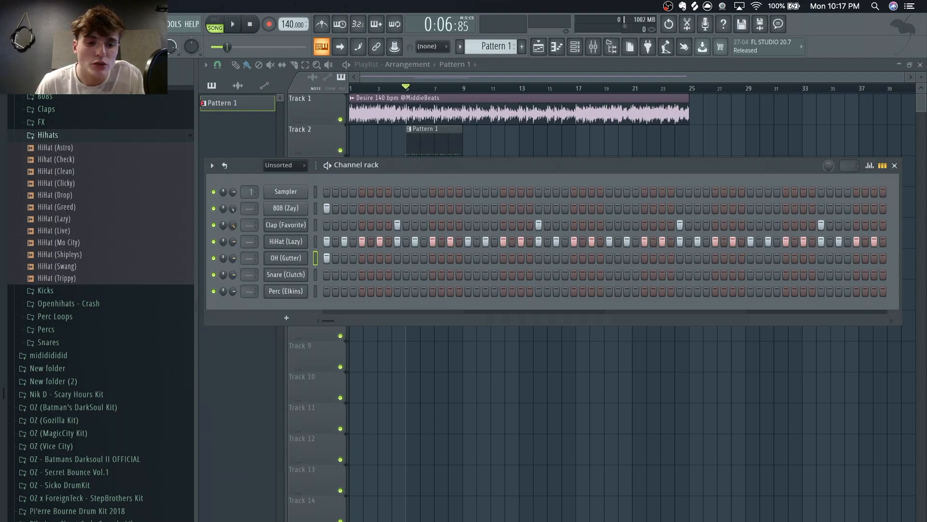
# Step: Load TR5 Classic Clipper into slot 10 of the mixer's Master track, adjust one of its controls and close its window
pyautogui.click(593, 47)
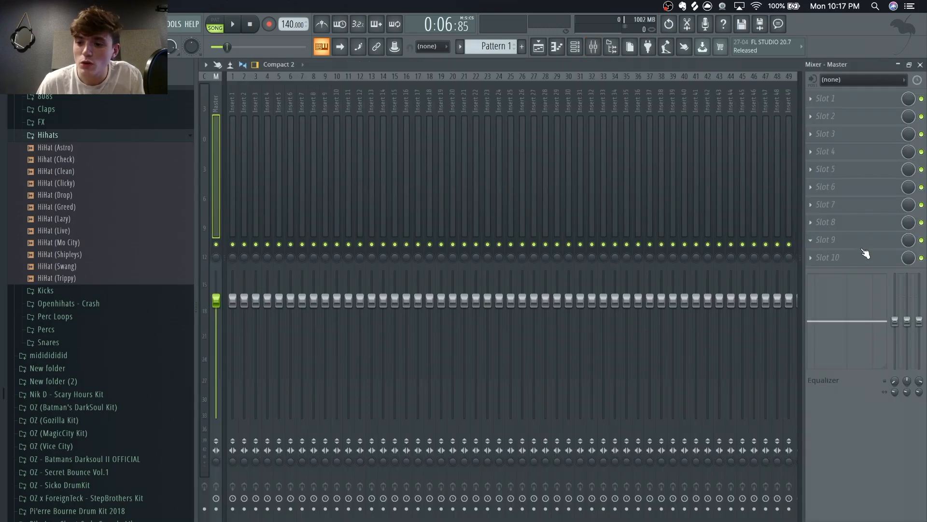
pyautogui.click(853, 258)
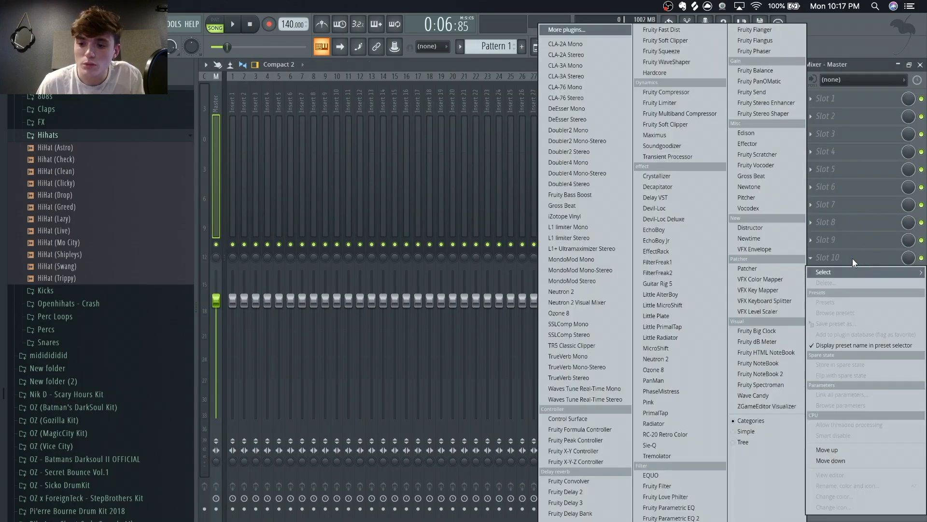
pyautogui.click(590, 345)
pyautogui.moveTo(295, 209); pyautogui.dragTo(292, 192)
pyautogui.click(559, 75)
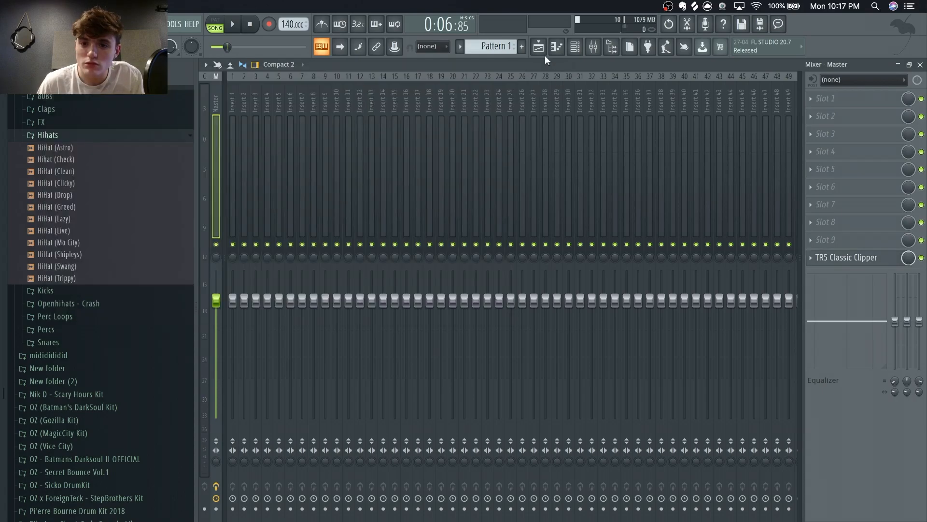
# Step: Return to the channel rack and display the HiHat (Lazy) notes in the piano roll
pyautogui.click(540, 48)
pyautogui.click(576, 48)
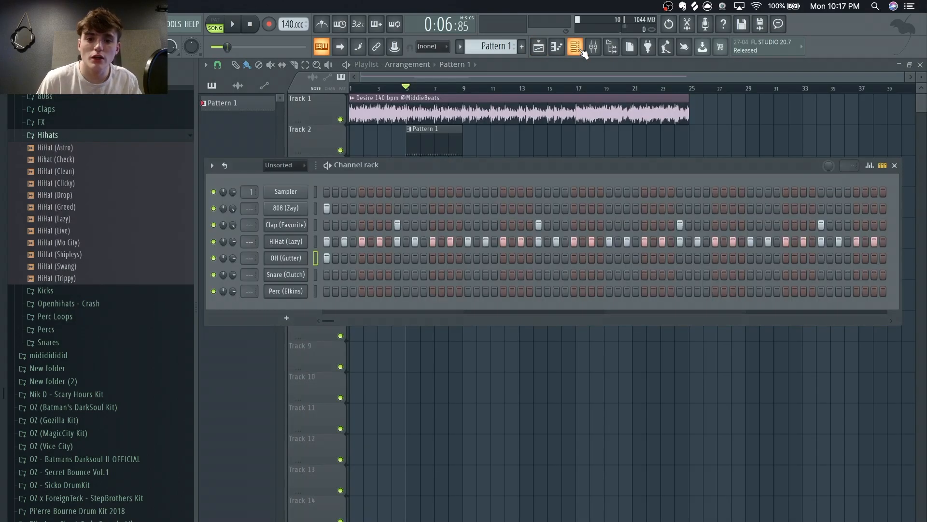
pyautogui.rightClick(314, 239)
pyautogui.click(334, 242)
pyautogui.scroll(-5, 340, 242)
pyautogui.scroll(6, 340, 241)
pyautogui.scroll(-2, 343, 228)
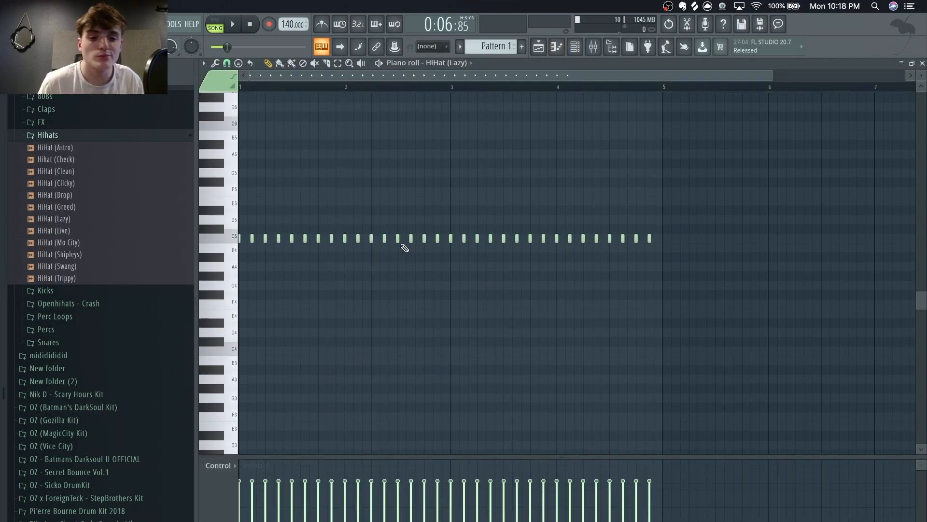
# Step: Show all channels in the channel rack, then lower the mixer's Insert 1 fader and check the level in playback
pyautogui.press('F6')
pyautogui.click(291, 168)
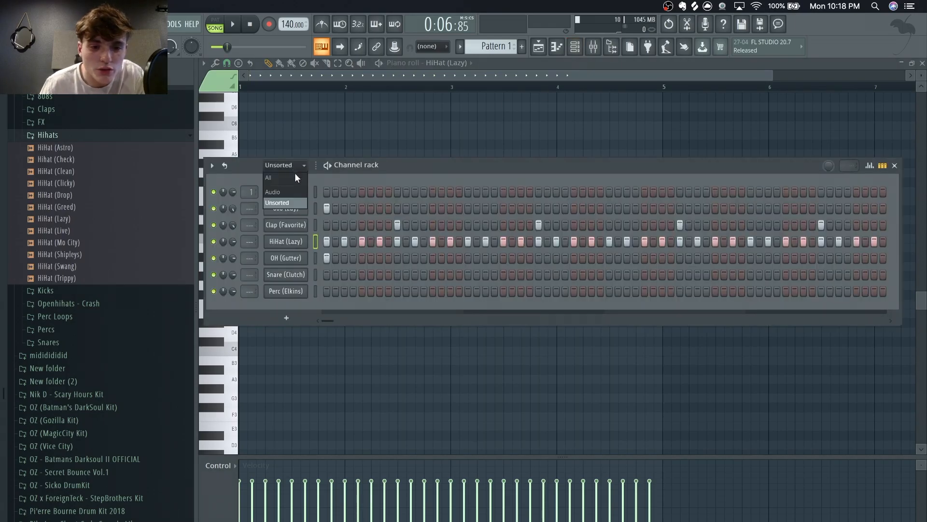
pyautogui.click(593, 48)
pyautogui.moveTo(232, 299); pyautogui.dragTo(232, 344)
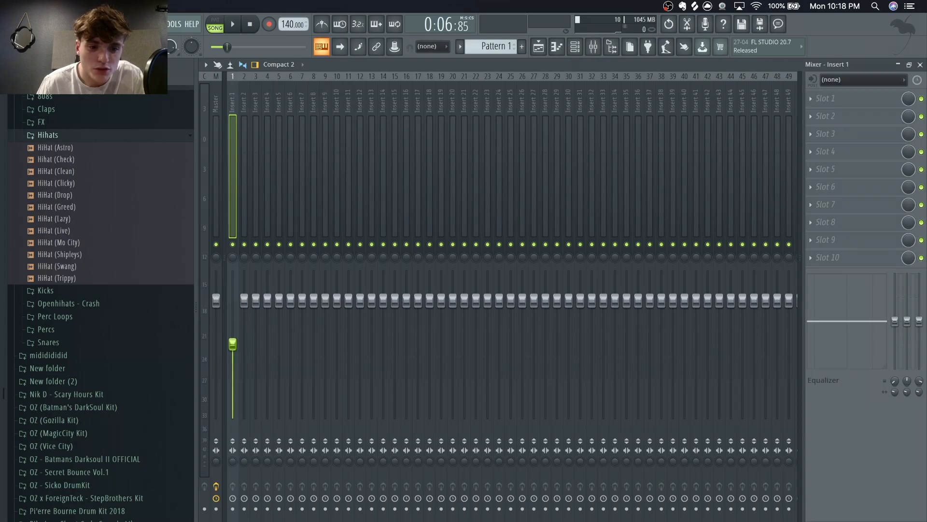
pyautogui.press('space')
pyautogui.press('space')
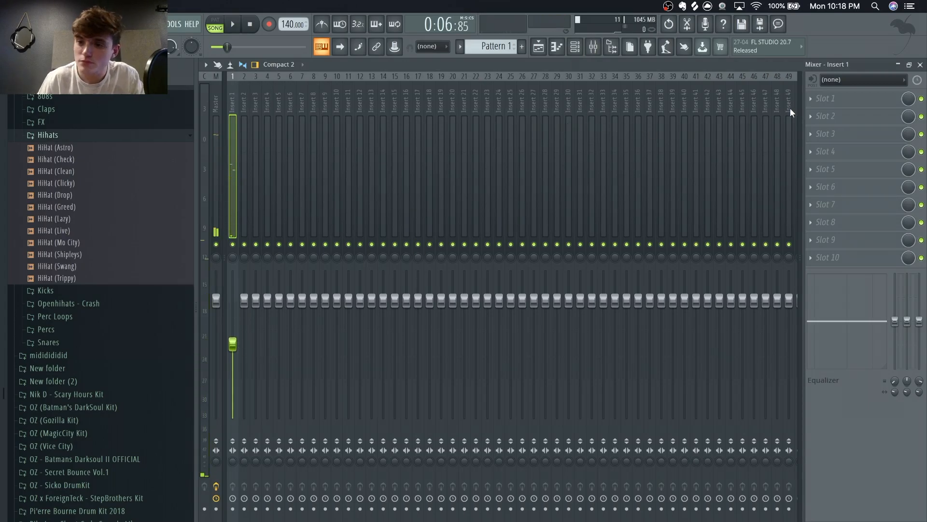
# Step: Add Fruity Parametric EQ 2 to Insert 1 and use band 1 as a high-pass that cuts the low end
pyautogui.click(826, 98)
pyautogui.moveTo(824, 113)
pyautogui.click(660, 518)
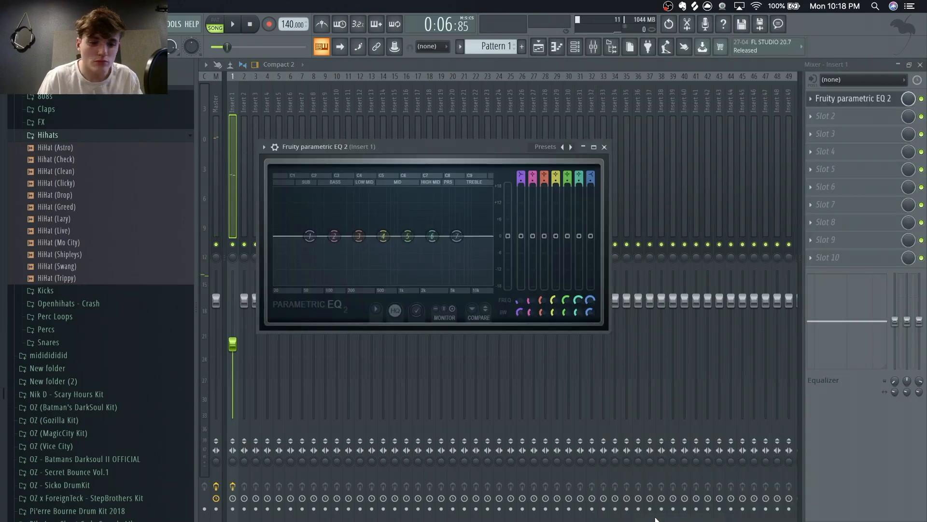
pyautogui.moveTo(521, 175)
pyautogui.mouseDown()
pyautogui.moveTo(521, 188)
pyautogui.moveTo(521, 169)
pyautogui.mouseUp()
pyautogui.moveTo(310, 236); pyautogui.dragTo(335, 239)
pyautogui.click(605, 147)
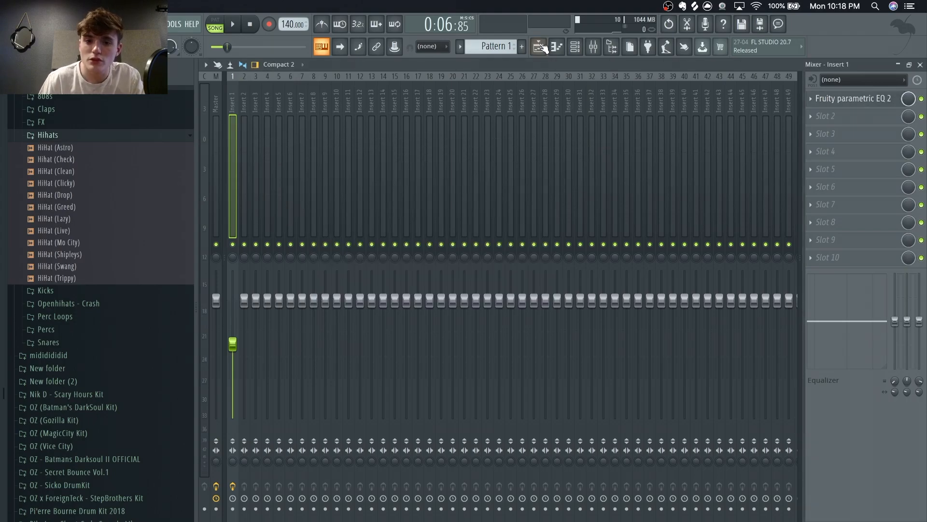
# Step: Pull band 2 of the Insert 1 EQ slightly down in the bass range and close the EQ
pyautogui.click(824, 97)
pyautogui.moveTo(335, 236); pyautogui.dragTo(329, 247)
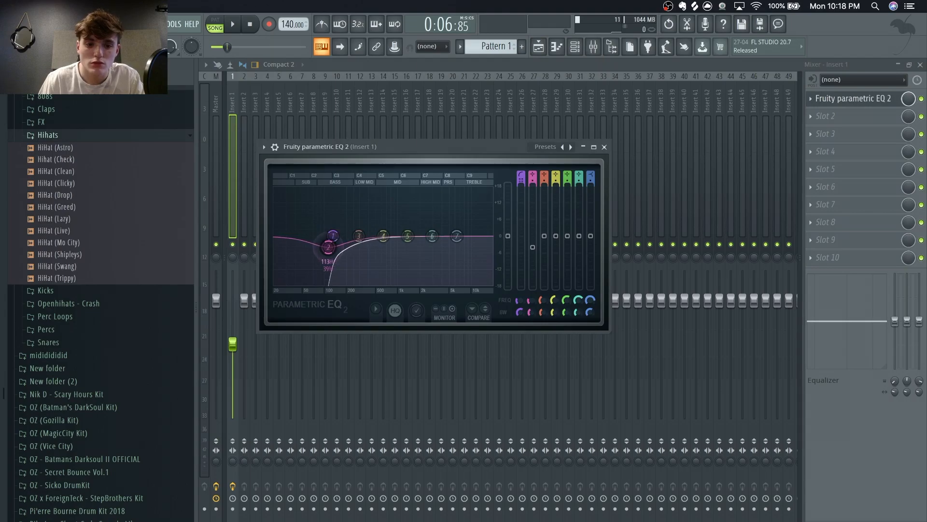
pyautogui.click(606, 147)
# Step: Repeat Pattern 1 on Track 2 up to bar 17 and select bars 5 to 17 for loop playback
pyautogui.click(539, 46)
pyautogui.moveTo(403, 85)
pyautogui.mouseDown()
pyautogui.moveTo(376, 94)
pyautogui.moveTo(439, 88)
pyautogui.moveTo(393, 88)
pyautogui.moveTo(413, 87)
pyautogui.mouseUp()
pyautogui.moveTo(438, 148); pyautogui.dragTo(555, 142)
pyautogui.moveTo(576, 88); pyautogui.dragTo(412, 85)
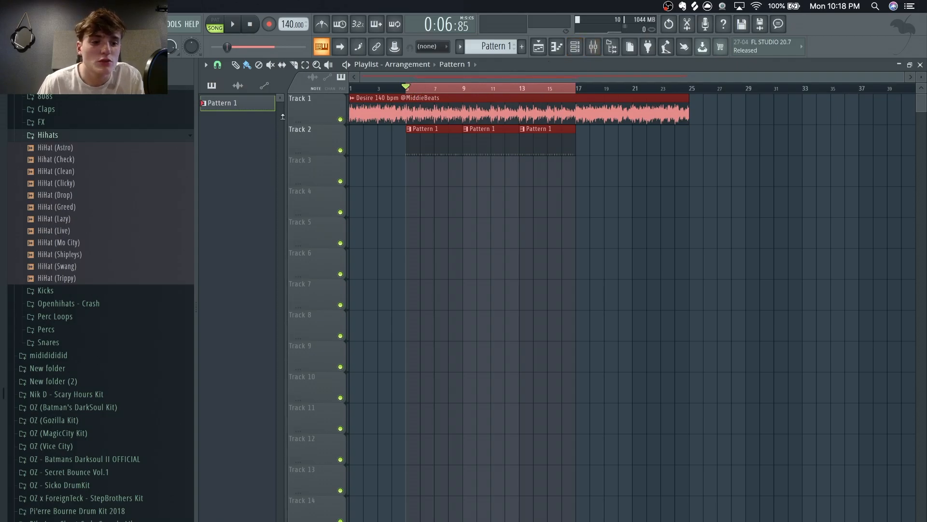
# Step: Bring up the HiHat (Lazy) piano roll and delete three hi-hat notes from bar 1 while auditioning the loop
pyautogui.click(578, 47)
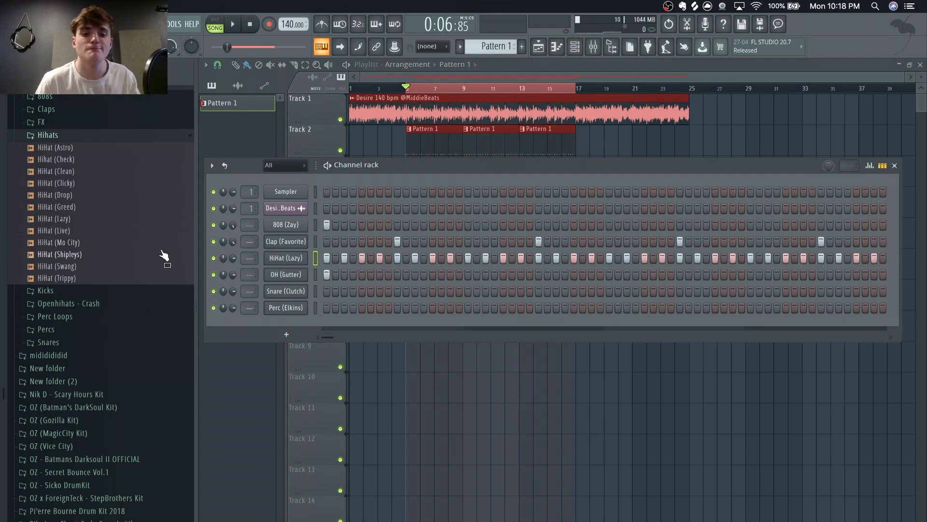
pyautogui.press('space')
pyautogui.rightClick(290, 259)
pyautogui.click(309, 266)
pyautogui.press('space')
pyautogui.rightClick(266, 240)
pyautogui.press('space')
pyautogui.press('space')
pyautogui.click(300, 241)
pyautogui.press('space')
pyautogui.press('space')
pyautogui.press('space')
pyautogui.press('space')
pyautogui.rightClick(306, 239)
pyautogui.rightClick(319, 239)
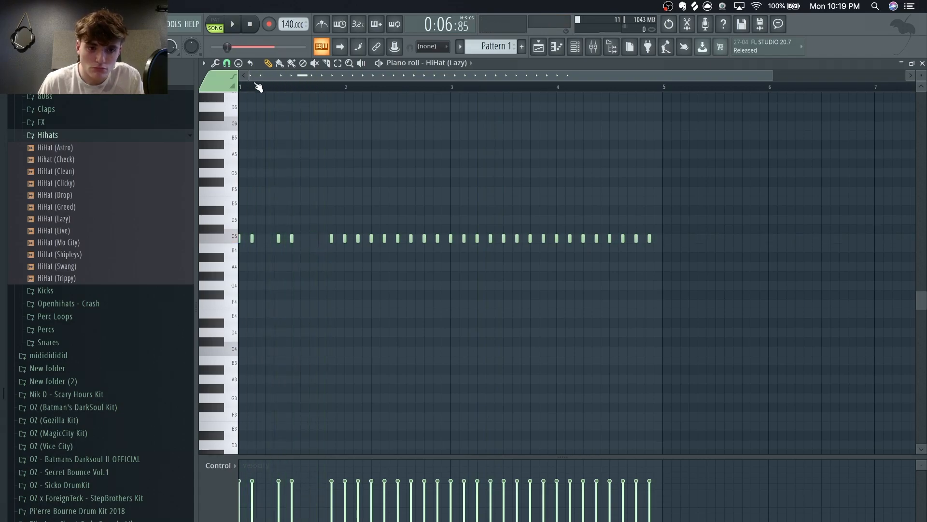
# Step: Change the piano roll snap and add a hi-hat note directly after the one in the middle of bar 1
pyautogui.click(227, 64)
pyautogui.click(241, 164)
pyautogui.click(298, 238)
pyautogui.press('space')
pyautogui.press('space')
pyautogui.press('space')
# Step: Try replacing the last hi-hat note of bar 1 with an earlier one and audition it
pyautogui.click(318, 239)
pyautogui.press('space')
pyautogui.press('space')
pyautogui.rightClick(332, 239)
pyautogui.press('space')
pyautogui.press('space')
pyautogui.press('space')
pyautogui.press('space')
pyautogui.rightClick(319, 239)
# Step: Change the snap setting again and put the last hi-hat note of bar 1 back
pyautogui.click(227, 63)
pyautogui.click(244, 146)
pyautogui.press('space')
pyautogui.press('space')
pyautogui.press('space')
pyautogui.press('space')
pyautogui.click(334, 239)
pyautogui.press('space')
pyautogui.press('space')
# Step: Delete the hi-hat notes from bar 3 onward and audition the loop
pyautogui.rightClick(451, 239)
pyautogui.press('space')
pyautogui.press('space')
pyautogui.press('space')
pyautogui.press('space')
pyautogui.press('space')
# Step: Try removing the bar 1 hi-hat note just before the middle of the bar, auditioning with and without it
pyautogui.rightClick(280, 239)
pyautogui.click(279, 239)
pyautogui.press('space')
pyautogui.rightClick(274, 239)
pyautogui.click(280, 239)
pyautogui.press('space')
pyautogui.press('space')
pyautogui.press('space')
pyautogui.press('space')
pyautogui.press('space')
pyautogui.press('space')
# Step: Thin out the bar 2 hi-hats and add an off-grid note after the middle of the bar, auditioning between edits
pyautogui.rightClick(358, 239)
pyautogui.press('space')
pyautogui.press('space')
pyautogui.rightClick(372, 239)
pyautogui.press('space')
pyautogui.press('space')
pyautogui.click(405, 239)
pyautogui.rightClick(398, 239)
pyautogui.press('space')
pyautogui.press('space')
pyautogui.rightClick(425, 239)
# Step: Select the hi-hat notes in bars 1 and 2 and duplicate them into bars 3 and 4
pyautogui.press('space')
pyautogui.moveTo(468, 255); pyautogui.dragTo(181, 193)
pyautogui.hotkey('ctrl', 'b')
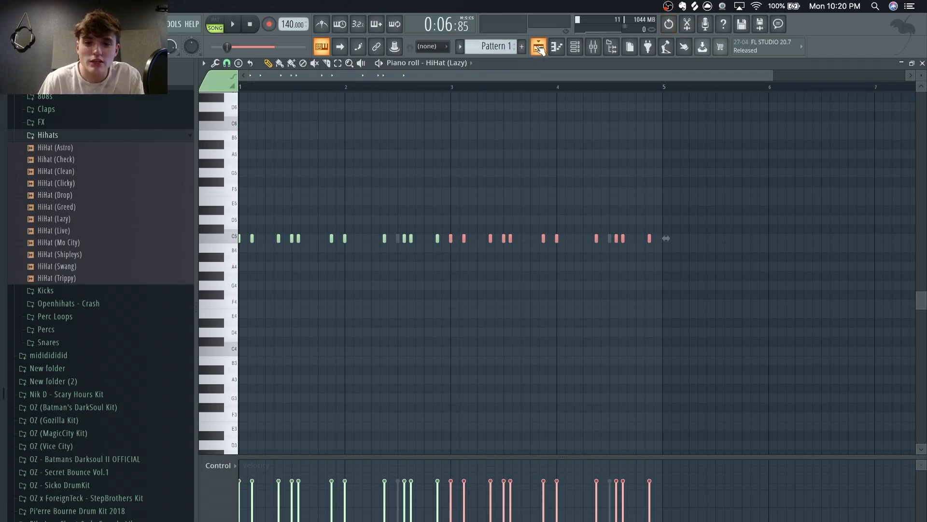
pyautogui.click(576, 46)
pyautogui.click(575, 46)
pyautogui.click(576, 46)
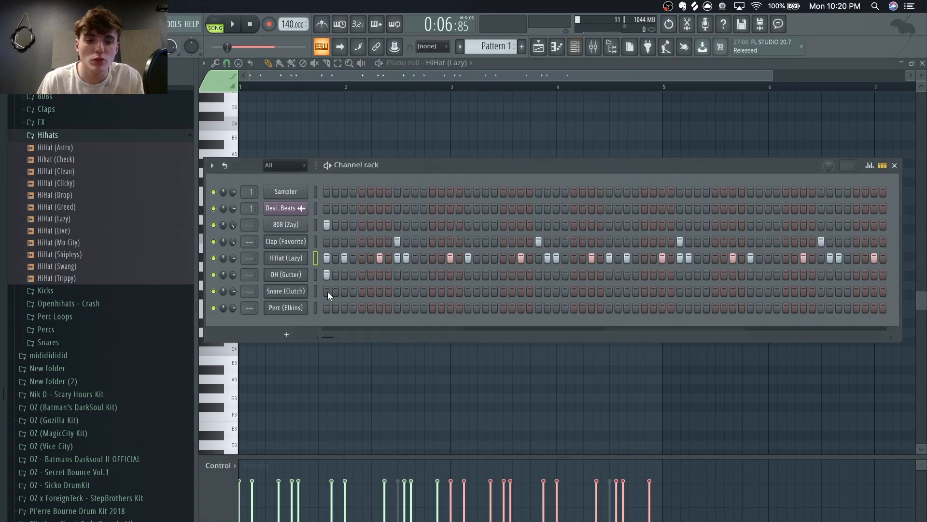
pyautogui.click(316, 225)
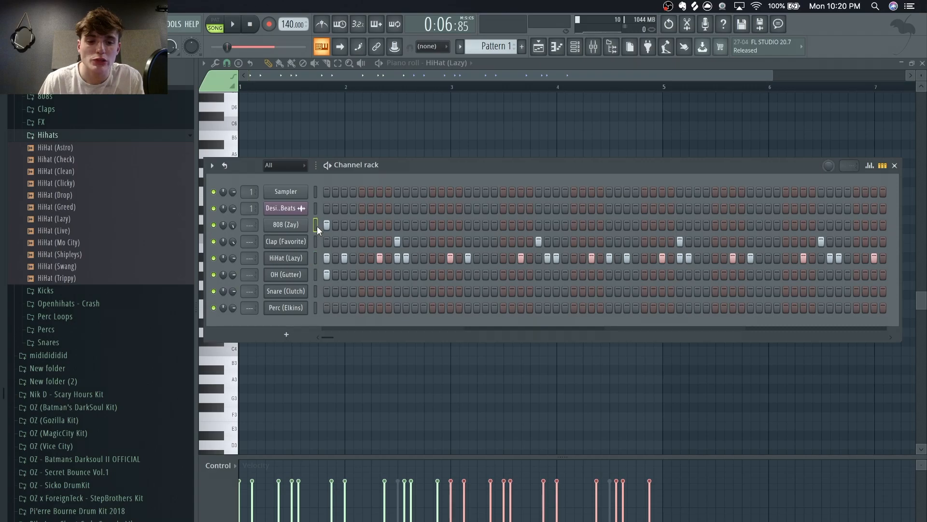
pyautogui.click(315, 258)
pyautogui.click(346, 86)
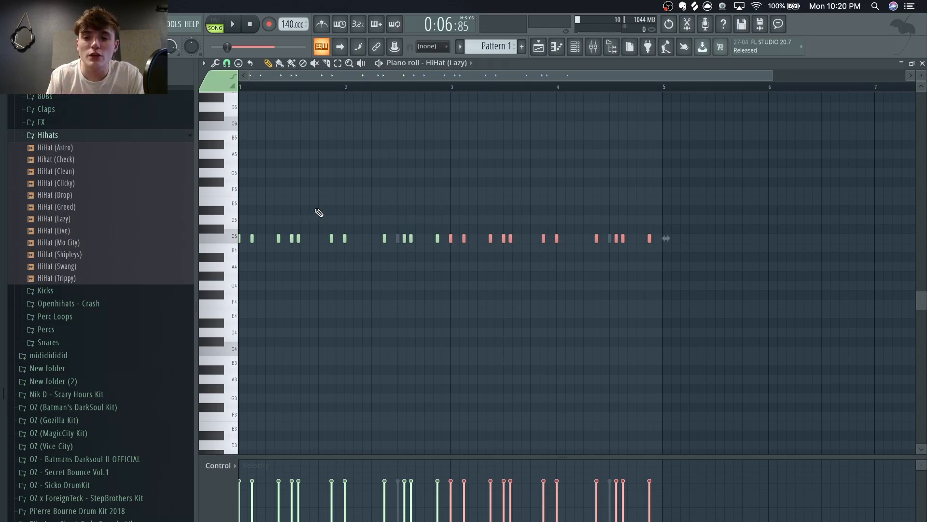
pyautogui.click(576, 47)
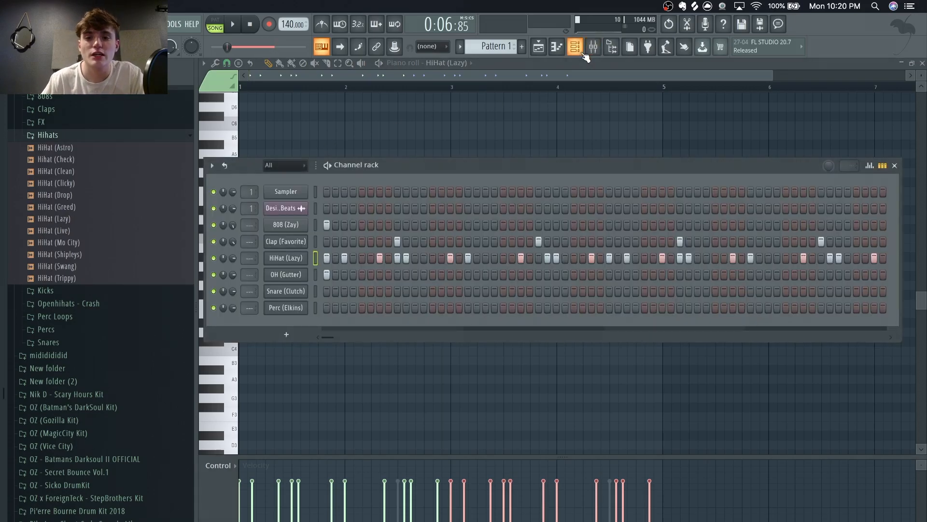
# Step: Audition the four-bar hi-hat pattern over the loop and clear the note selection
pyautogui.click(582, 53)
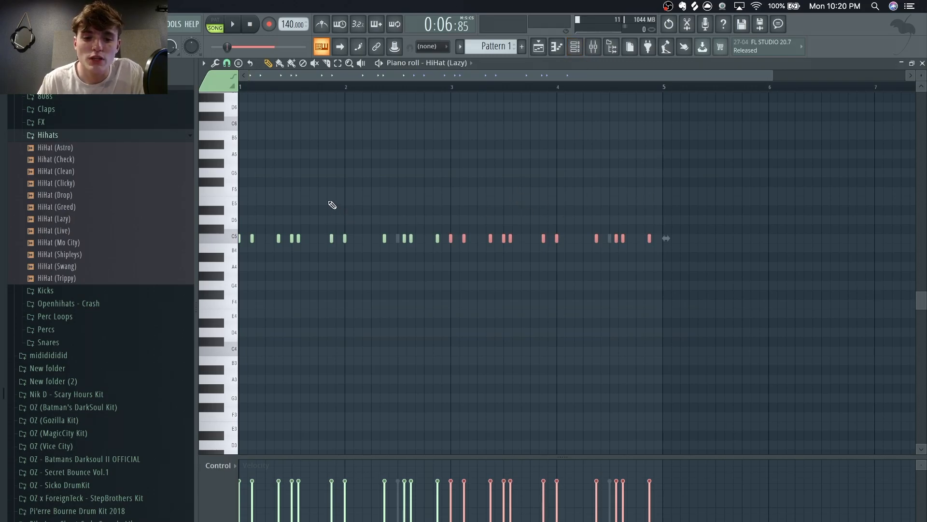
pyautogui.click(582, 53)
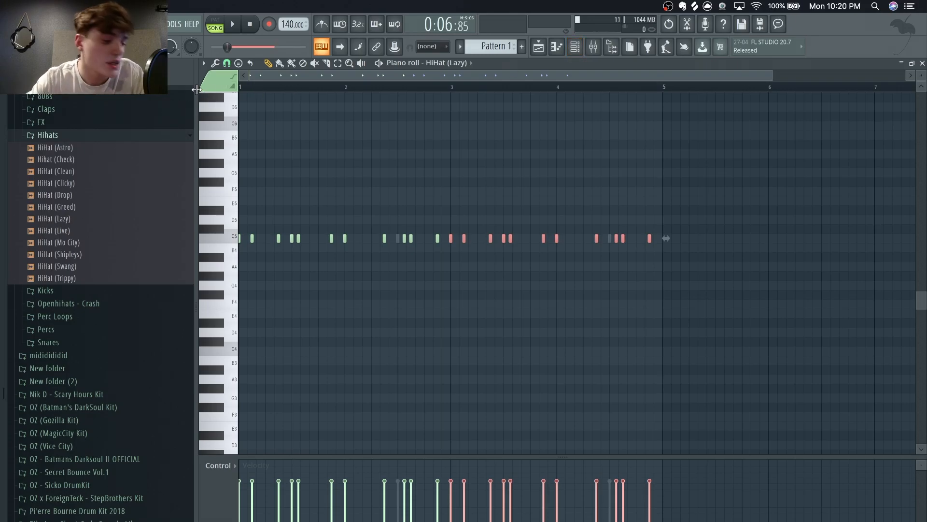
pyautogui.press('space')
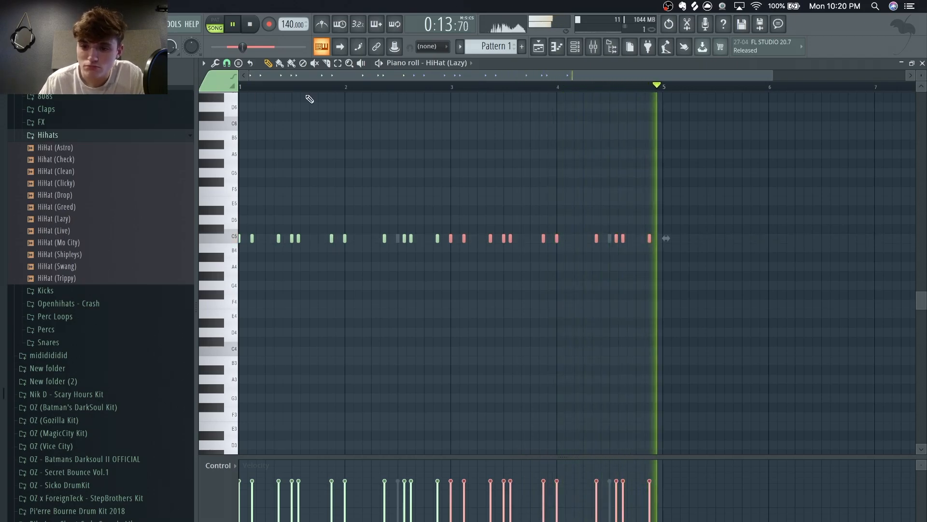
pyautogui.click(249, 25)
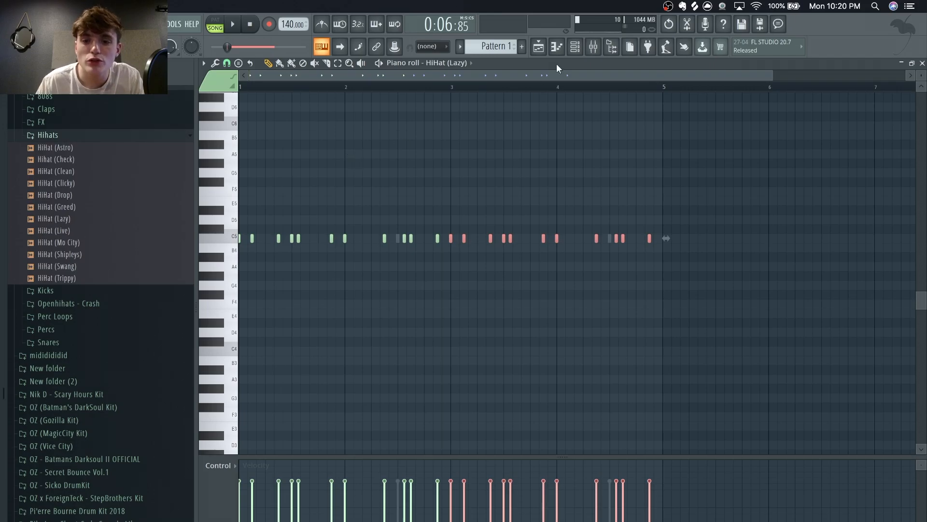
pyautogui.click(582, 52)
pyautogui.click(574, 48)
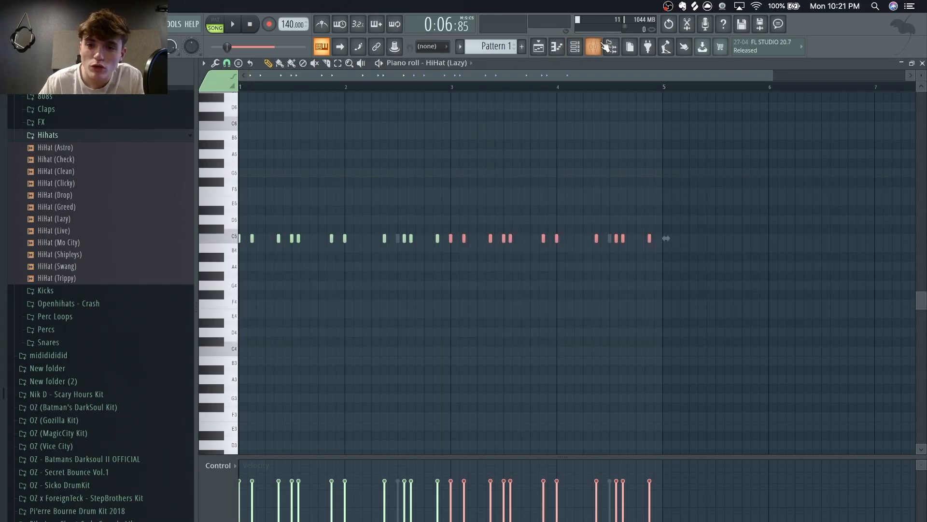
pyautogui.click(579, 47)
pyautogui.click(584, 48)
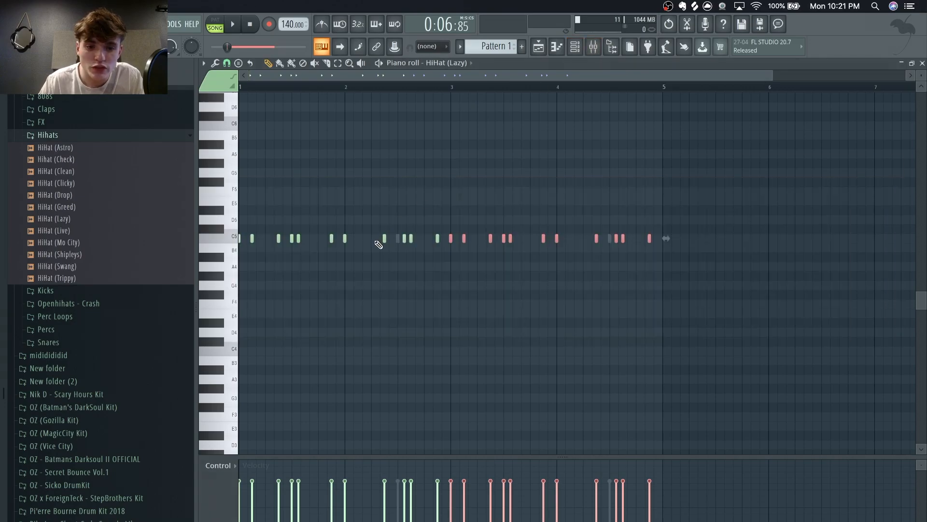
pyautogui.moveTo(317, 248); pyautogui.dragTo(280, 235)
pyautogui.click(326, 265)
pyautogui.rightClick(327, 265)
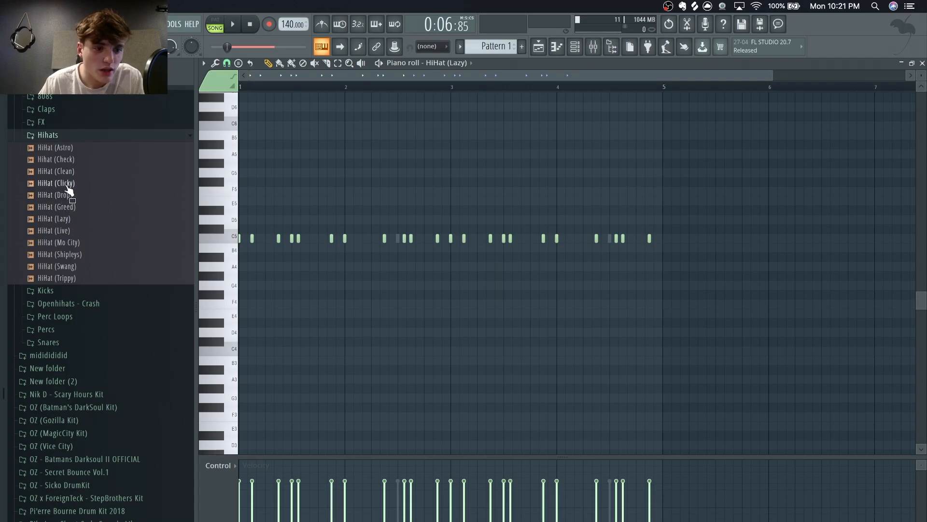
# Step: Load HiHat (Clicky) from the MiddieBeats Rocket Vol. 1 Hihats folder as a new channel and program steps 5 and 6 of every bar
pyautogui.scroll(-5, 77, 256)
pyautogui.scroll(1, 70, 232)
pyautogui.click(66, 211)
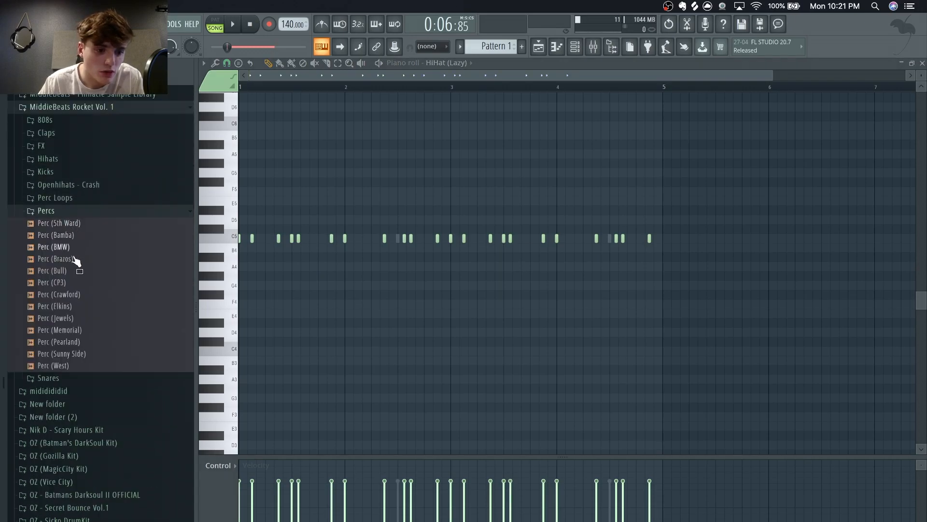
pyautogui.moveTo(63, 272); pyautogui.dragTo(65, 264)
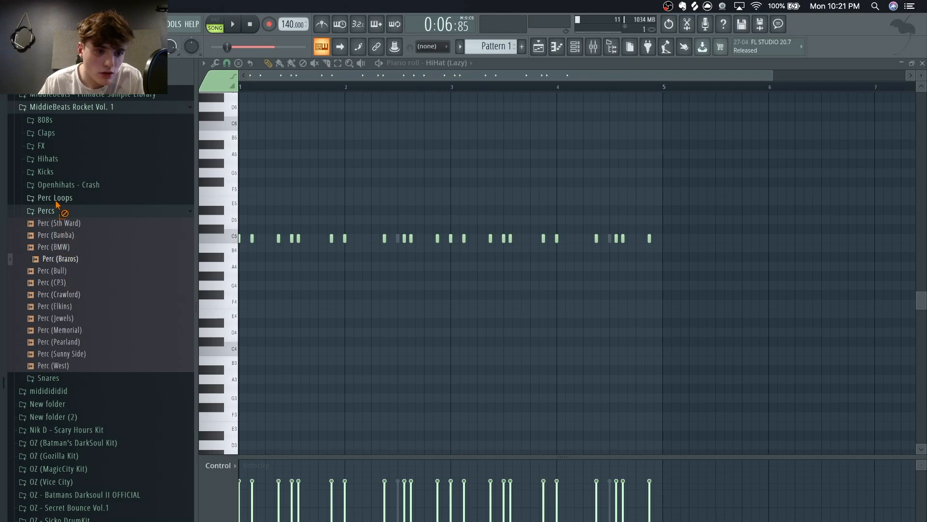
pyautogui.moveTo(51, 151); pyautogui.dragTo(67, 212)
pyautogui.rightClick(66, 212)
pyautogui.click(111, 231)
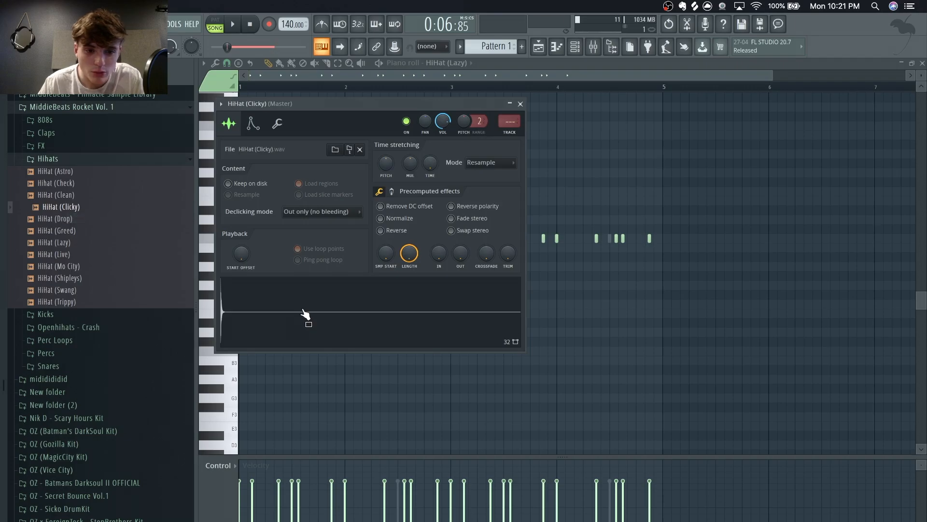
pyautogui.click(521, 104)
pyautogui.click(579, 50)
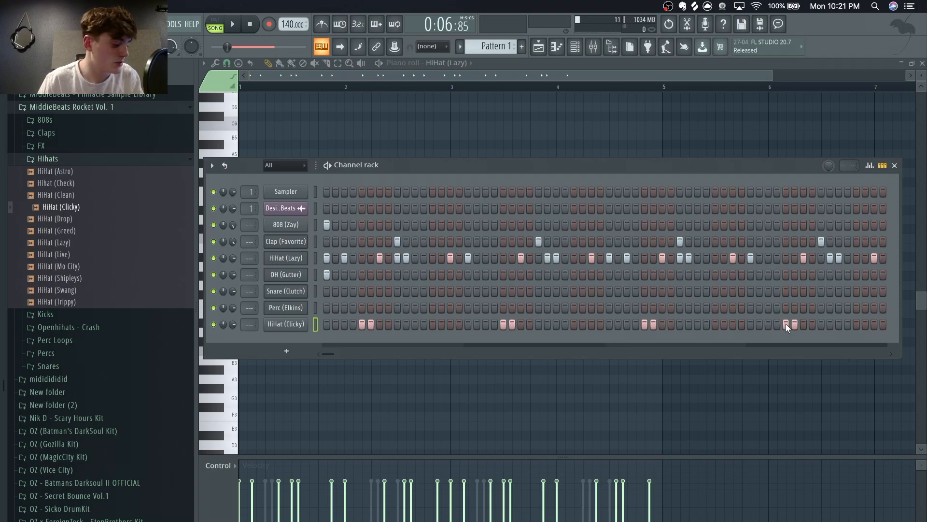
# Step: Rework HiHat (Lazy) during playback: remove step 7 in bars 1 and 2, remove step 10 in bar 1 and add step 11 in bar 1
pyautogui.press('space')
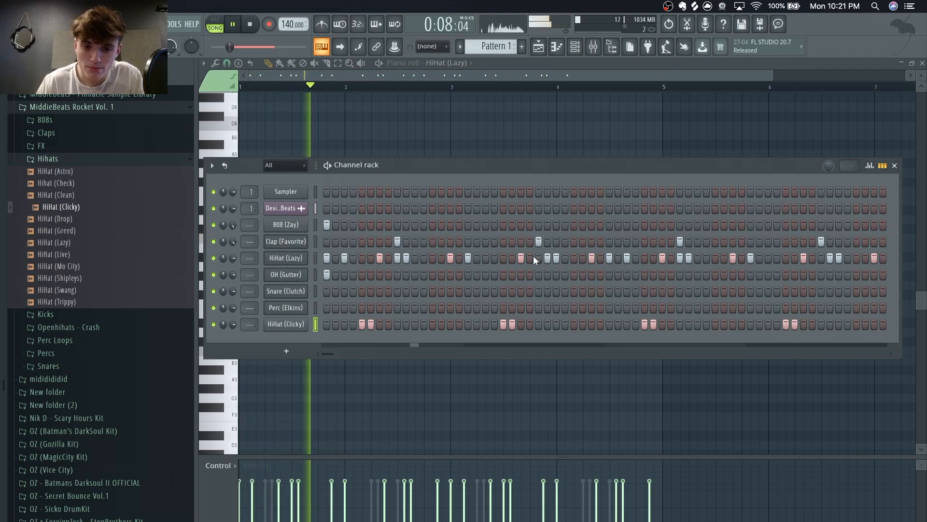
pyautogui.click(379, 258)
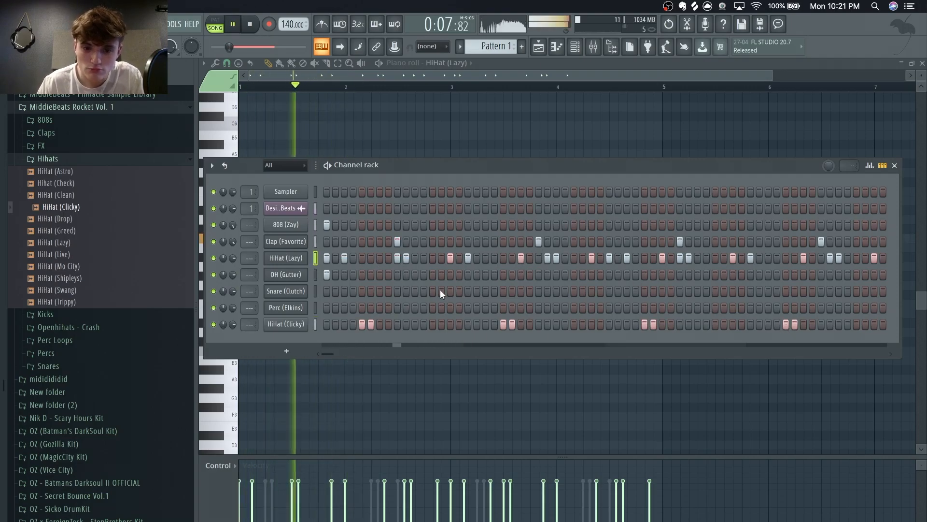
pyautogui.click(398, 257)
pyautogui.click(408, 258)
pyautogui.press('space')
pyautogui.press('space')
pyautogui.click(414, 259)
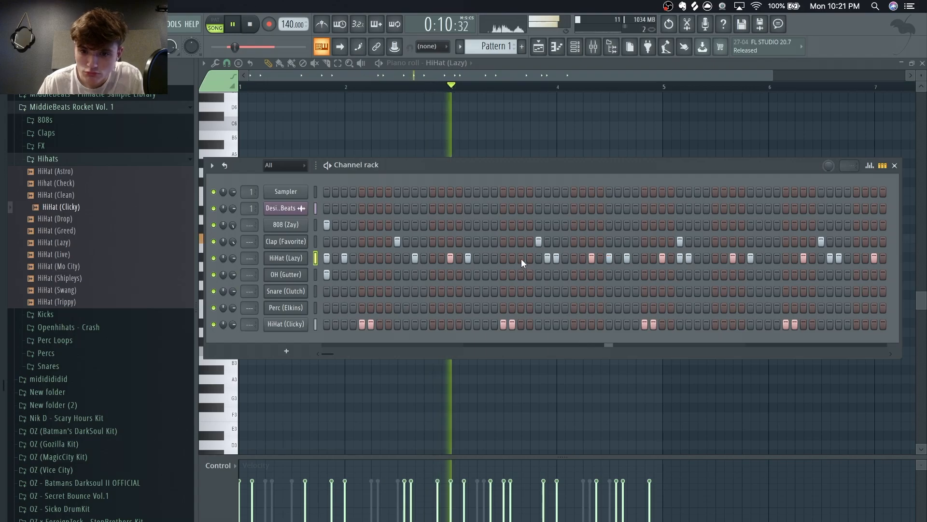
pyautogui.click(379, 258)
pyautogui.click(380, 259)
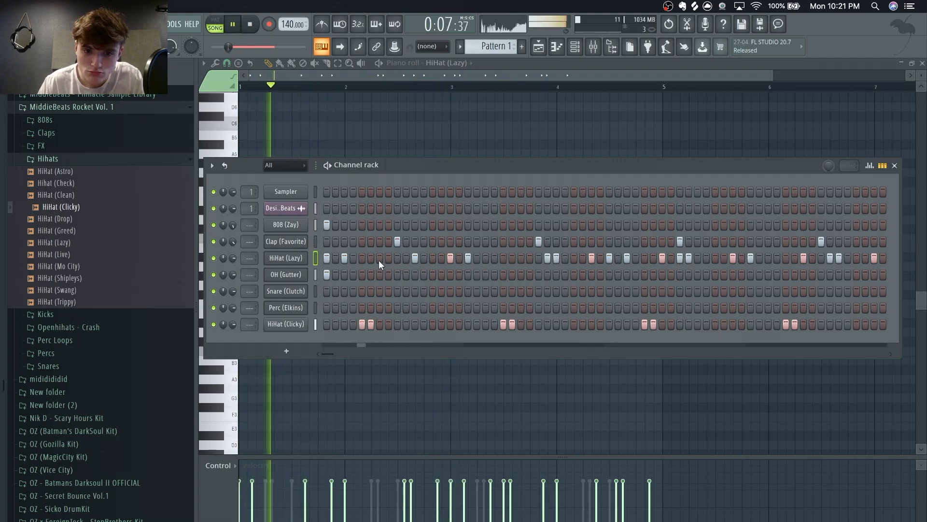
pyautogui.click(398, 257)
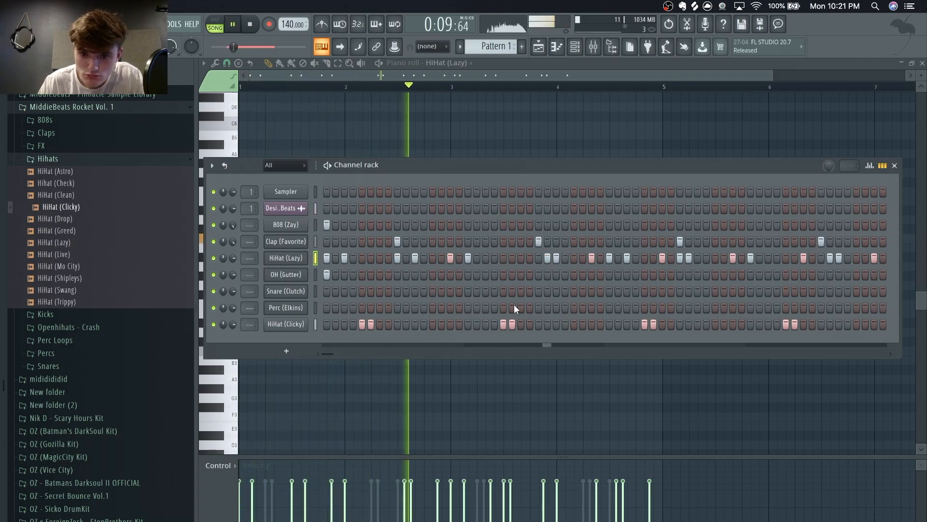
# Step: On HiHat (Lazy), replace the bar 2 hit on step 10 with one on step 9 and remove the bar 3 hit on step 7
pyautogui.click(539, 258)
pyautogui.click(547, 259)
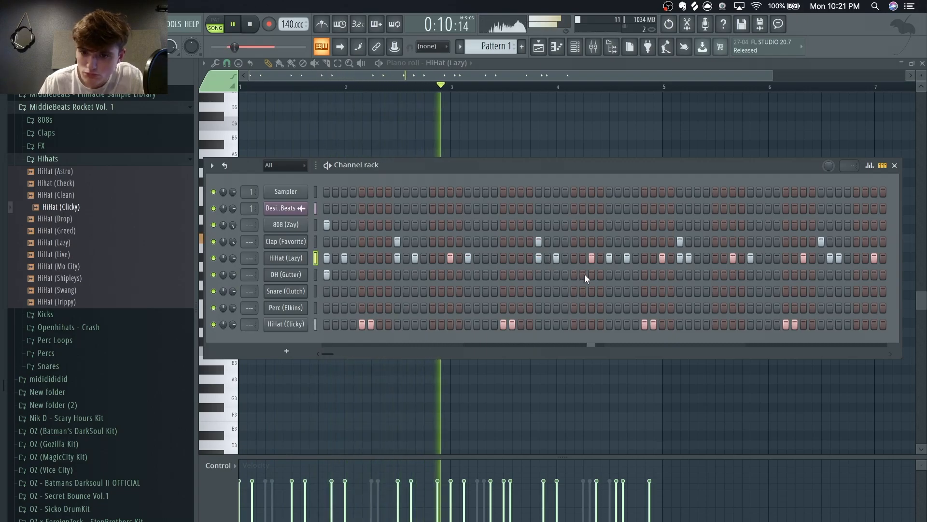
pyautogui.click(662, 259)
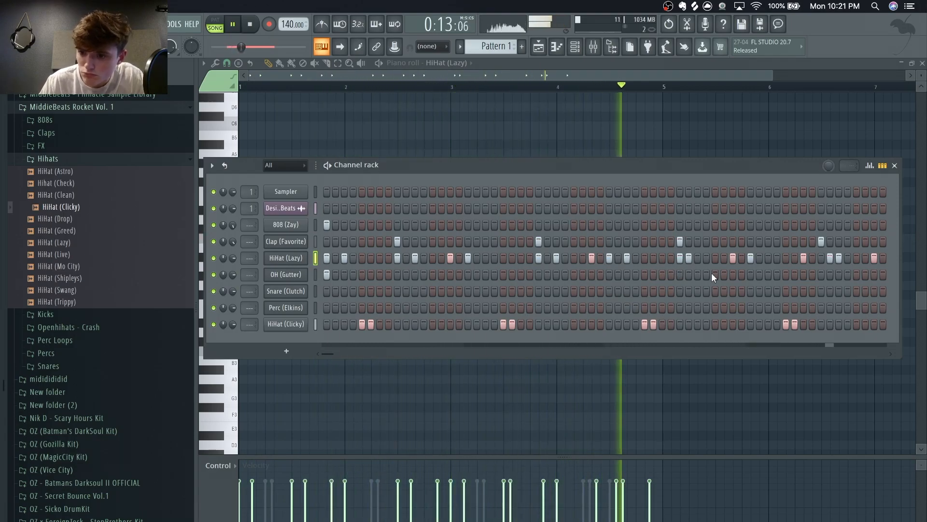
pyautogui.press('space')
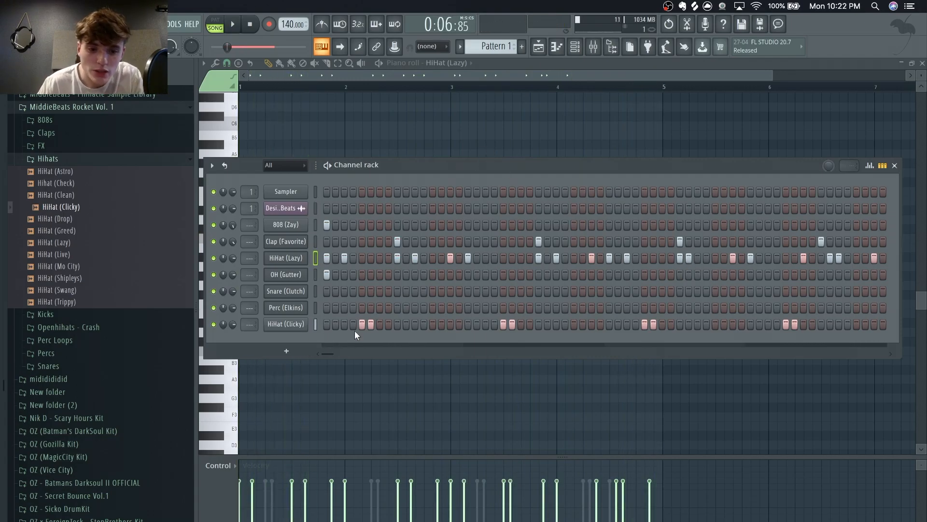
# Step: Add Snare (Clutch) hits on step 15 of bars 1 and 3, and Perc (Elkins) hits on bar 2 step 15 and bar 3 step 3
pyautogui.click(317, 323)
pyautogui.rightClick(291, 324)
pyautogui.click(290, 324)
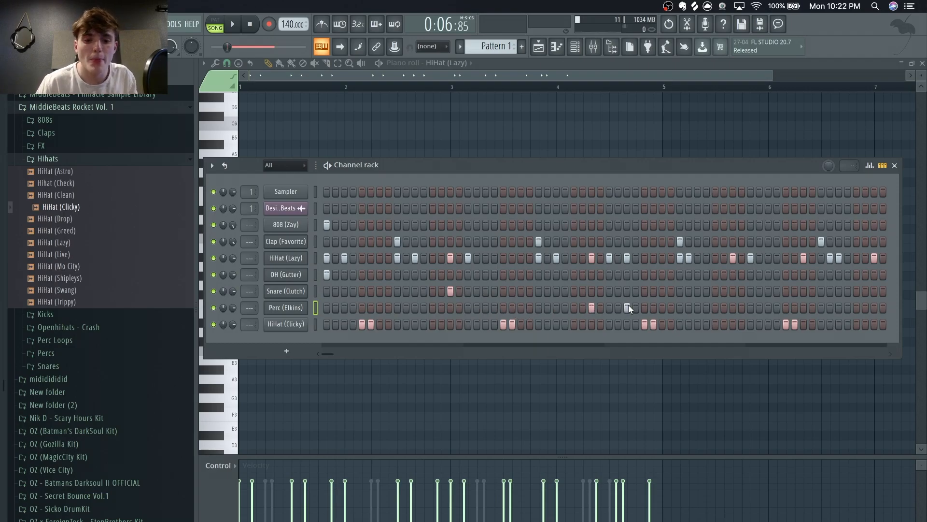
pyautogui.press('space')
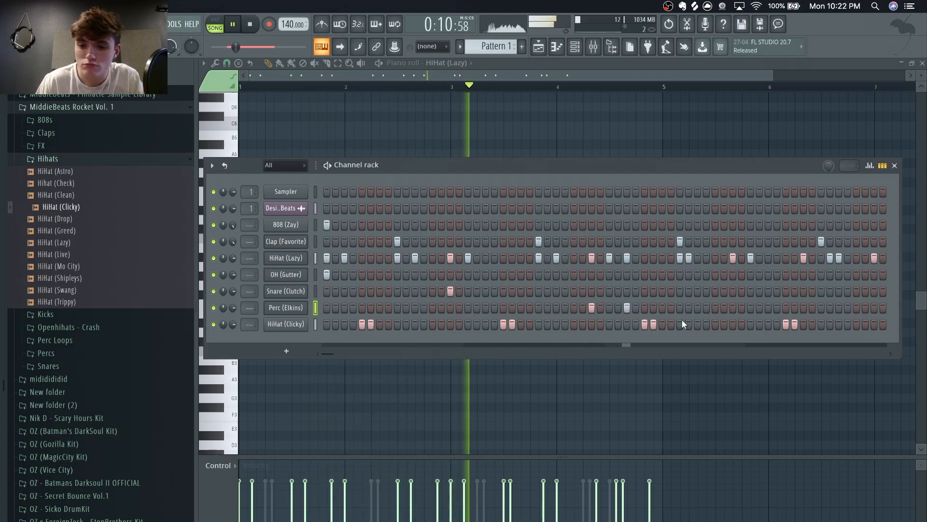
pyautogui.click(733, 291)
pyautogui.click(768, 290)
pyautogui.click(769, 290)
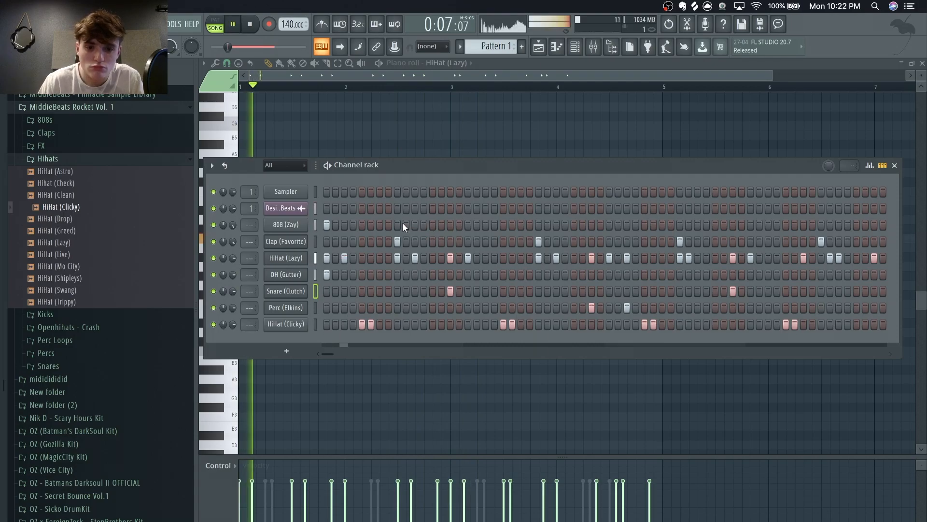
# Step: Add 808 (Zay) hits on step 1 of bars 2 and 3, step 13 of bars 3 and 4, and step 9 of bar 4
pyautogui.click(468, 225)
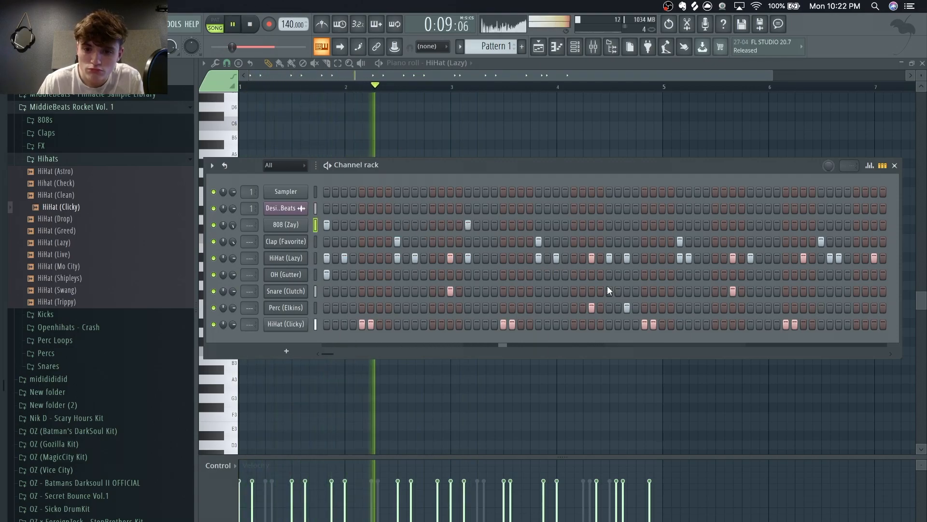
pyautogui.click(609, 225)
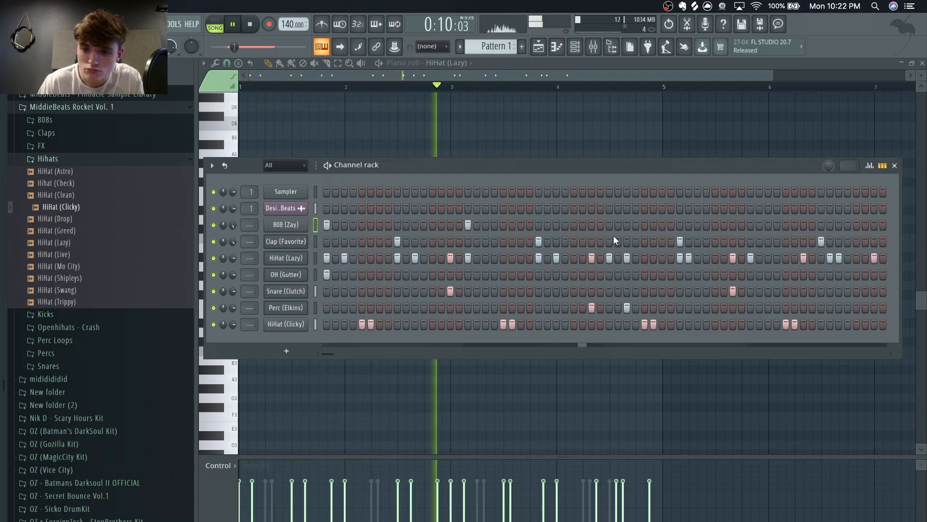
pyautogui.click(715, 225)
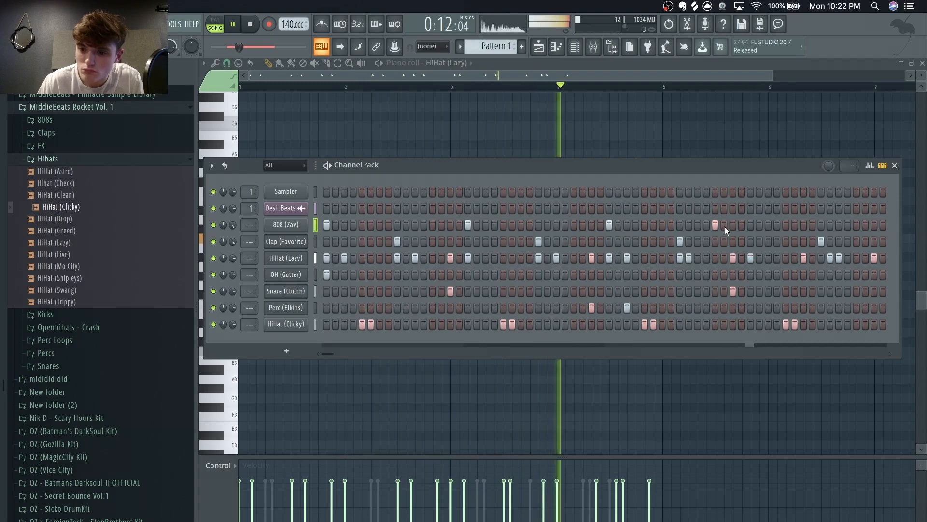
pyautogui.click(857, 225)
pyautogui.click(821, 224)
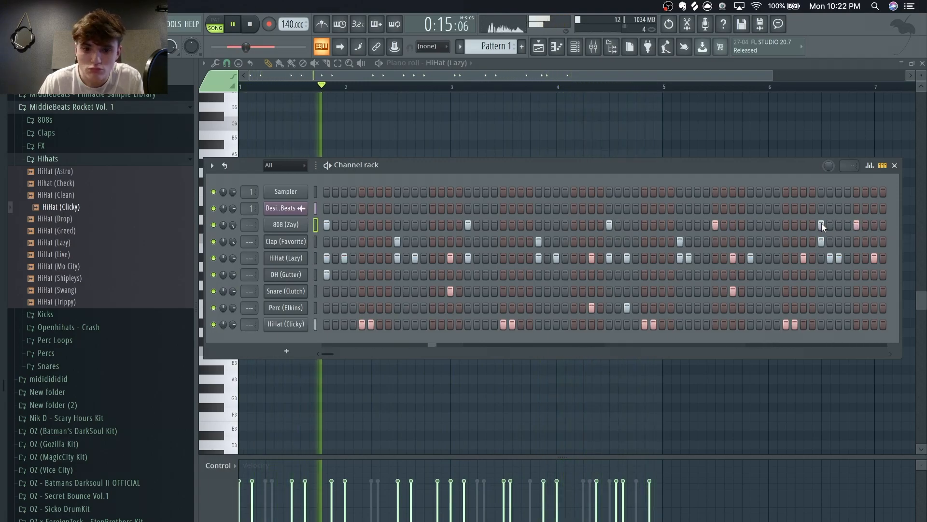
# Step: Add a HiHat (Lazy) hit on step 3 of bar 2 and open that channel's notes in the piano roll
pyautogui.click(486, 259)
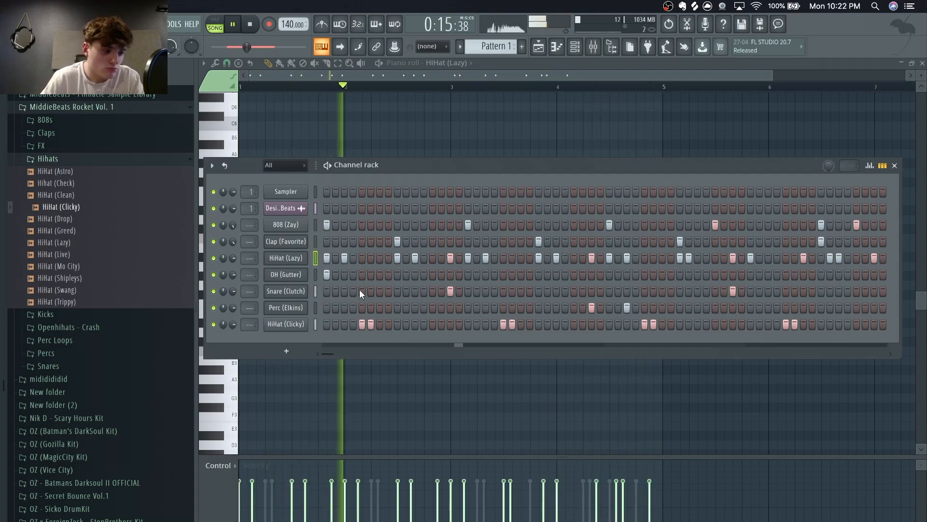
pyautogui.press('space')
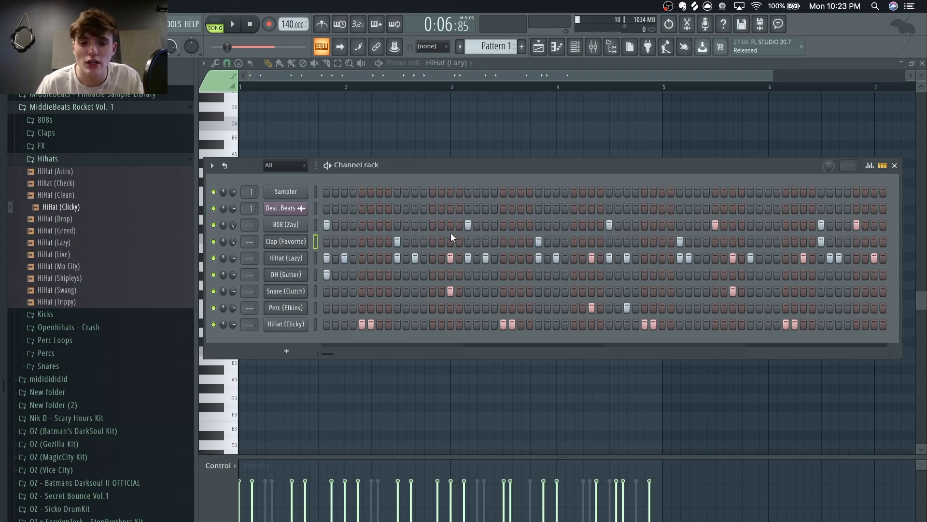
pyautogui.rightClick(297, 258)
pyautogui.click(327, 258)
pyautogui.rightClick(297, 258)
pyautogui.click(313, 261)
pyautogui.scroll(4, 352, 261)
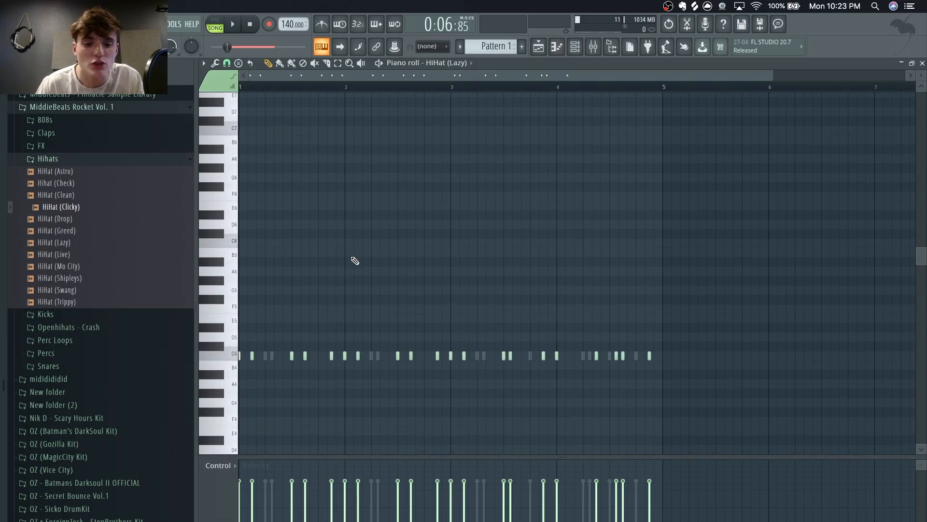
pyautogui.scroll(-3, 354, 260)
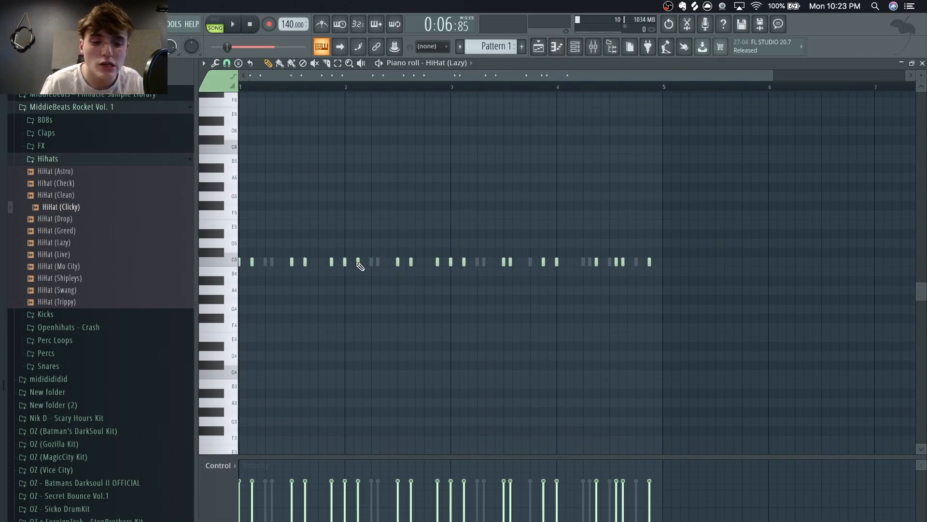
# Step: Add two C5 hi-hat notes between steps 9 and 11 of bar 2 to form a triplet roll, auditioning it
pyautogui.press('space')
pyautogui.press('space')
pyautogui.press('space')
pyautogui.click(407, 264)
pyautogui.click(402, 269)
pyautogui.press('space')
pyautogui.moveTo(402, 271); pyautogui.dragTo(402, 263)
pyautogui.press('space')
pyautogui.press('space')
pyautogui.press('space')
# Step: Add A#4 hi-hat notes between the last bar 1 hit and the first bar 2 hit, auditioning different placements
pyautogui.press('space')
pyautogui.click(332, 281)
pyautogui.click(334, 282)
pyautogui.click(337, 284)
pyautogui.press('space')
pyautogui.press('space')
pyautogui.press('space')
pyautogui.press('space')
pyautogui.rightClick(333, 282)
pyautogui.press('space')
pyautogui.press('space')
pyautogui.click(341, 282)
pyautogui.press('space')
pyautogui.click(346, 282)
pyautogui.press('space')
pyautogui.press('space')
# Step: Remove the in-between A#4 notes, restore the first added note of the bar 2 roll and replay bar 2
pyautogui.rightClick(403, 265)
pyautogui.press('space')
pyautogui.press('space')
pyautogui.rightClick(336, 282)
pyautogui.press('space')
pyautogui.rightClick(342, 282)
pyautogui.press('space')
pyautogui.press('space')
pyautogui.click(403, 263)
pyautogui.click(383, 88)
pyautogui.press('space')
pyautogui.press('space')
pyautogui.press('space')
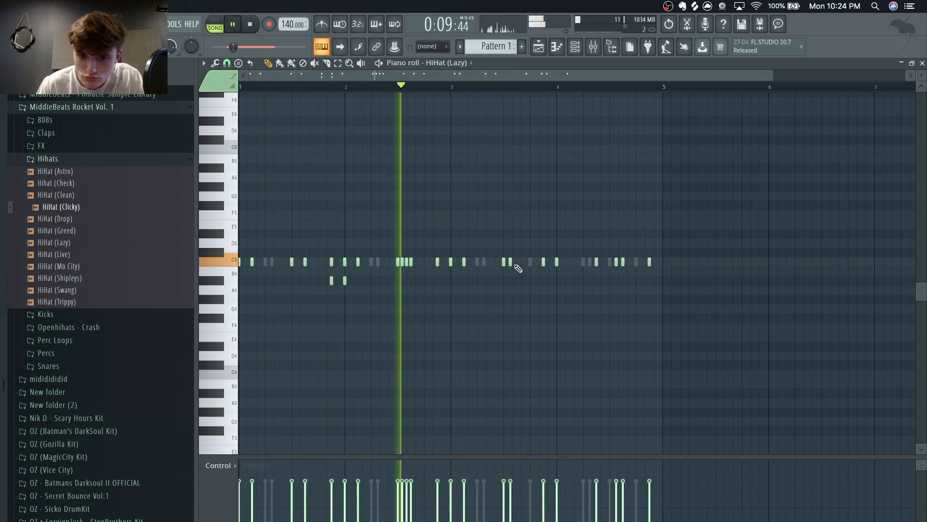
# Step: Add two C5 roll notes between bar 3's last hit and bar 4's first hit, plus a hit on bar 4 step 3
pyautogui.click(548, 264)
pyautogui.press('space')
pyautogui.press('space')
pyautogui.click(553, 264)
pyautogui.click(570, 263)
pyautogui.press('space')
pyautogui.press('space')
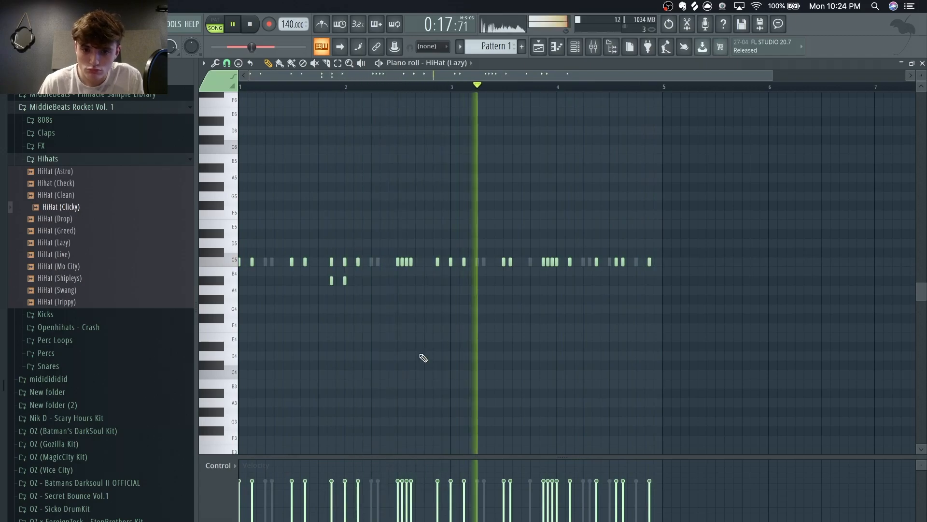
# Step: Build a fast C5 hi-hat roll on step 11 of bar 1 and slightly lower the velocity of its notes
pyautogui.click(309, 263)
pyautogui.click(314, 262)
pyautogui.press('space')
pyautogui.moveTo(301, 251); pyautogui.dragTo(319, 269)
pyautogui.moveTo(333, 262); pyautogui.dragTo(326, 262)
pyautogui.press('space')
pyautogui.click(241, 86)
pyautogui.click(241, 87)
pyautogui.click(312, 262)
pyautogui.moveTo(305, 482); pyautogui.dragTo(310, 485)
# Step: Pitch the bar 2 hi-hat roll downward in semitones so its last three notes fall on B4, A#4 and A4
pyautogui.keyDown('ctrl'); pyautogui.click(248, 175); pyautogui.keyUp('ctrl')
pyautogui.moveTo(416, 271)
pyautogui.mouseDown()
pyautogui.moveTo(397, 248)
pyautogui.moveTo(409, 282)
pyautogui.mouseUp()
pyautogui.hotkey('shift', 'Down')
pyautogui.hotkey('shift', 'Down')
pyautogui.hotkey('shift', 'Down')
pyautogui.keyDown('ctrl'); pyautogui.click(437, 190); pyautogui.keyUp('ctrl')
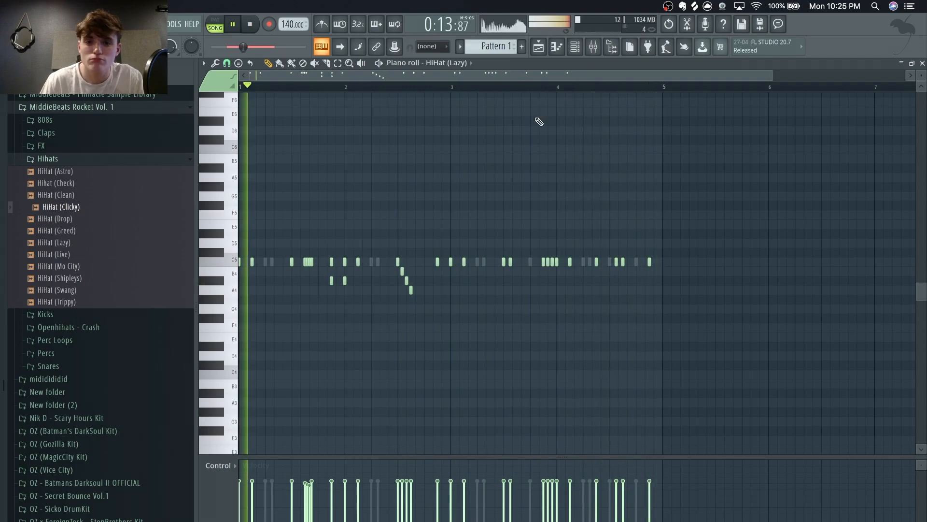
# Step: Replace the A#4 hi-hat note at the start of bar 2 with one on step 3 of bar 2, and audition it
pyautogui.click(340, 87)
pyautogui.click(358, 280)
pyautogui.click(321, 88)
pyautogui.click(308, 88)
pyautogui.click(307, 87)
pyautogui.rightClick(345, 281)
pyautogui.click(308, 88)
pyautogui.press('space')
# Step: Add two close C5 hi-hat notes just before the last hit of bar 2 and play the pattern
pyautogui.click(425, 262)
pyautogui.click(429, 262)
pyautogui.click(427, 263)
pyautogui.rightClick(429, 265)
pyautogui.press('space')
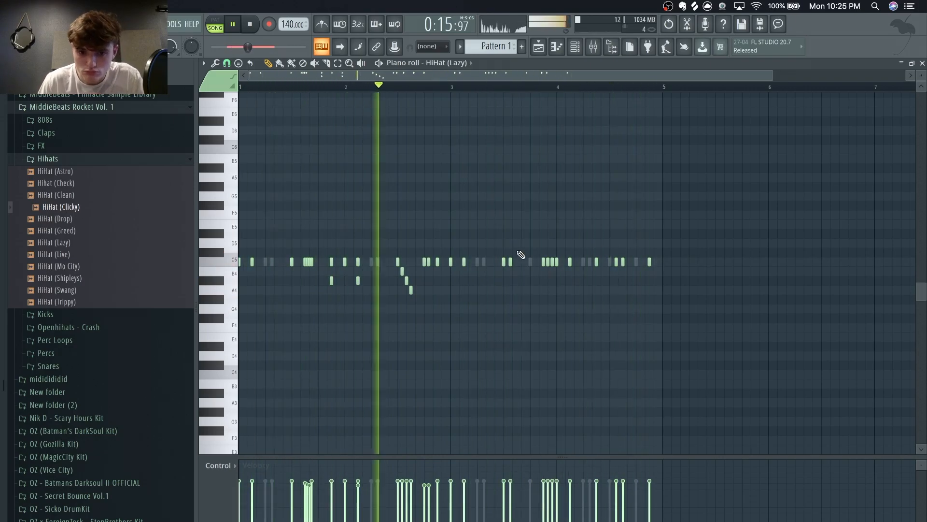
# Step: Try removing the bar 3 hi-hat note on step 10, auditioning with and without it
pyautogui.click(480, 87)
pyautogui.press('space')
pyautogui.rightClick(510, 263)
pyautogui.press('space')
pyautogui.press('space')
pyautogui.click(511, 262)
pyautogui.press('space')
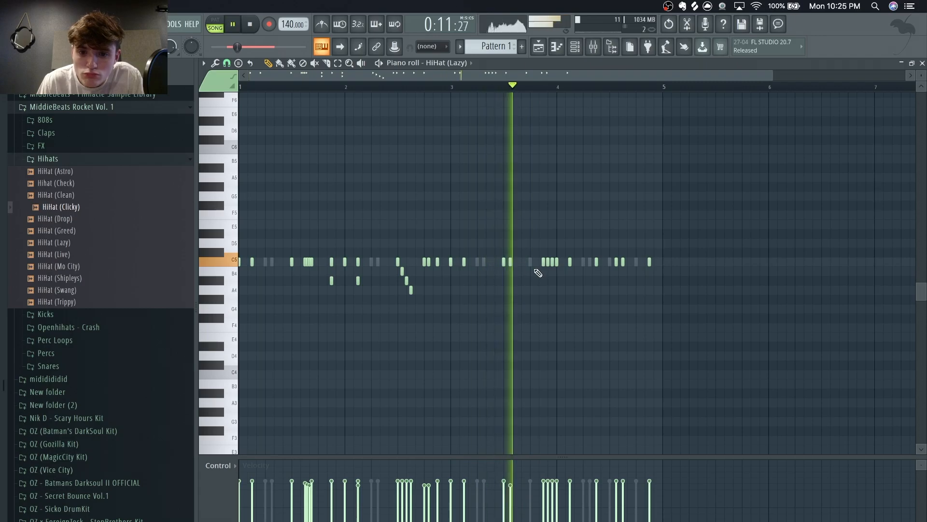
# Step: Remove the C5 hi-hat note on step 10 of bar 3 and play the pattern
pyautogui.scroll(5, 508, 90)
pyautogui.scroll(-3, 486, 90)
pyautogui.press('space')
pyautogui.rightClick(497, 264)
pyautogui.press('space')
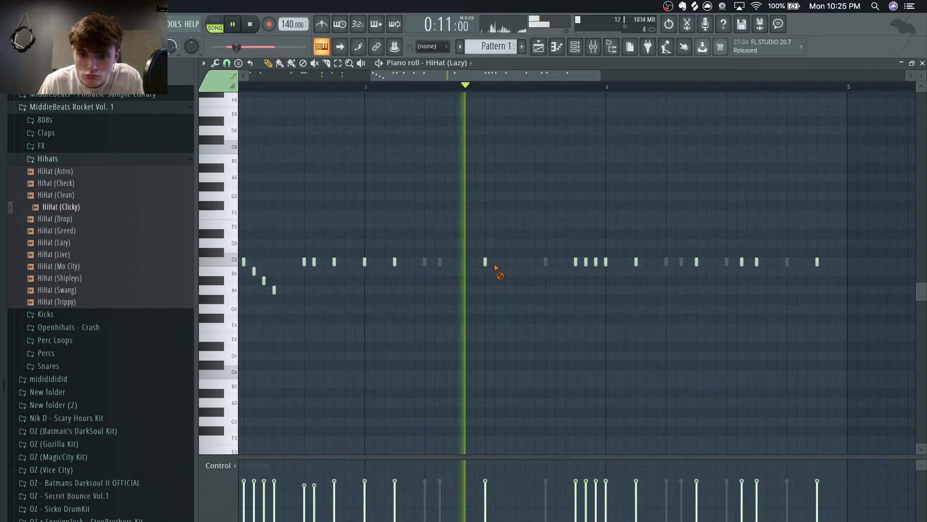
# Step: Add a close pair of C5 hi-hat notes at step 9 and a hit on step 11 of bar 3, and play the pattern
pyautogui.scroll(-3, 502, 106)
pyautogui.press('space')
pyautogui.moveTo(412, 249); pyautogui.dragTo(500, 264)
pyautogui.press('space')
pyautogui.press('space')
pyautogui.scroll(3, 502, 92)
pyautogui.scroll(-3, 502, 94)
pyautogui.press('space')
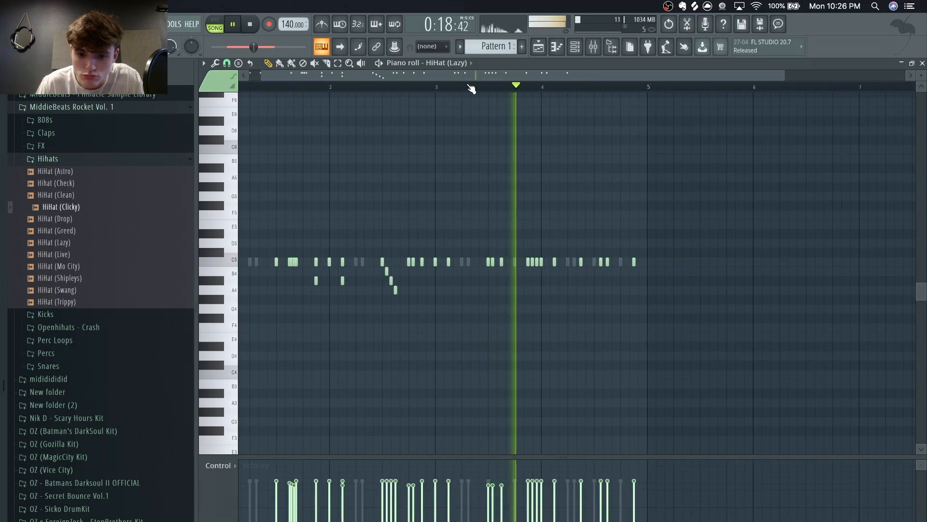
# Step: Review the pattern in the channel rack and highlight the A#4 hi-hat notes and the descending bar 2 roll in the piano roll
pyautogui.press('F6')
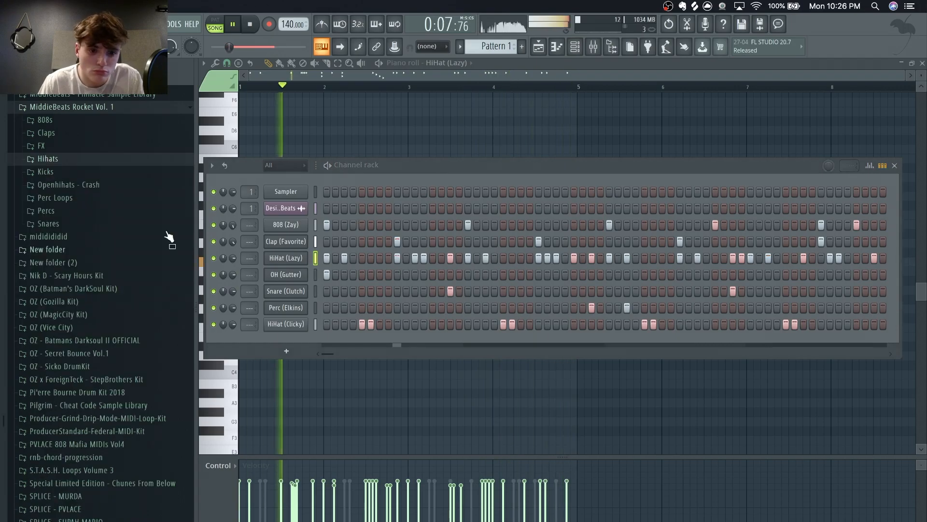
pyautogui.press('space')
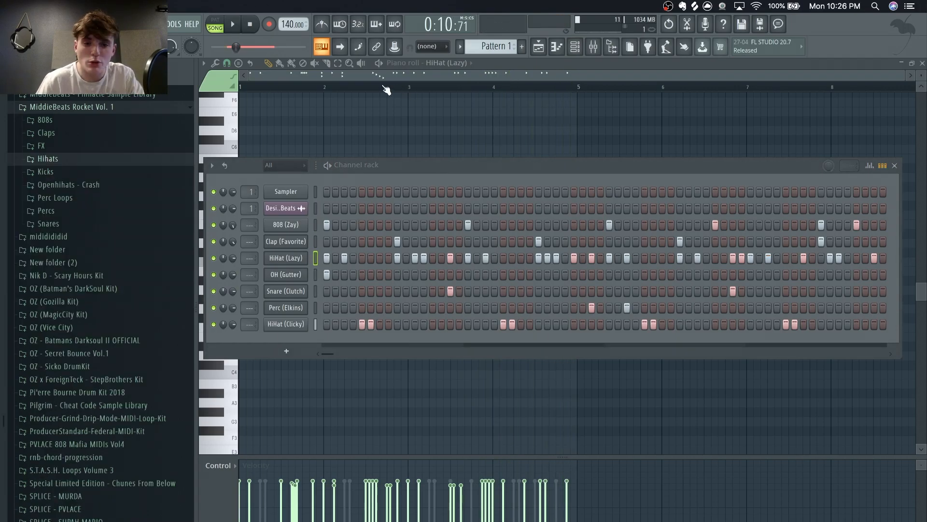
pyautogui.press('F6')
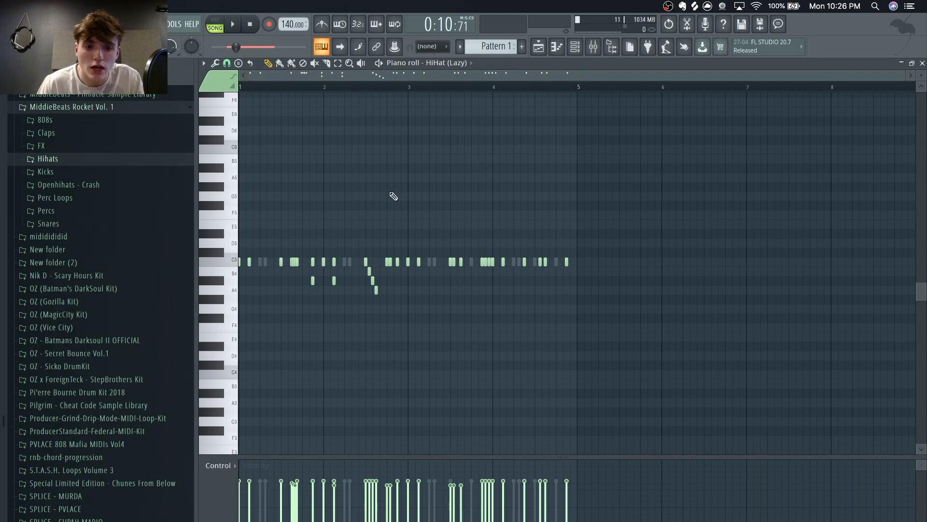
pyautogui.moveTo(302, 277); pyautogui.dragTo(284, 254)
pyautogui.click(459, 311)
pyautogui.press('super+z')
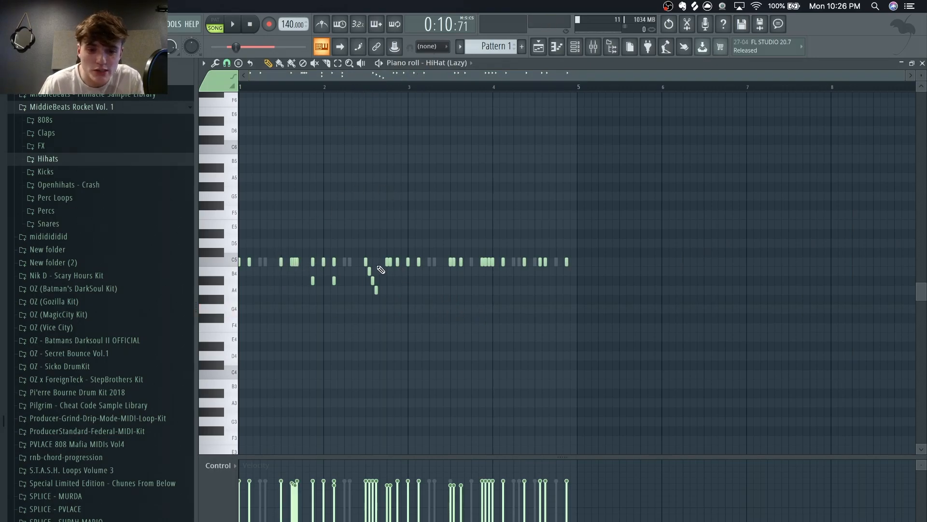
pyautogui.moveTo(343, 277); pyautogui.dragTo(302, 282)
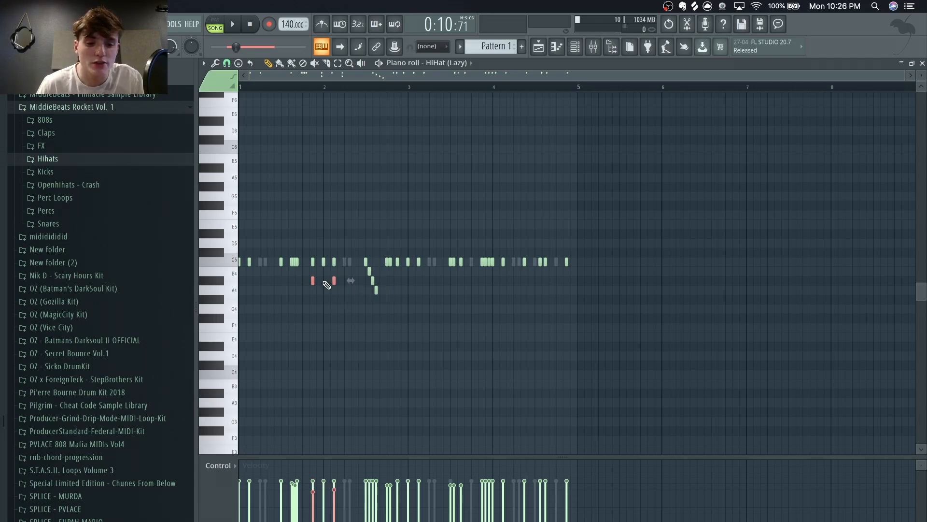
pyautogui.moveTo(341, 276); pyautogui.dragTo(303, 291)
pyautogui.moveTo(311, 257); pyautogui.dragTo(286, 284)
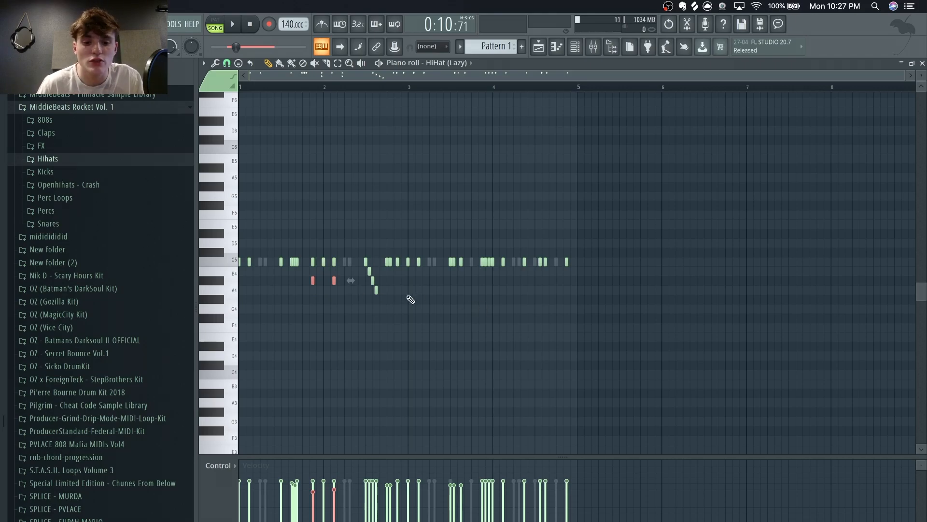
pyautogui.moveTo(381, 312); pyautogui.dragTo(363, 242)
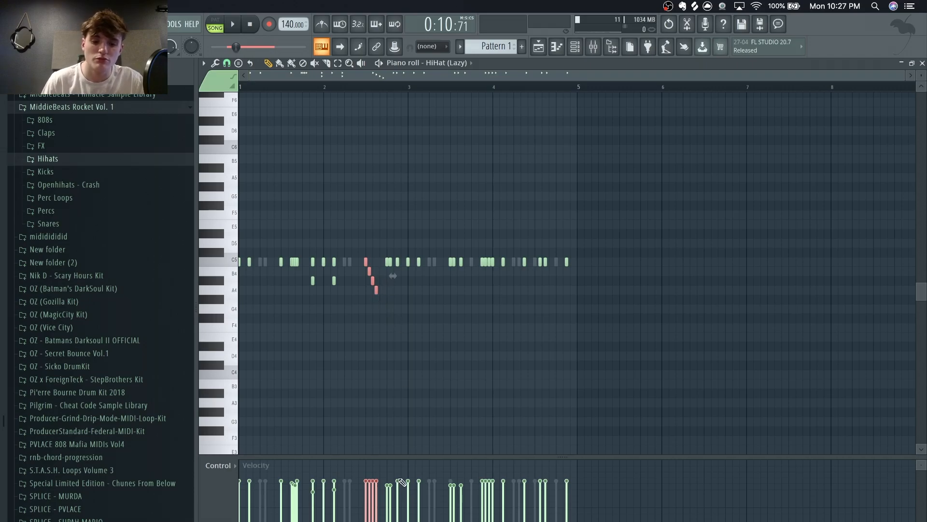
# Step: Try duplicating the whole four-bar hi-hat pattern to start at bar 5, and delete the copy
pyautogui.press('space')
pyautogui.moveTo(640, 332); pyautogui.dragTo(12, 221)
pyautogui.hotkey('ctrl', 'b')
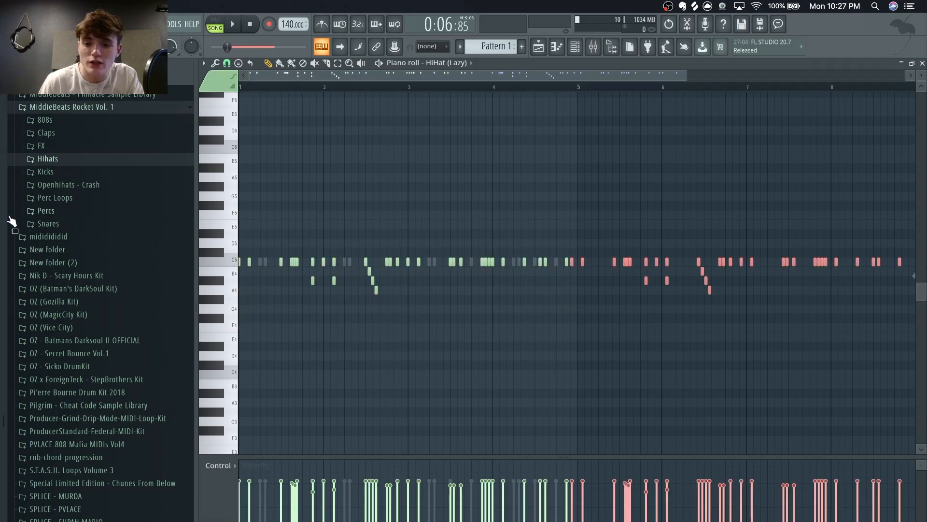
pyautogui.moveTo(582, 262); pyautogui.dragTo(588, 263)
pyautogui.moveTo(545, 78); pyautogui.dragTo(591, 80)
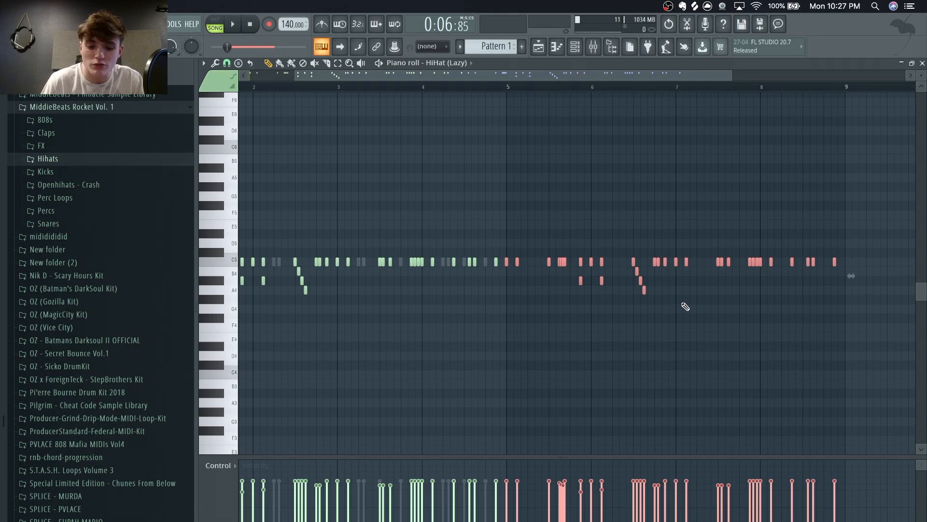
pyautogui.press('Delete')
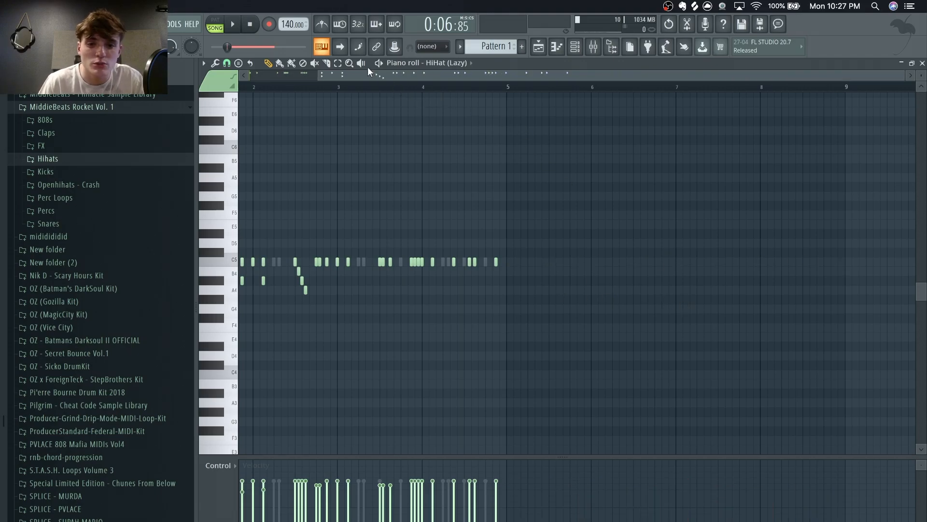
# Step: Audition the OH (Champ), OH (Fuel), OH (Gutter) and OH (Essential) samples from the Openhihats - Crash folder with the channel rack open
pyautogui.click(536, 51)
pyautogui.press('F6')
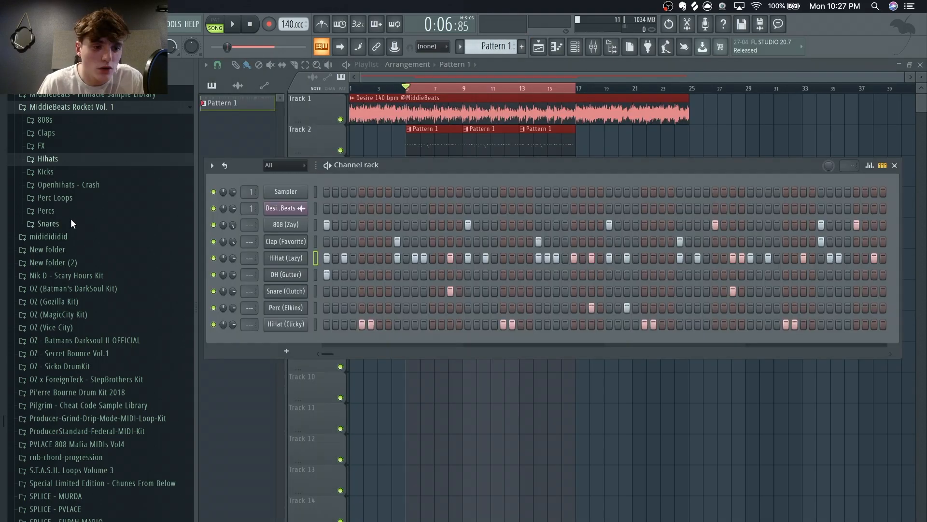
pyautogui.click(74, 187)
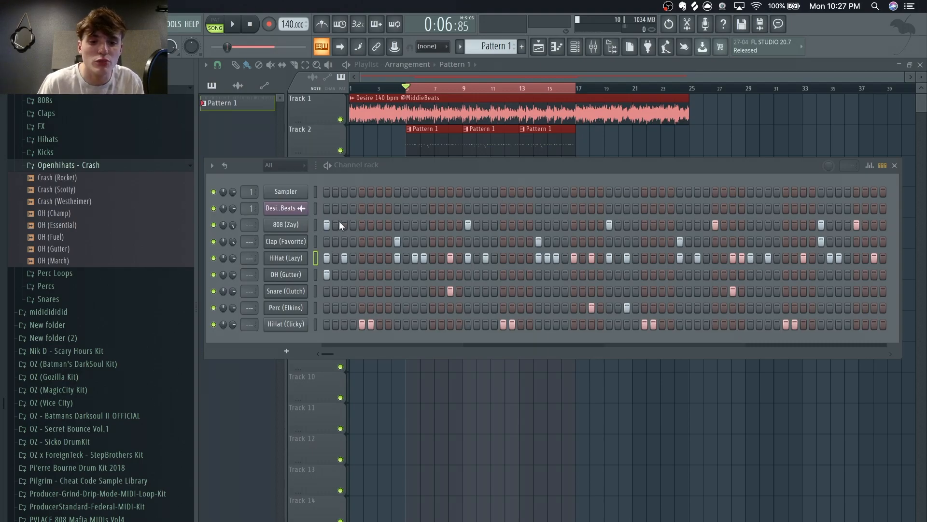
pyautogui.click(79, 214)
pyautogui.click(79, 214)
pyautogui.click(71, 237)
pyautogui.click(68, 249)
pyautogui.click(66, 224)
# Step: Load the OH (Essential) sample into a new channel and play the arrangement
pyautogui.rightClick(65, 225)
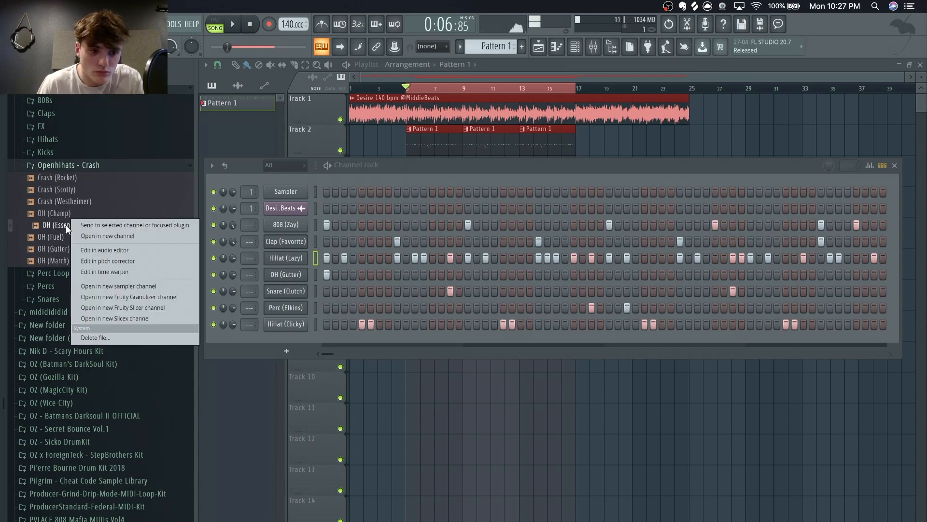
pyautogui.click(111, 236)
pyautogui.press('space')
pyautogui.click(592, 174)
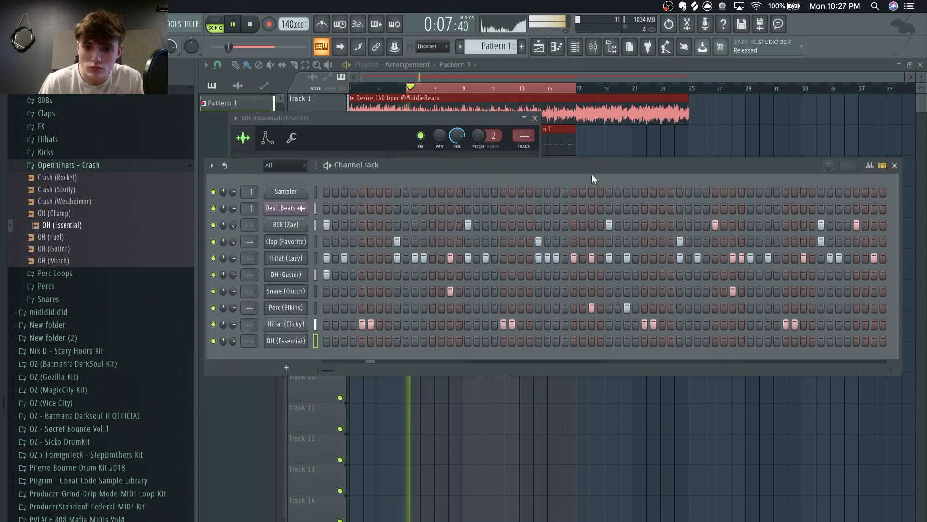
# Step: Try a Snare (Clutch) hit on step 39, auditioning the pattern with and without it
pyautogui.click(663, 291)
pyautogui.rightClick(662, 291)
pyautogui.press('space')
pyautogui.press('space')
pyautogui.click(662, 291)
pyautogui.press('space')
pyautogui.press('space')
# Step: Try an OH (Essential) hit on step 23 during playback and place one on step 25 instead
pyautogui.click(521, 341)
pyautogui.press('space')
pyautogui.press('space')
pyautogui.click(521, 340)
pyautogui.press('space')
pyautogui.press('space')
pyautogui.click(539, 340)
# Step: Add a Snare (Clutch) hit on step 51, replace the OH (Essential) sample with OH (Champ), and replay the pattern
pyautogui.click(767, 292)
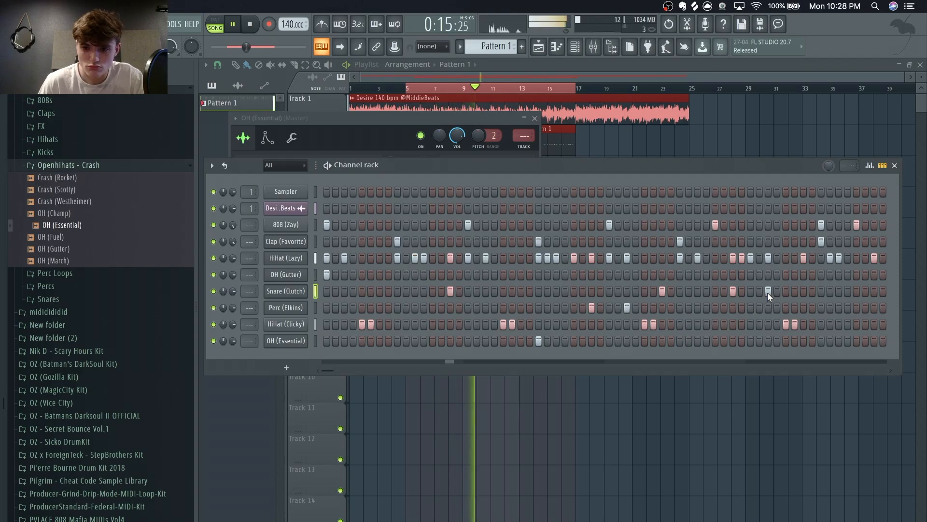
pyautogui.moveTo(49, 215); pyautogui.dragTo(283, 341)
pyautogui.press('space')
pyautogui.press('space')
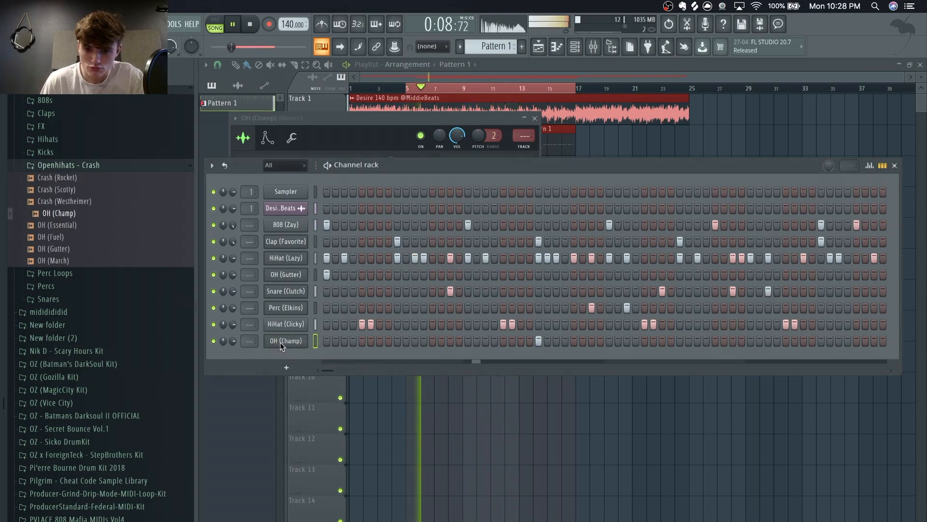
# Step: Remove the OH (Champ) hit on step 25 and replay the pattern from the start
pyautogui.click(540, 341)
pyautogui.press('space')
pyautogui.press('space')
pyautogui.press('space')
pyautogui.press('space')
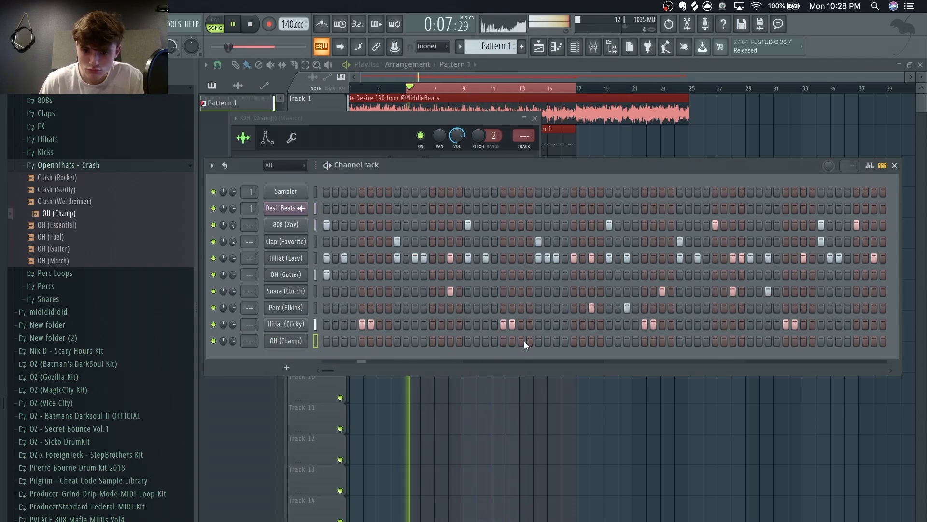
# Step: Add an OH (Gutter) hit on step 33 and remove the Snare (Clutch) hit on step 39 while the pattern plays
pyautogui.click(610, 274)
pyautogui.click(662, 291)
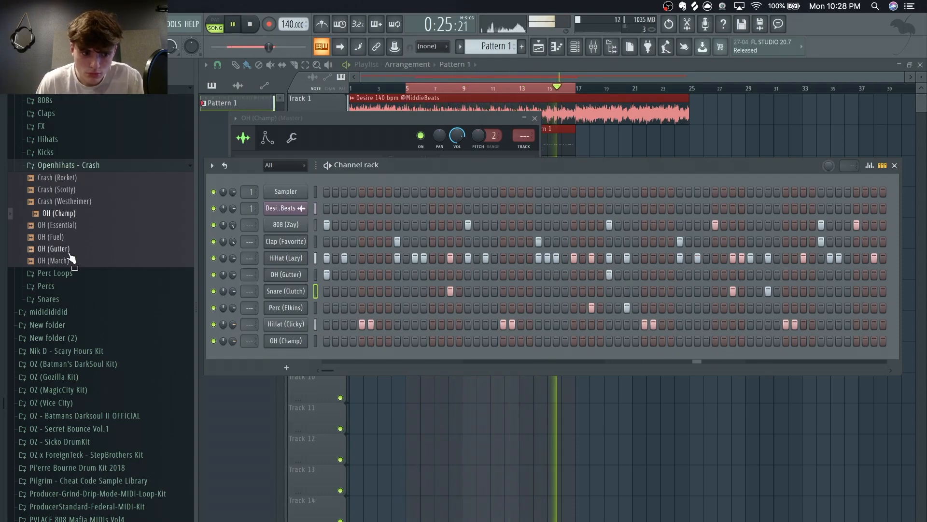
pyautogui.press('space')
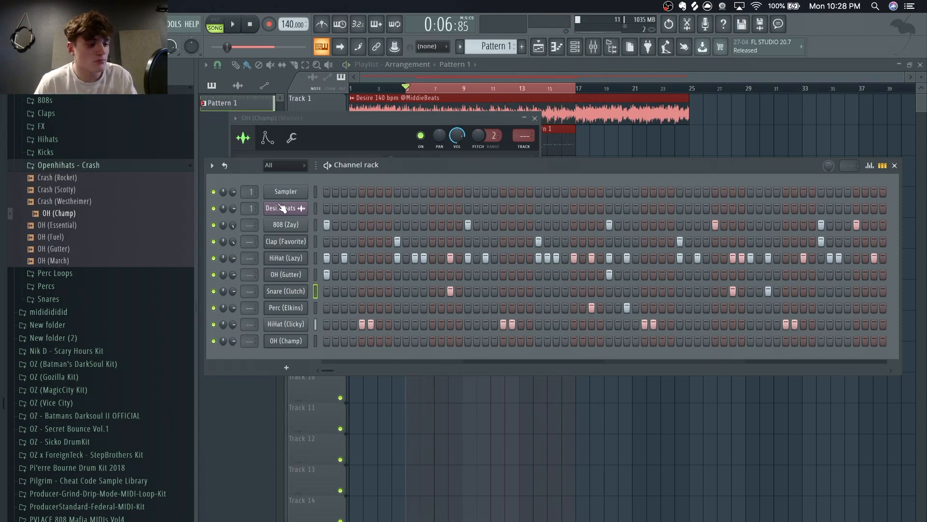
# Step: Delete the OH (Champ) channel from the channel rack
pyautogui.click(428, 75)
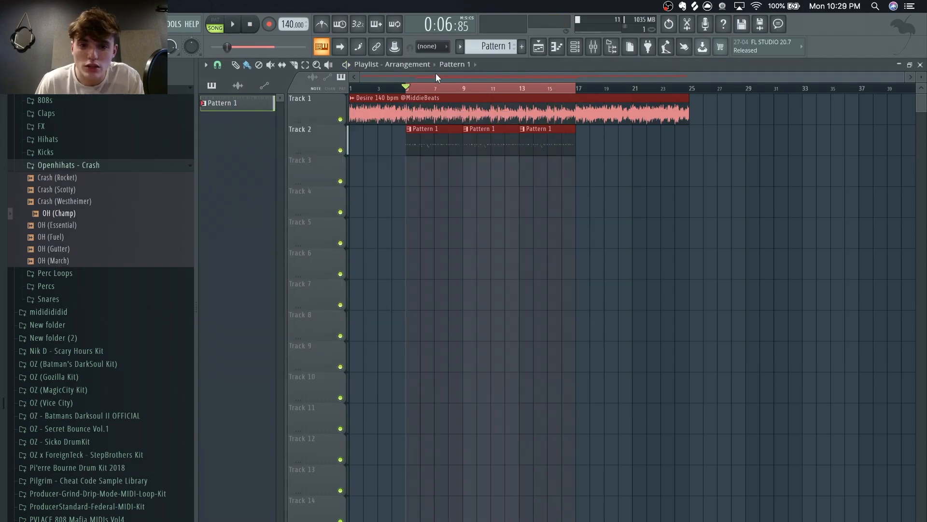
pyautogui.click(575, 47)
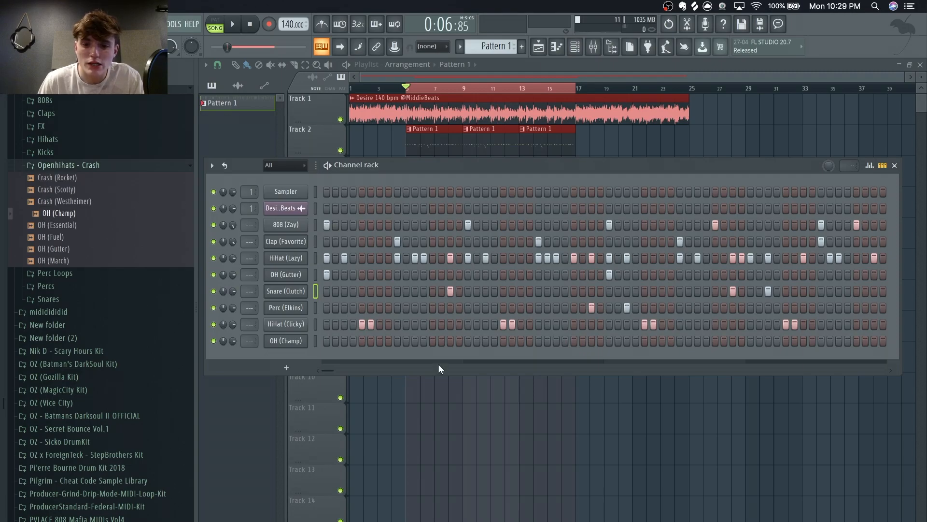
pyautogui.rightClick(293, 342)
pyautogui.click(328, 458)
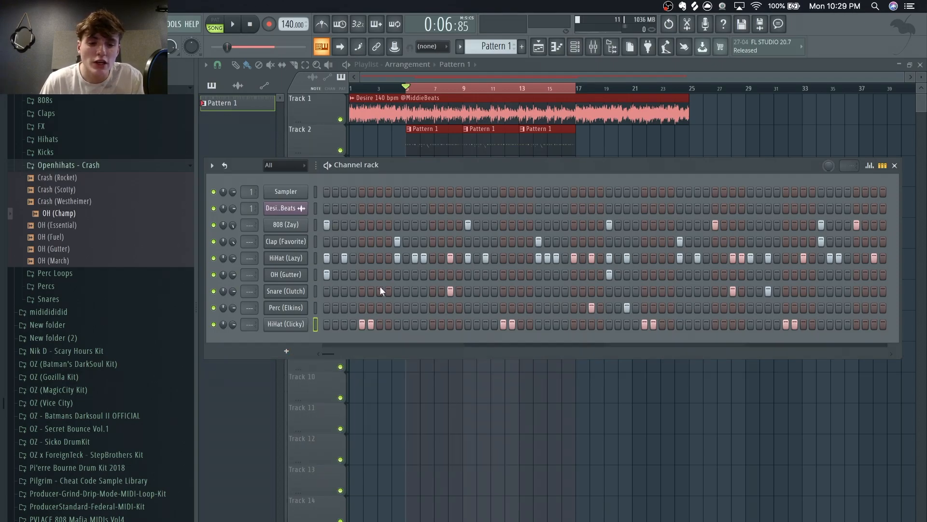
# Step: Open the 808 (Zay) notes in the piano roll and transpose all of them up to F6
pyautogui.click(317, 224)
pyautogui.rightClick(316, 222)
pyautogui.click(320, 225)
pyautogui.hotkey('ctrl', 'a')
pyautogui.hotkey('ctrl', 'Up')
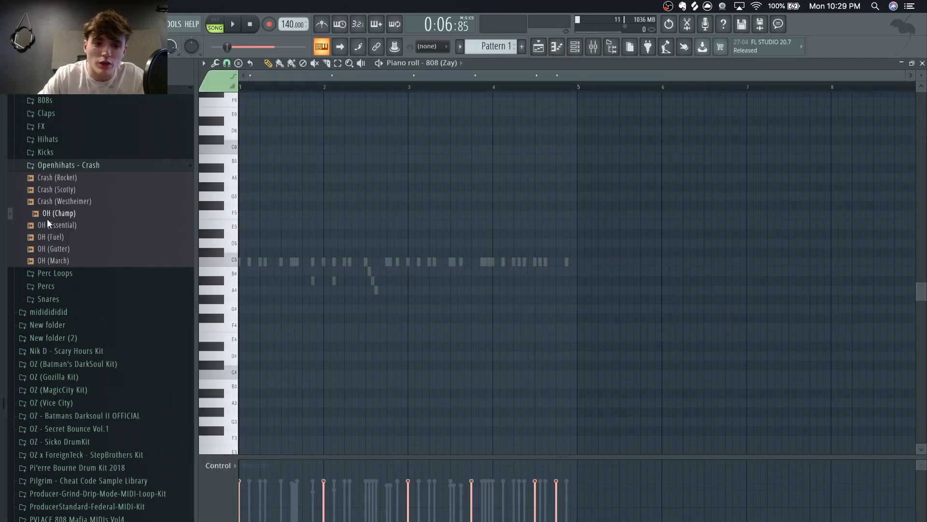
pyautogui.scroll(5, 341, 216)
pyautogui.hotkey('shift', 'Up')
pyautogui.hotkey('shift', 'Up')
pyautogui.hotkey('shift', 'Up')
pyautogui.hotkey('shift', 'Up')
pyautogui.hotkey('shift', 'Up')
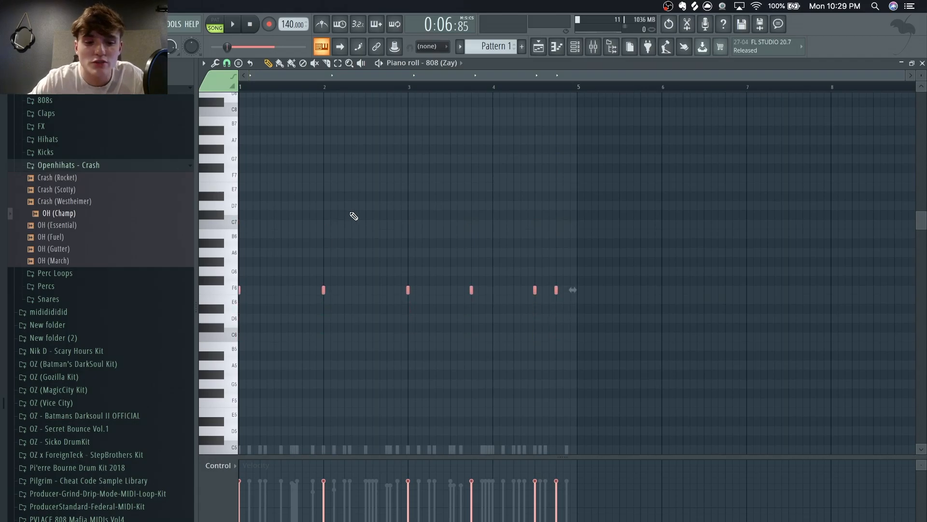
# Step: Lower all 808 notes five semitones to C6 and play the pattern
pyautogui.scroll(-4, 639, 288)
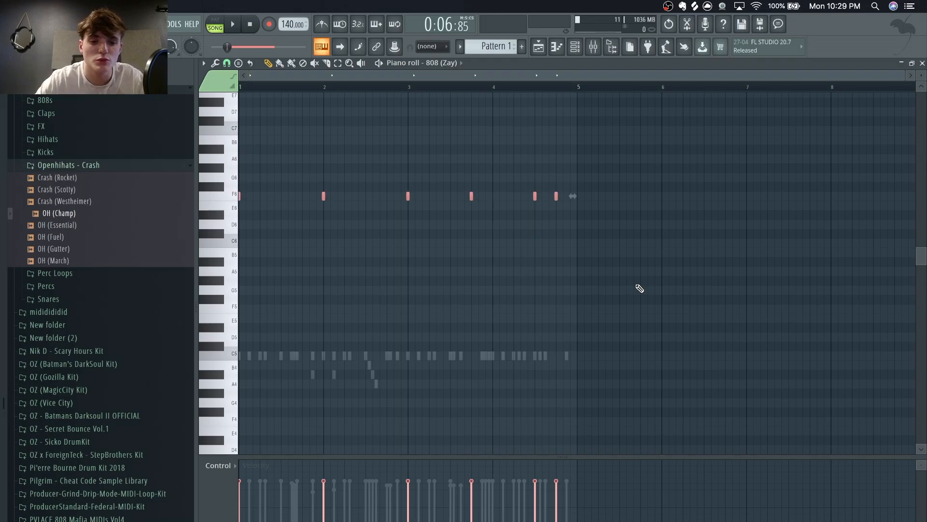
pyautogui.hotkey('shift', 'Down')
pyautogui.hotkey('shift', 'Down')
pyautogui.hotkey('shift', 'Down')
pyautogui.hotkey('shift', 'Down')
pyautogui.hotkey('shift', 'Down')
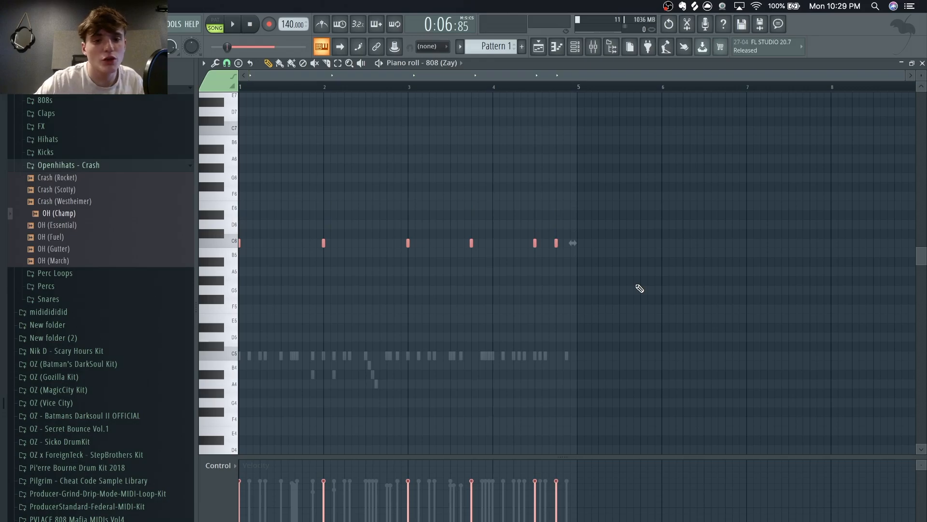
pyautogui.press('space')
# Step: Transpose all 808 notes up to F7 and play the pattern
pyautogui.hotkey('shift', 'Up')
pyautogui.hotkey('shift', 'Up')
pyautogui.hotkey('shift', 'Up')
pyautogui.hotkey('shift', 'Up')
pyautogui.hotkey('shift', 'Up')
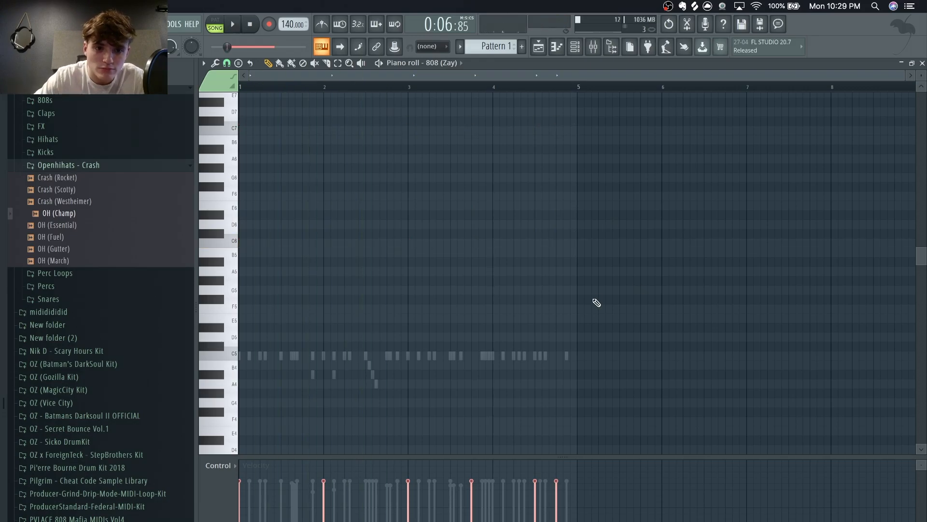
pyautogui.press('space')
pyautogui.scroll(5, 592, 298)
pyautogui.press('space')
# Step: Lower the 808 note on step 13 of bar 3 to C7 while auditioning the pattern
pyautogui.moveTo(484, 240); pyautogui.dragTo(459, 223)
pyautogui.hotkey('shift', 'Down')
pyautogui.press('space')
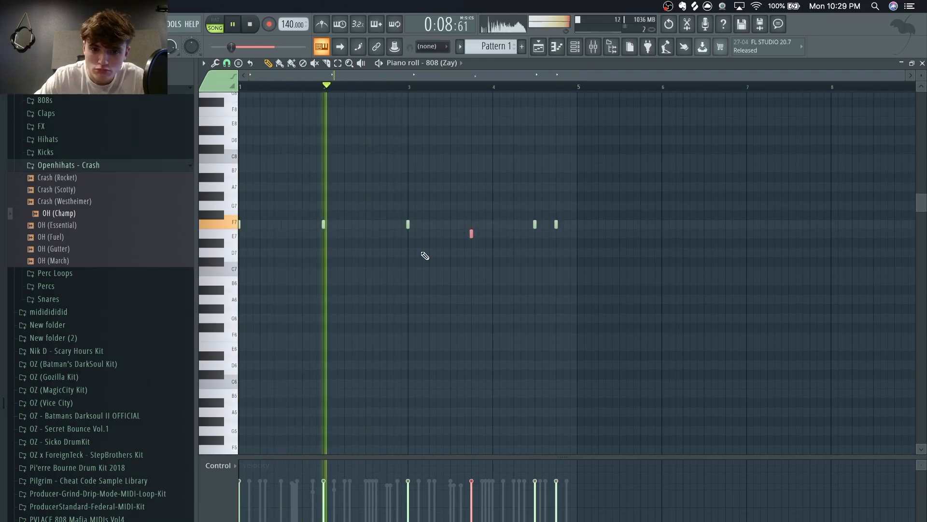
pyautogui.hotkey('shift', 'Down')
pyautogui.hotkey('shift', 'Down')
pyautogui.hotkey('shift', 'Down')
pyautogui.hotkey('shift', 'Down')
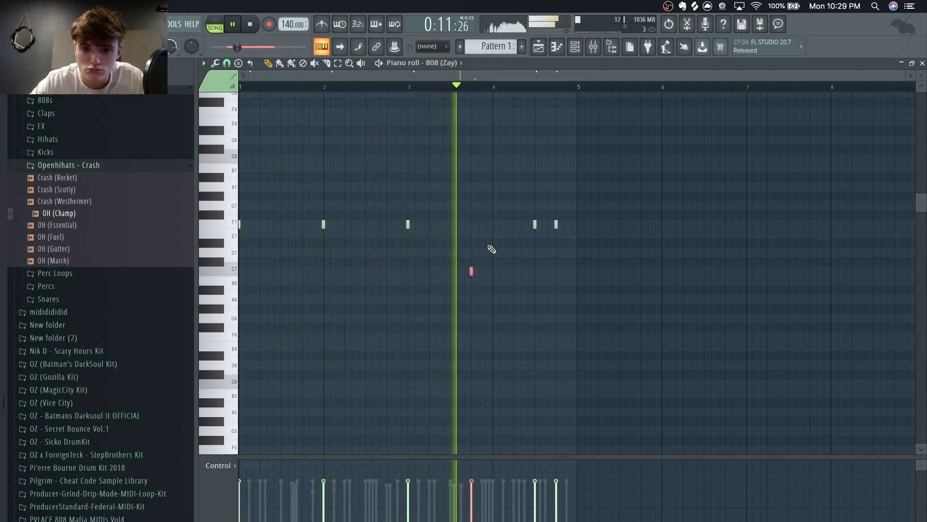
# Step: Add an 808 note on step 10 of bar 4 and raise all three bar 4 808 notes to G#7
pyautogui.click(541, 224)
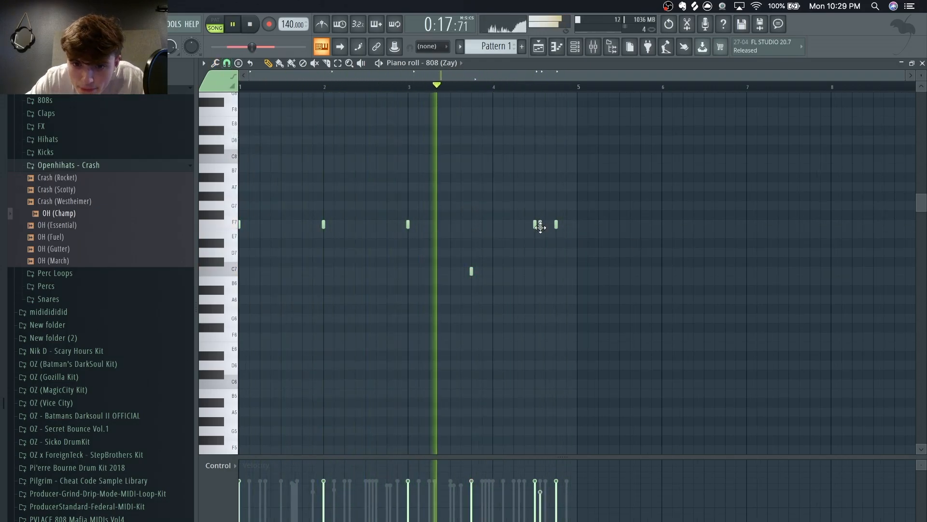
pyautogui.moveTo(566, 241); pyautogui.dragTo(523, 212)
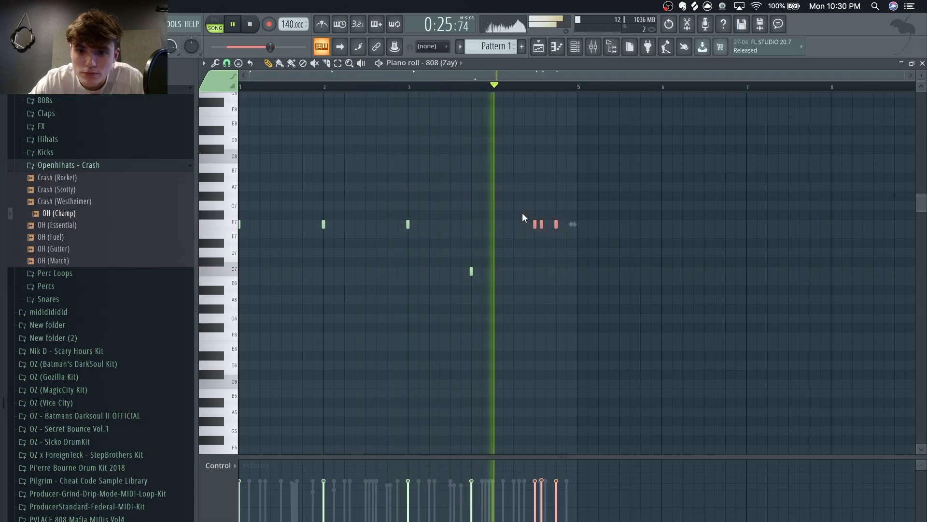
pyautogui.press('space')
pyautogui.hotkey('ctrl', 'Up')
pyautogui.hotkey('shift', 'Down')
pyautogui.hotkey('shift', 'Down')
pyautogui.hotkey('shift', 'Down')
pyautogui.hotkey('shift', 'Down')
pyautogui.hotkey('shift', 'Down')
pyautogui.hotkey('shift', 'Down')
pyautogui.hotkey('shift', 'Down')
pyautogui.hotkey('shift', 'Down')
pyautogui.hotkey('shift', 'Down')
pyautogui.press('space')
# Step: Lower the last 808 note of bar 4, on step 13, to C7
pyautogui.moveTo(566, 238); pyautogui.dragTo(551, 217)
pyautogui.hotkey('shift', 'Down')
pyautogui.hotkey('shift', 'Down')
pyautogui.hotkey('shift', 'Down')
pyautogui.hotkey('shift', 'Down')
pyautogui.hotkey('shift', 'Down')
pyautogui.hotkey('shift', 'Down')
pyautogui.hotkey('shift', 'Down')
pyautogui.hotkey('shift', 'Down')
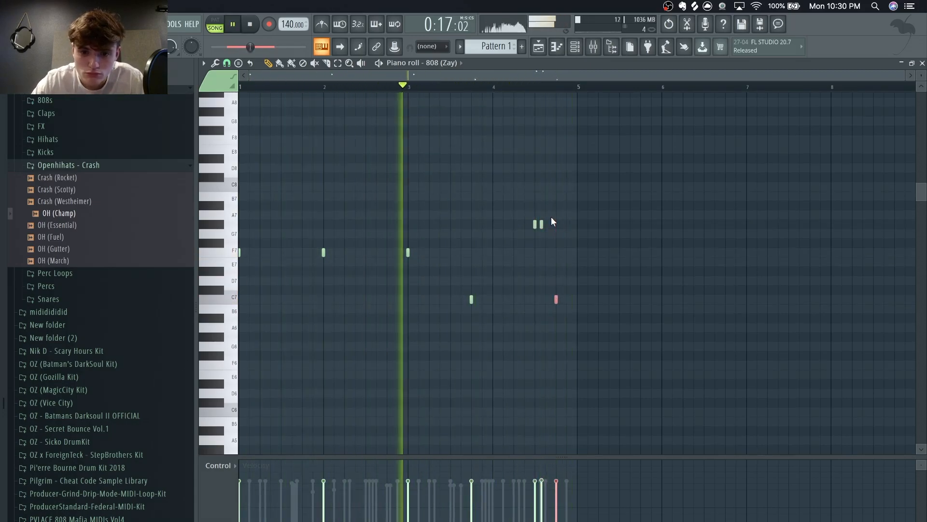
# Step: Raise the two C7 808 notes in bars 3 and 4 one semitone to C#7 and replay the pattern
pyautogui.moveTo(568, 312); pyautogui.dragTo(457, 284)
pyautogui.hotkey('shift', 'Up')
pyautogui.press('space')
pyautogui.press('space')
pyautogui.press('space')
pyautogui.press('space')
# Step: Transpose the whole 808 line down two octaves, so it starts on F5, and play it
pyautogui.moveTo(604, 310); pyautogui.dragTo(141, 149)
pyautogui.press('space')
pyautogui.hotkey('ctrl', 'Down')
pyautogui.hotkey('ctrl', 'Down')
pyautogui.press('space')
pyautogui.scroll(-5, 285, 247)
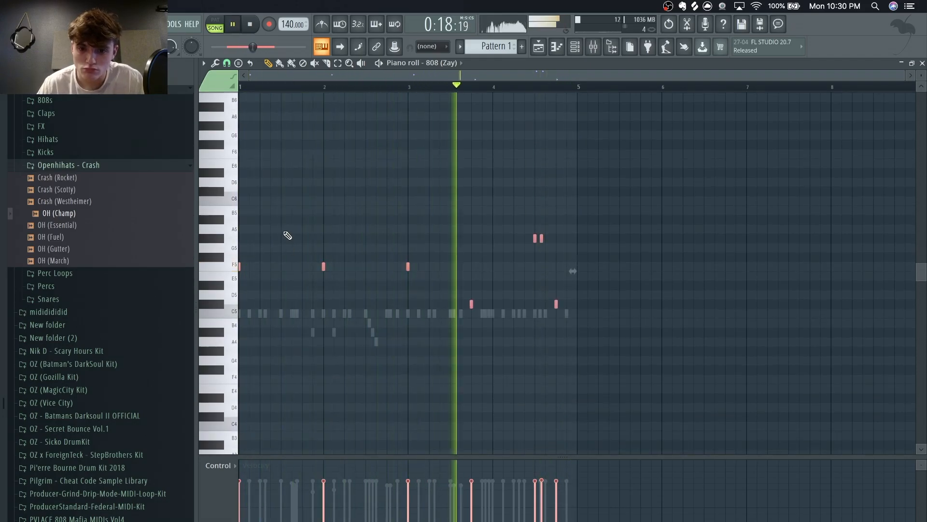
# Step: Stop playback, lower the 808 note on step 10 of bar 4 to C#5, and replay the pattern
pyautogui.press('space')
pyautogui.click(537, 239)
pyautogui.press('Delete')
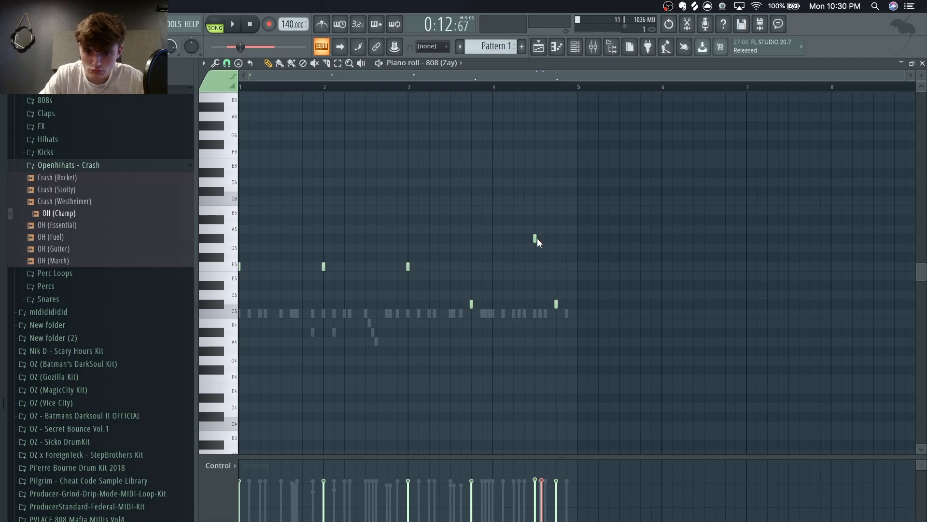
pyautogui.press('Up')
pyautogui.press('Up')
pyautogui.press('Up')
pyautogui.press('Up')
pyautogui.press('Up')
pyautogui.press('Up')
pyautogui.press('Up')
pyautogui.press('Up')
pyautogui.press('Up')
pyautogui.press('Up')
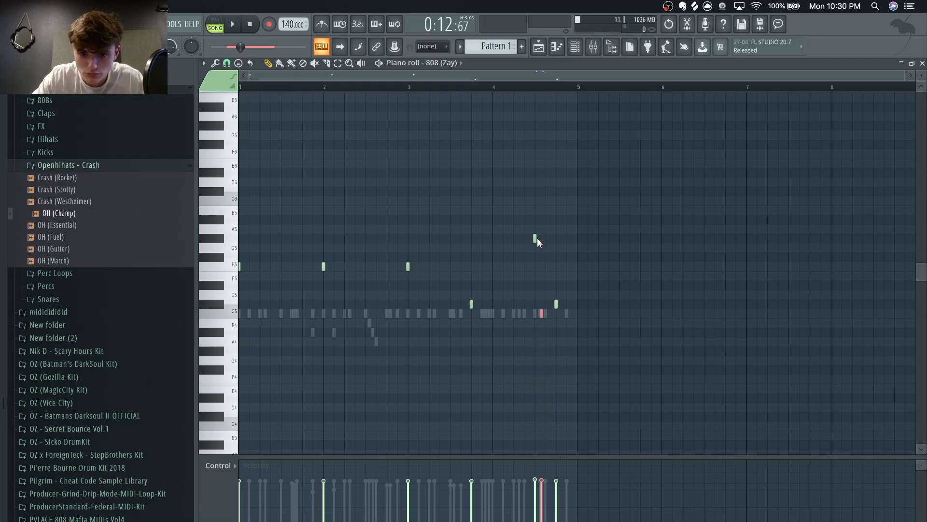
pyautogui.press('space')
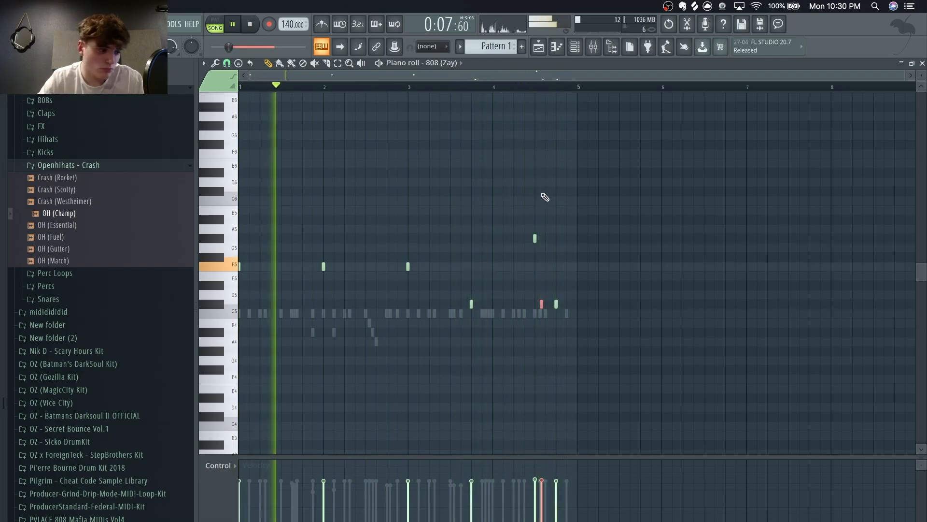
pyautogui.press('space')
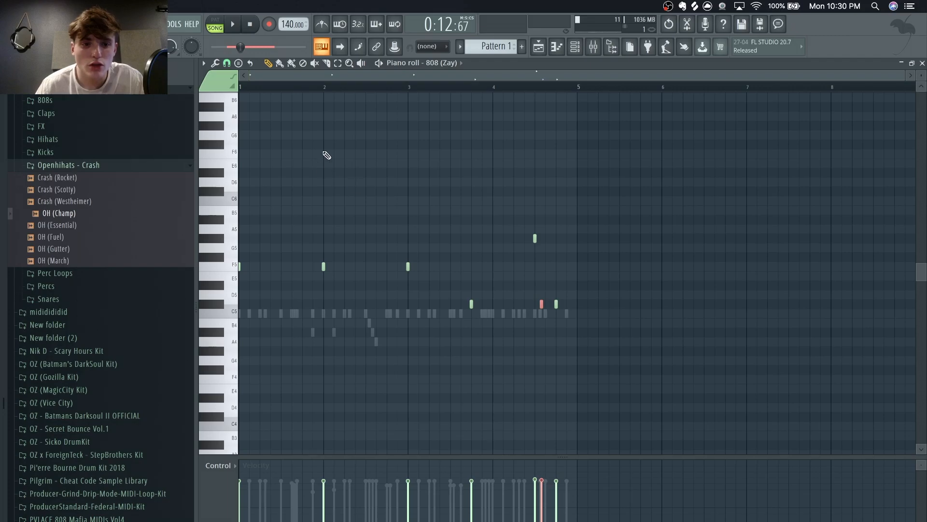
# Step: Open the 808 (Zay) channel settings and load its sample into the Edison audio editor
pyautogui.click(579, 46)
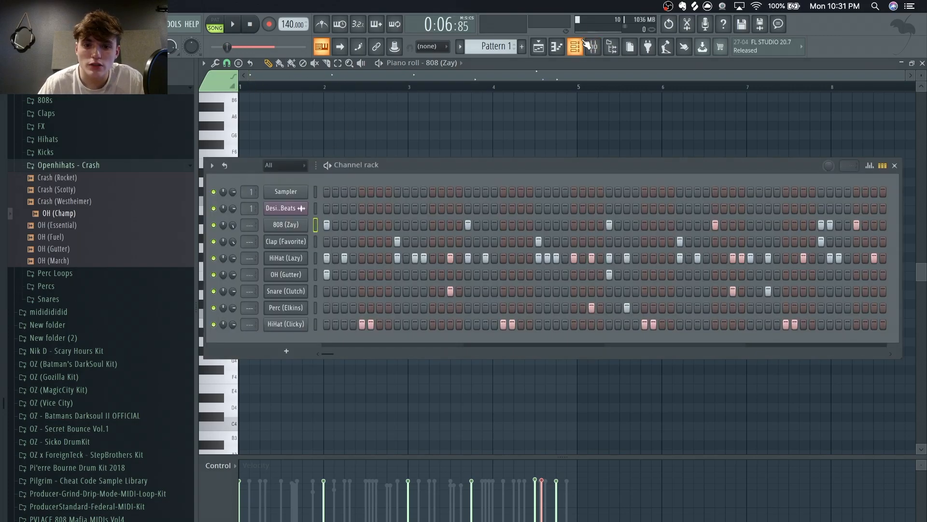
pyautogui.rightClick(297, 225)
pyautogui.click(298, 225)
pyautogui.rightClick(339, 361)
pyautogui.click(376, 389)
pyautogui.moveTo(495, 210); pyautogui.dragTo(431, 130)
pyautogui.rightClick(278, 333)
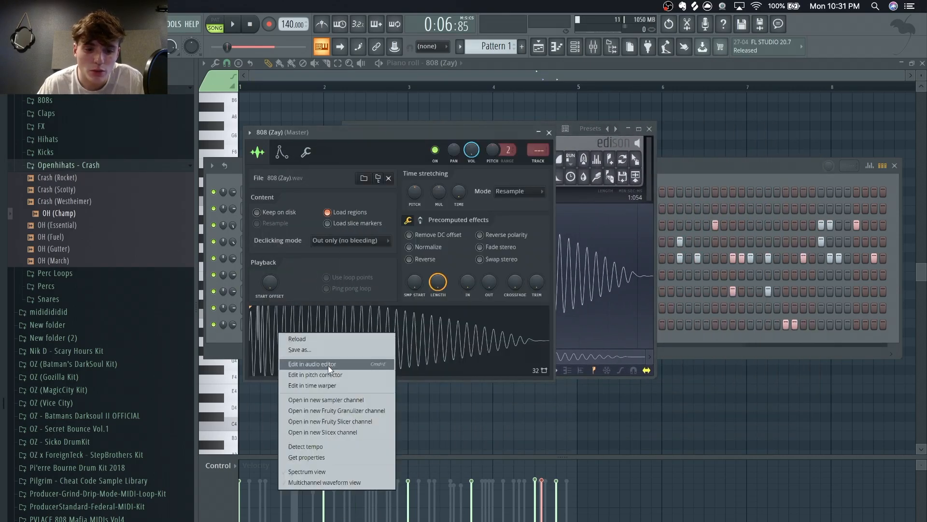
pyautogui.click(328, 364)
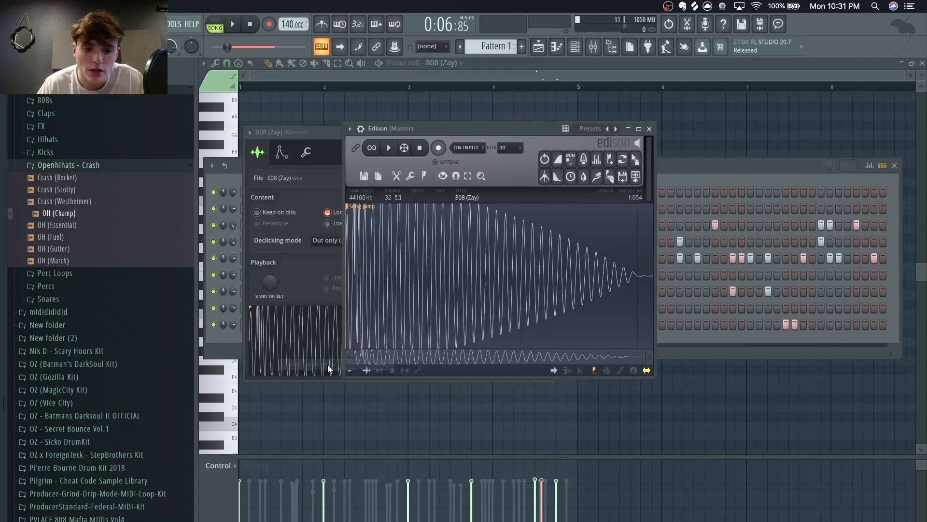
# Step: Detect the pitch regions of the 808 (Zay) sample, inspect the region labels at its start, and close Edison
pyautogui.click(424, 177)
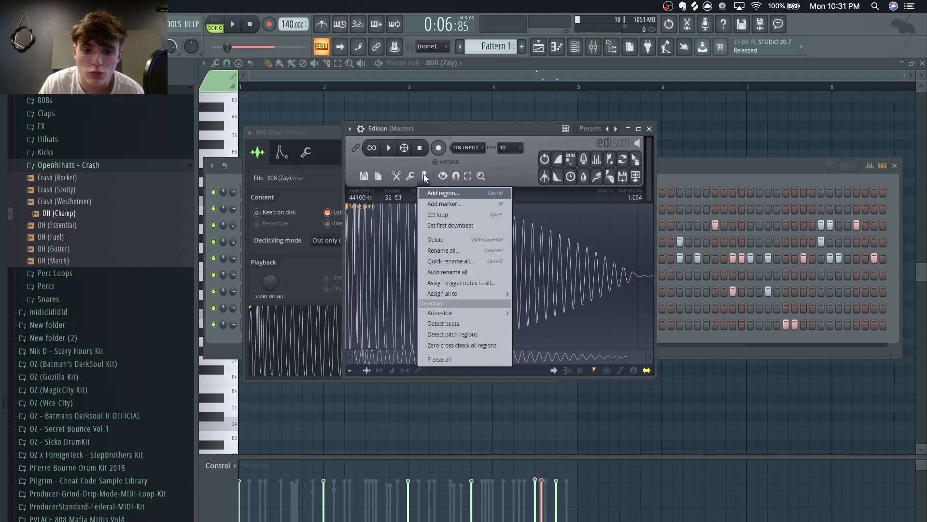
pyautogui.click(456, 337)
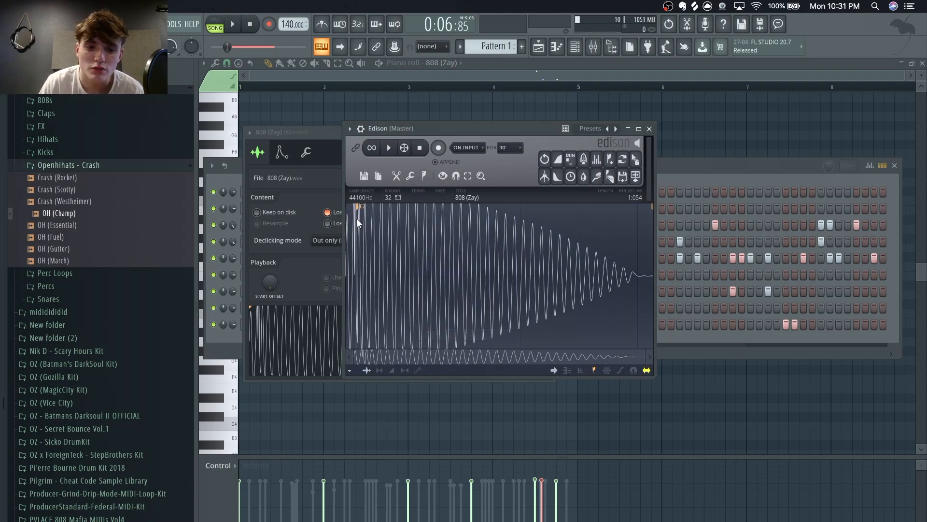
pyautogui.scroll(5, 368, 227)
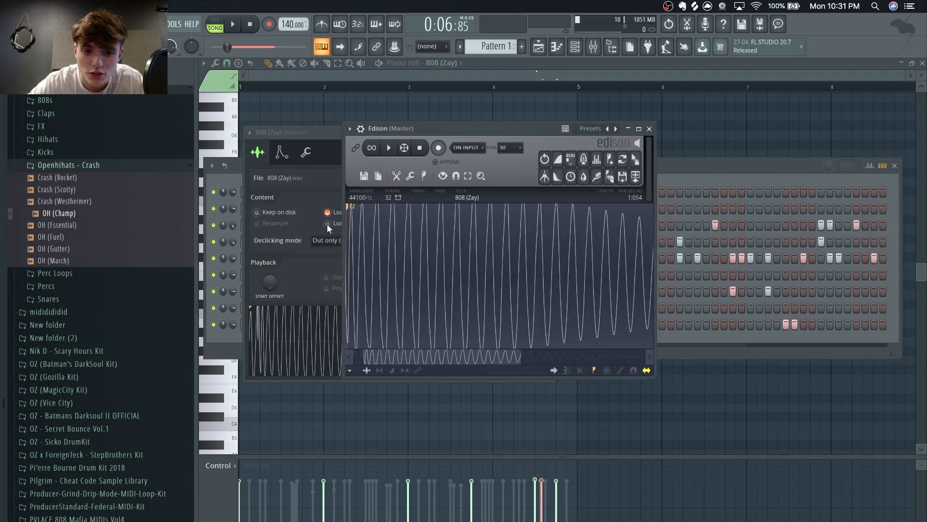
pyautogui.scroll(-3, 392, 217)
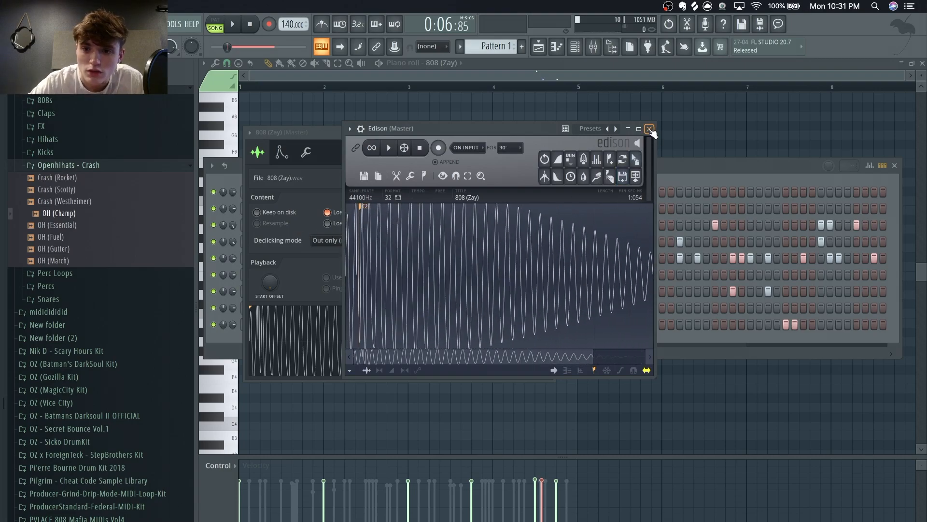
pyautogui.click(649, 129)
# Step: Try D5 and B5 as the root note of the 808 (Zay) channel and restore it to C5
pyautogui.press('F6')
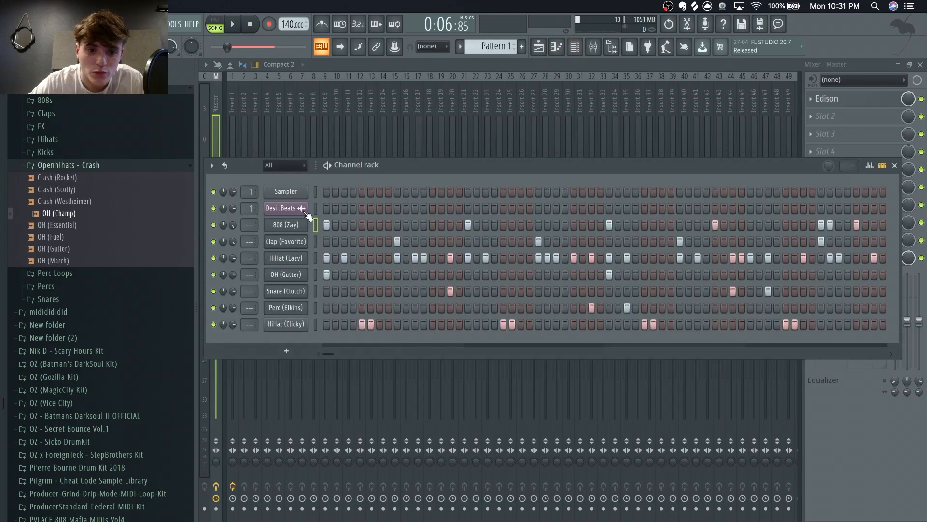
pyautogui.click(299, 225)
pyautogui.click(280, 153)
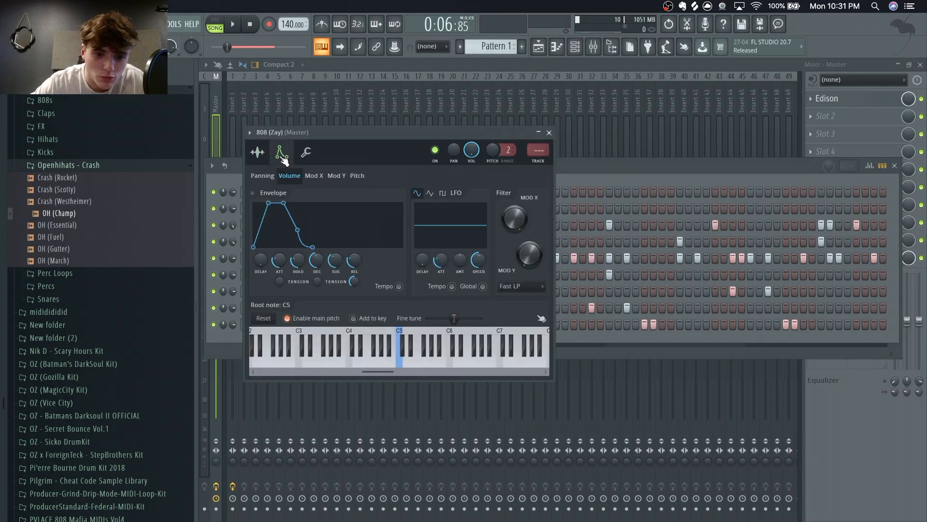
pyautogui.rightClick(409, 362)
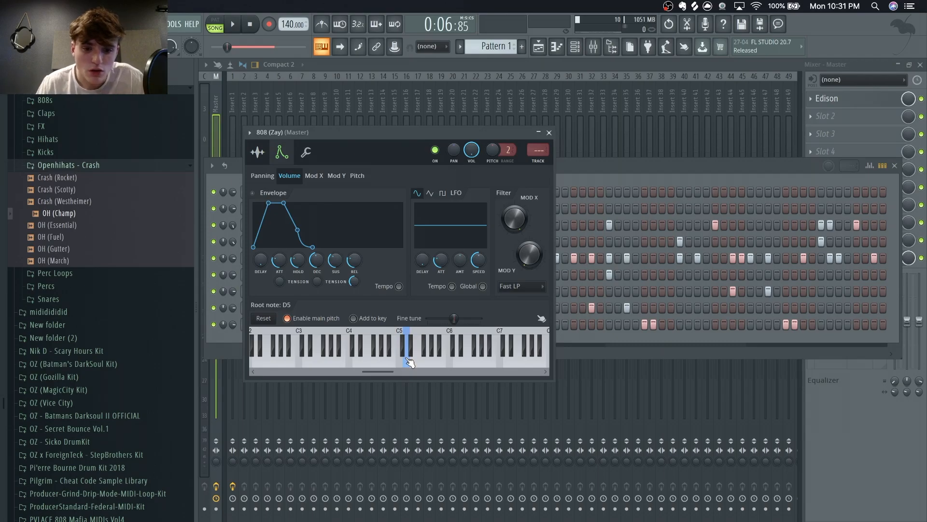
pyautogui.rightClick(442, 364)
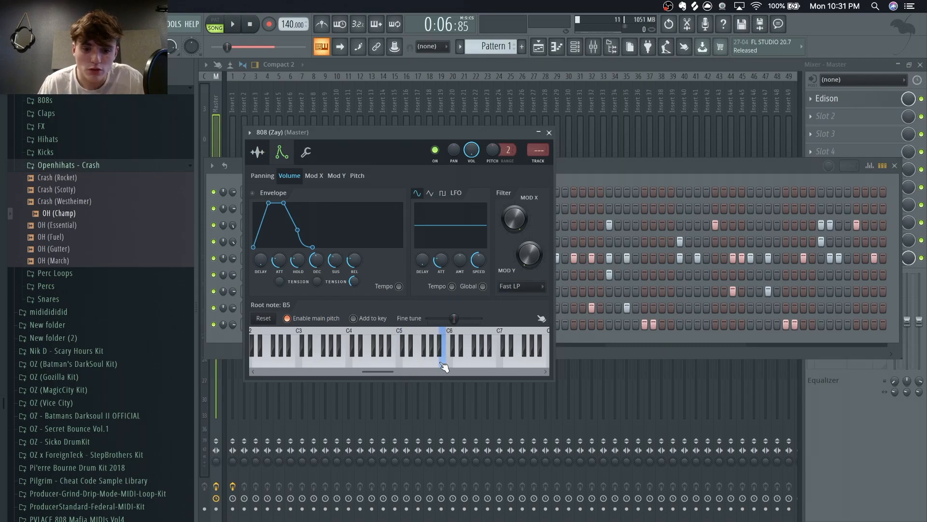
pyautogui.rightClick(402, 363)
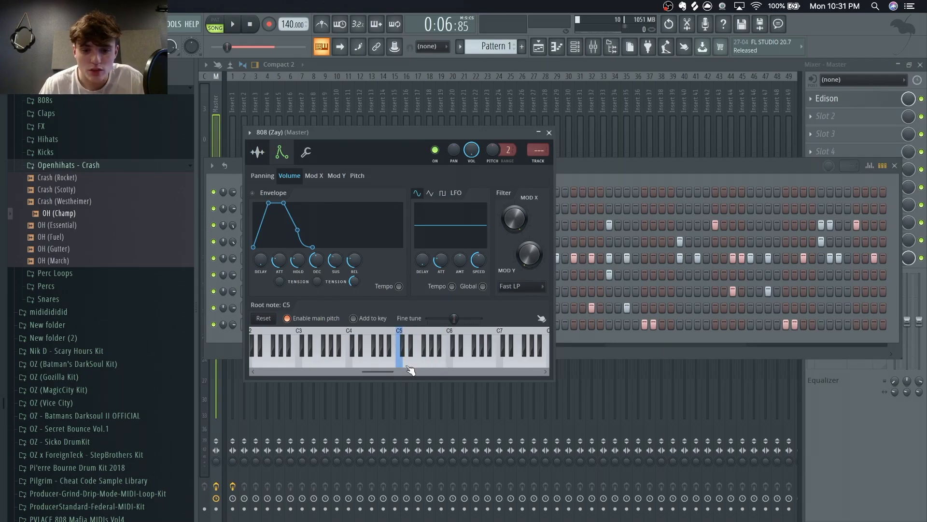
pyautogui.click(540, 133)
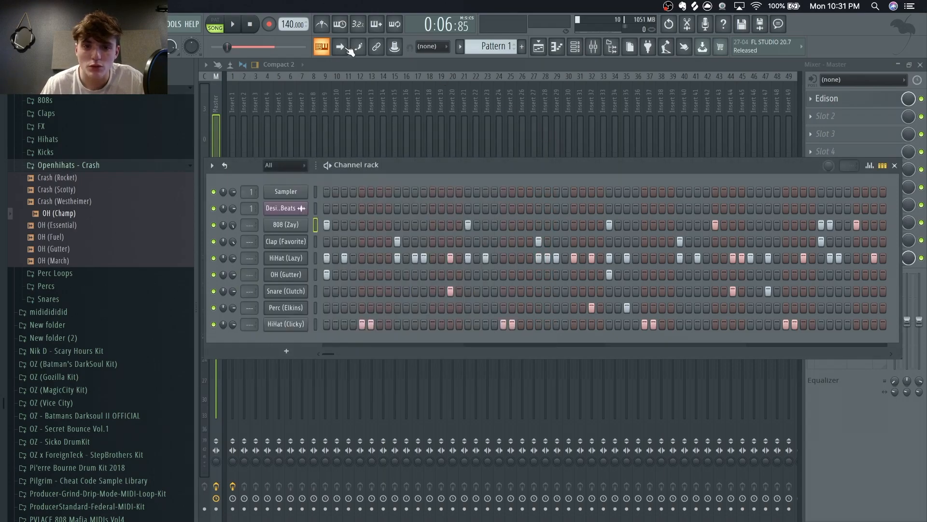
# Step: Examine the playlist arrangement of the Desire loop clips, Pattern 1 blocks and Param. EQ 2 automation, with the playhead at bar 9
pyautogui.click(540, 47)
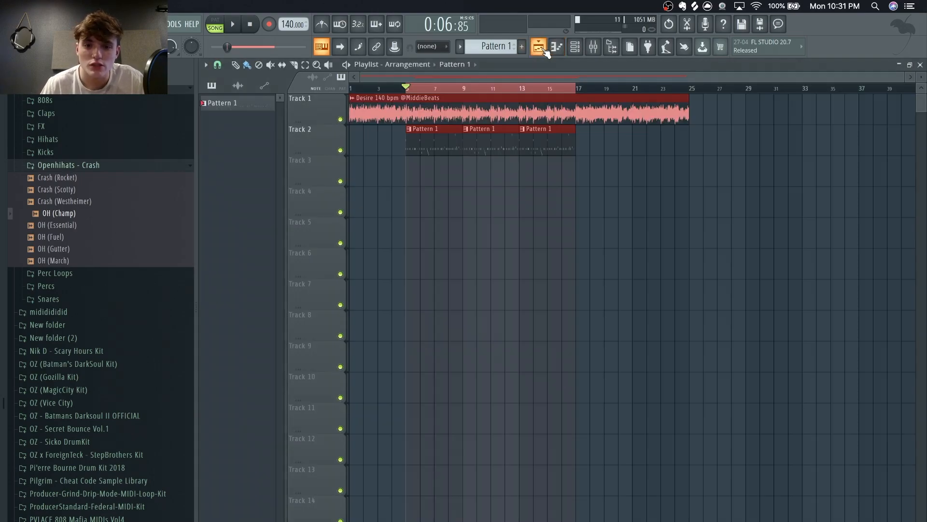
pyautogui.click(575, 46)
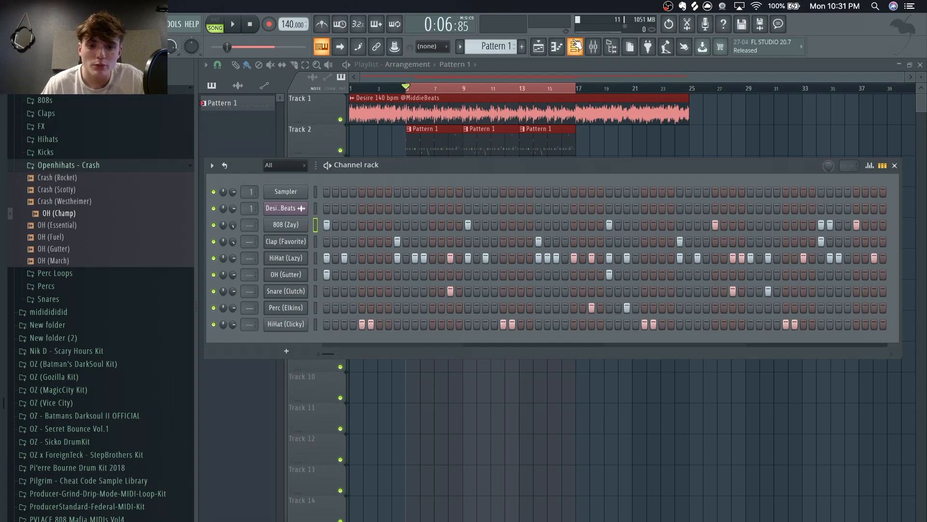
pyautogui.click(576, 46)
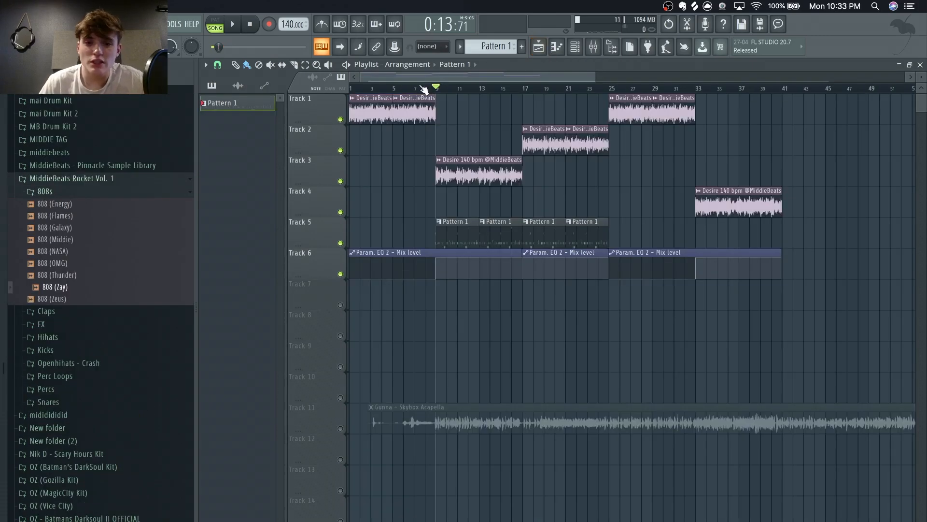
pyautogui.scroll(-3, 428, 88)
pyautogui.scroll(4, 390, 95)
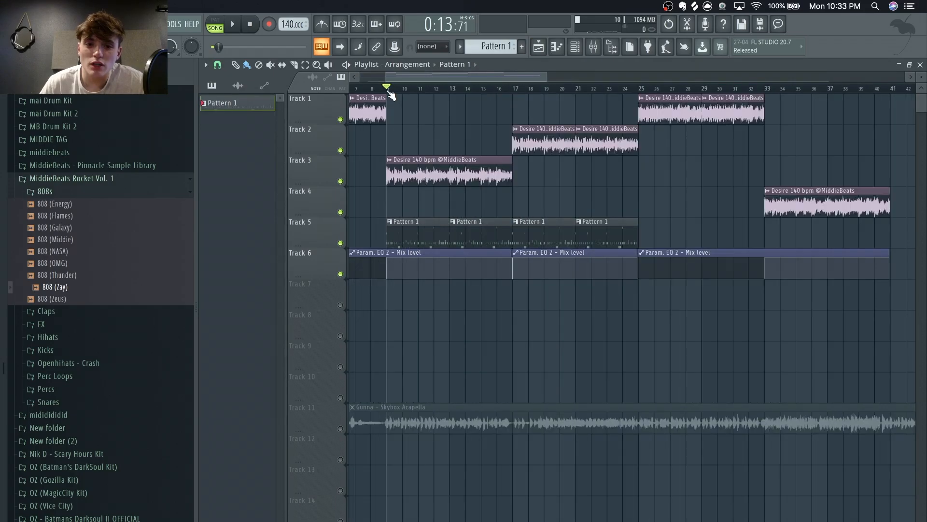
pyautogui.hscroll(-3, 401, 91)
pyautogui.click(467, 87)
pyautogui.click(478, 87)
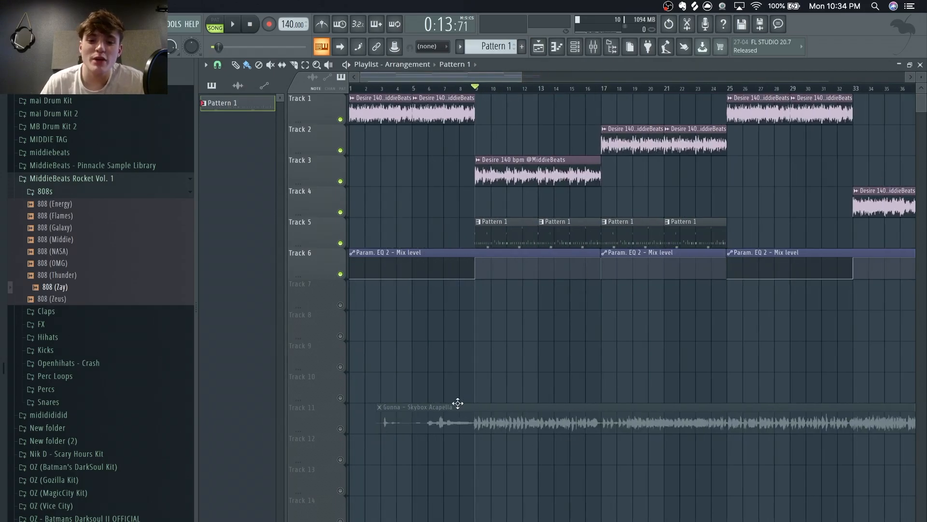
# Step: Review the drum and 808 step sequences of Pattern 1 in the channel rack
pyautogui.click(576, 47)
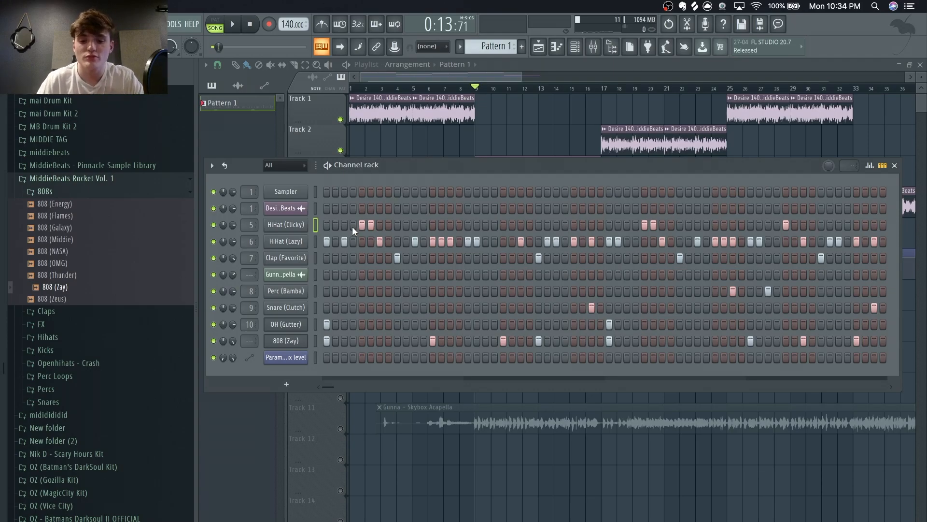
pyautogui.click(392, 77)
pyautogui.click(574, 46)
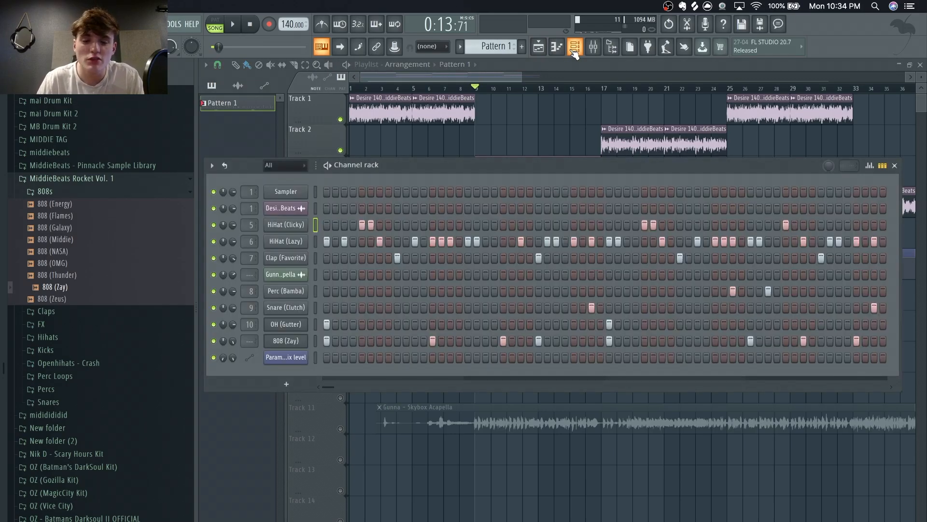
pyautogui.click(575, 48)
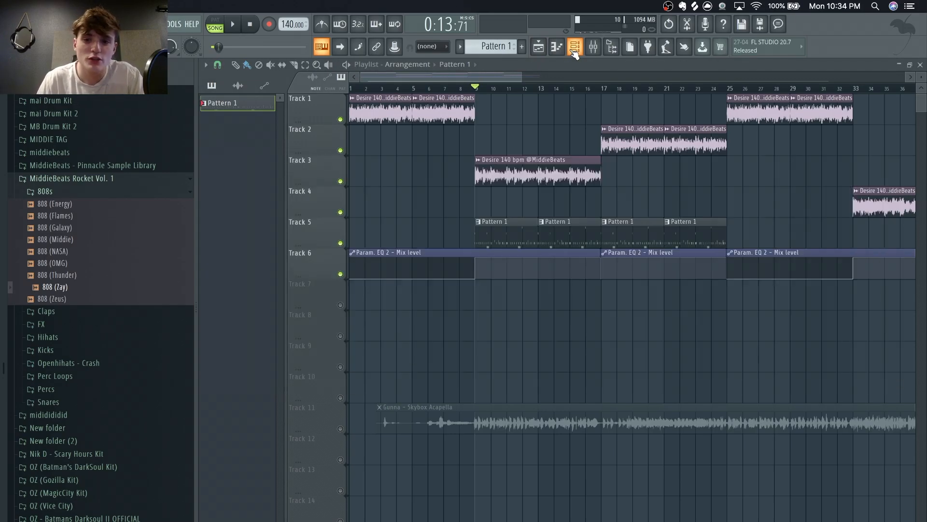
pyautogui.click(573, 51)
pyautogui.click(574, 51)
# Step: Open Pattern 1 in the piano roll and inspect the HiHat (Clicky) and HiHat (Lazy) notes, rolls and velocities
pyautogui.doubleClick(490, 226)
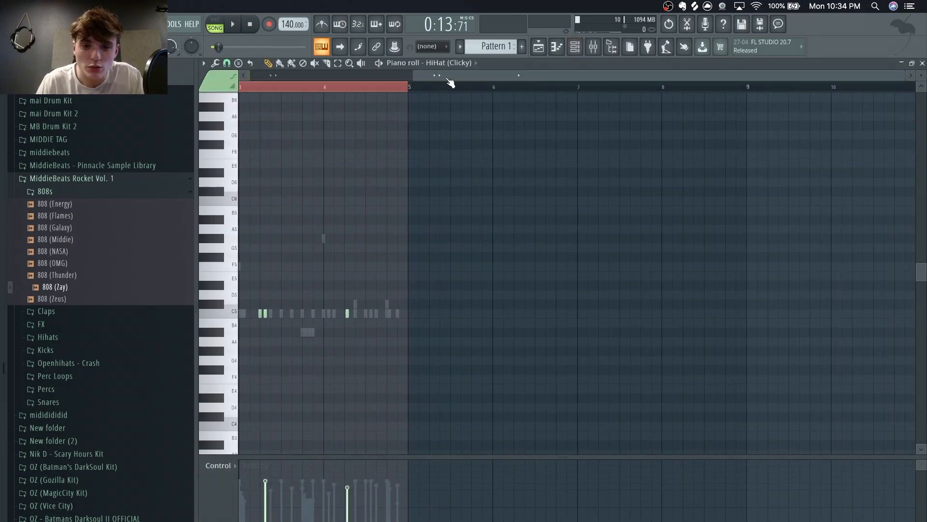
pyautogui.moveTo(445, 78); pyautogui.dragTo(279, 97)
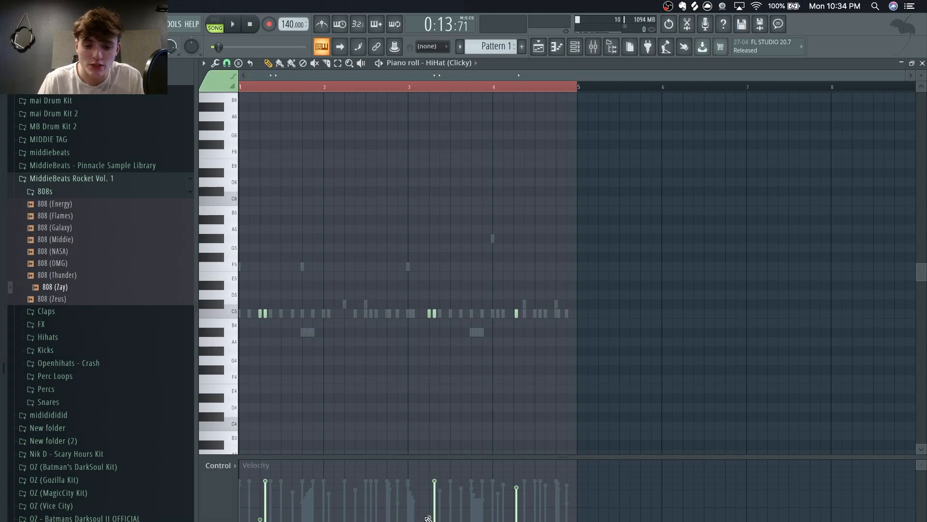
pyautogui.click(459, 63)
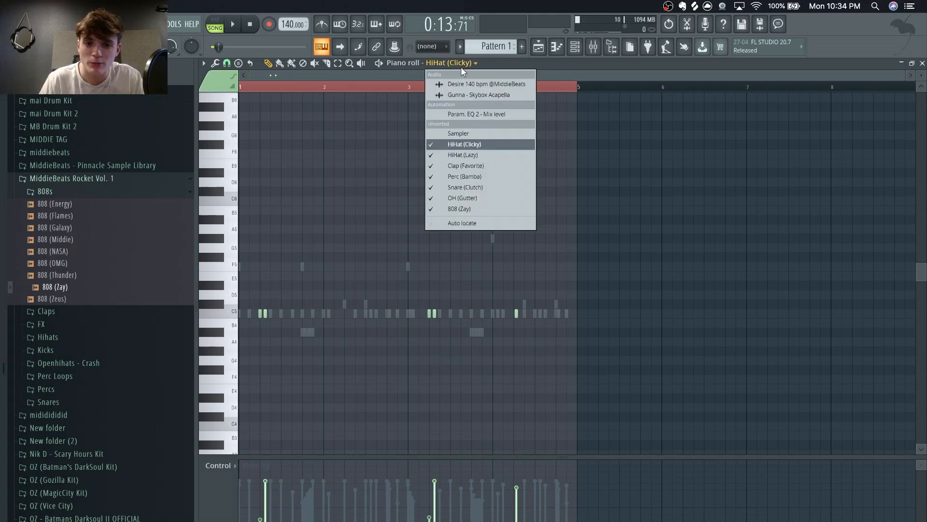
pyautogui.click(474, 155)
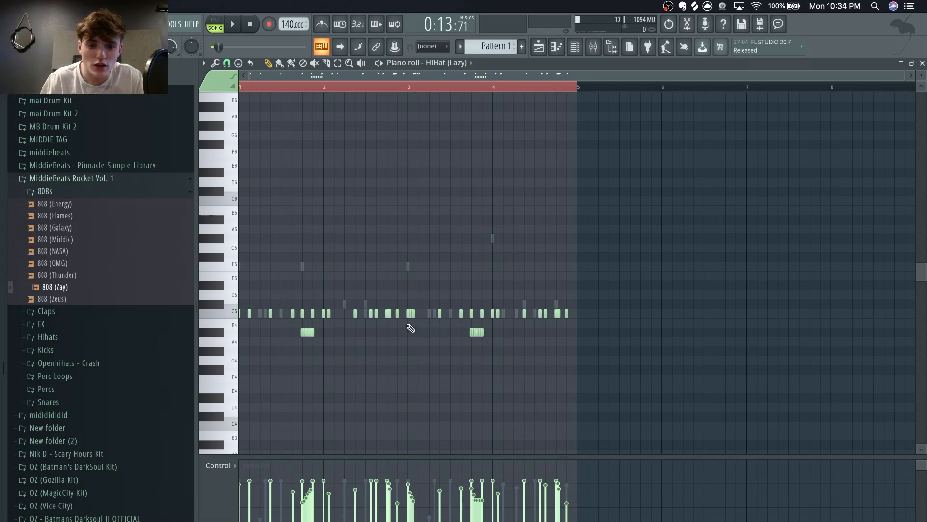
pyautogui.click(411, 313)
pyautogui.moveTo(497, 346); pyautogui.dragTo(451, 328)
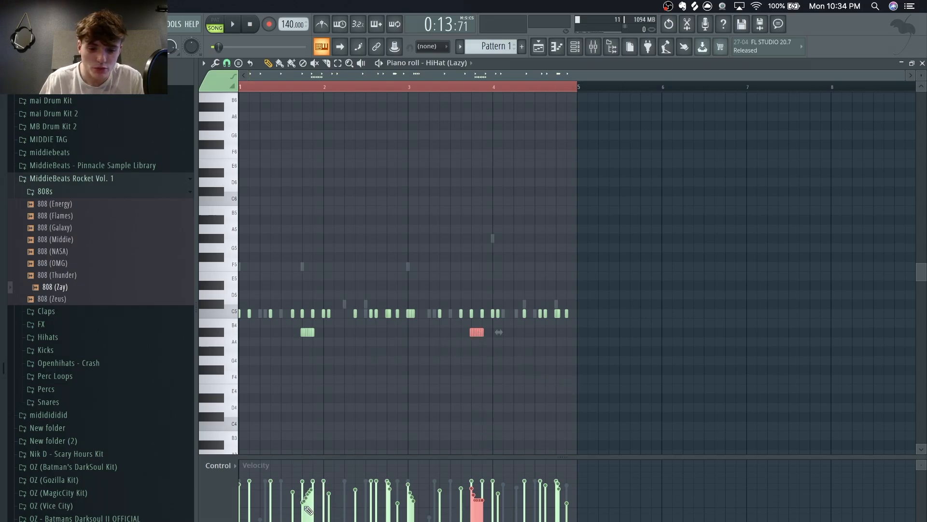
pyautogui.rightClick(645, 324)
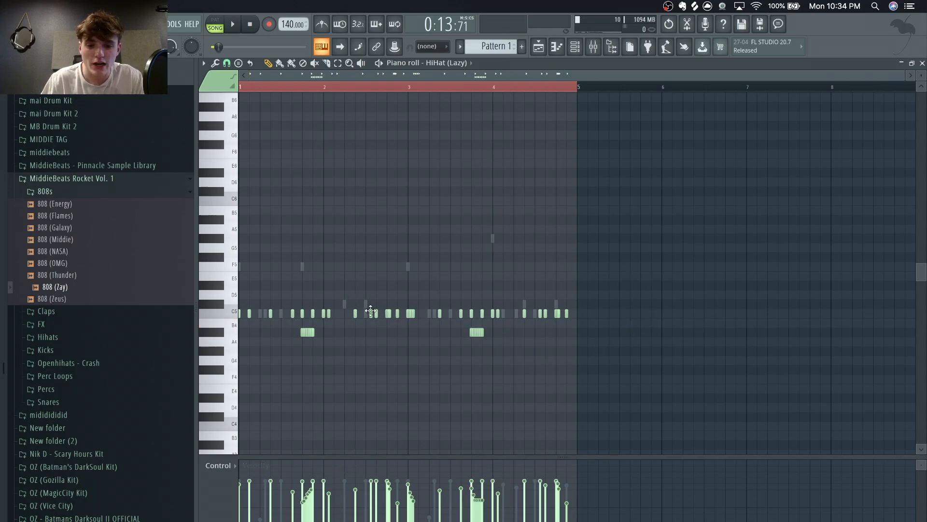
# Step: Check the channel rack again, return to the playlist and place the playhead at bar 5
pyautogui.click(575, 47)
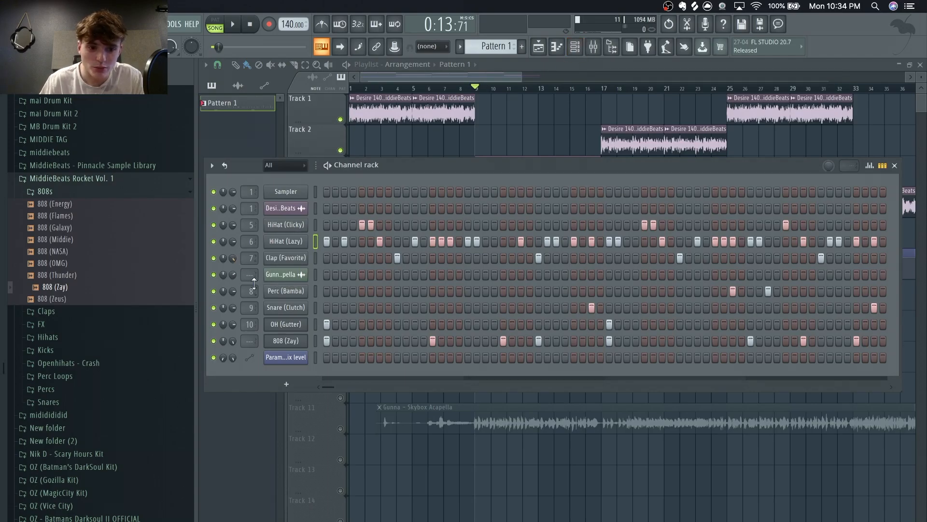
pyautogui.click(425, 77)
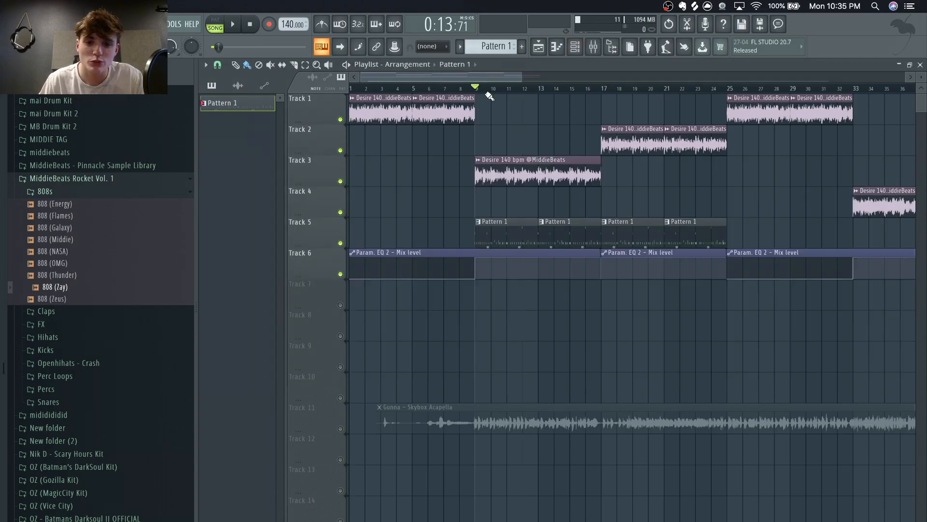
pyautogui.scroll(-3, 483, 91)
pyautogui.scroll(3, 403, 90)
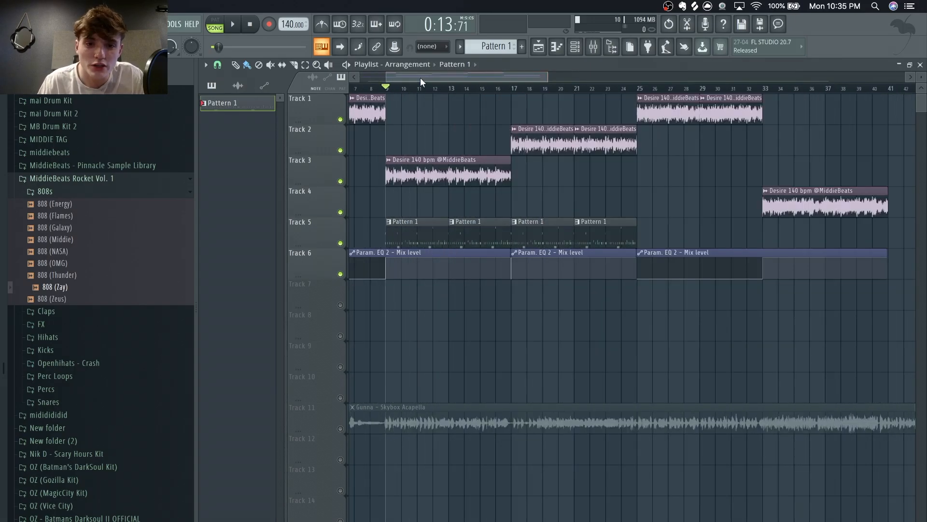
pyautogui.click(421, 88)
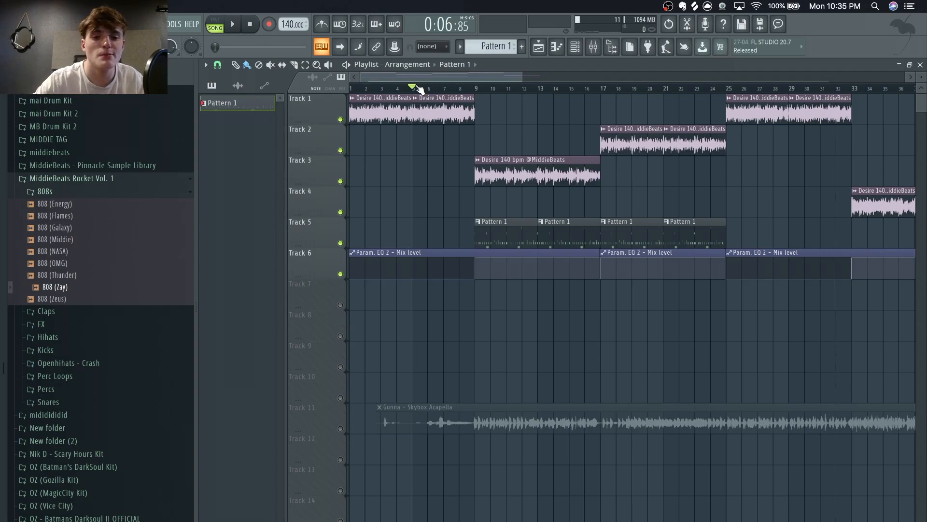
# Step: Audition the arrangement from bar 5, stop playback and place the playhead at bar 9
pyautogui.press('space')
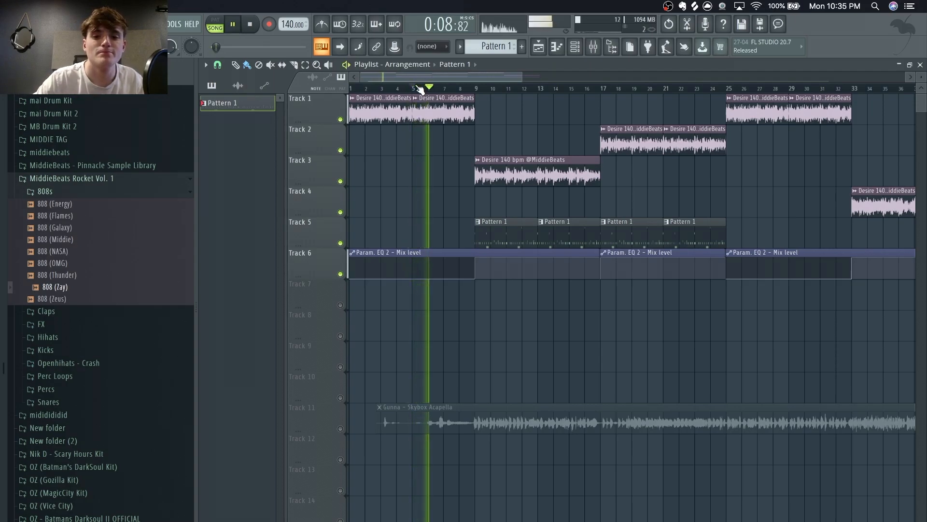
pyautogui.press('space')
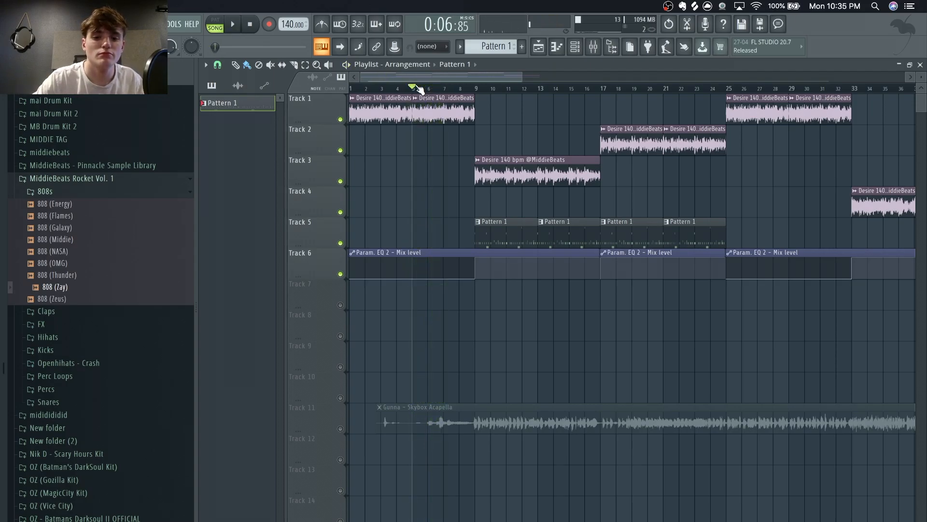
pyautogui.moveTo(476, 88)
pyautogui.mouseDown()
pyautogui.moveTo(584, 88)
pyautogui.moveTo(509, 101)
pyautogui.moveTo(352, 106)
pyautogui.moveTo(479, 100)
pyautogui.mouseUp()
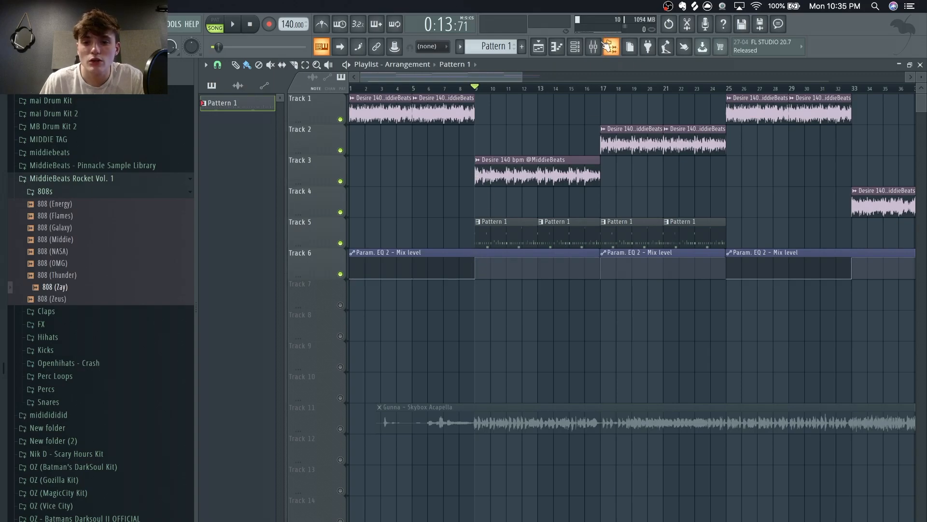
# Step: Inspect the Fruity parametric EQ 2 on mixer Insert 1 and its mix level automation options, and return to the playlist
pyautogui.press('F9')
pyautogui.click(233, 133)
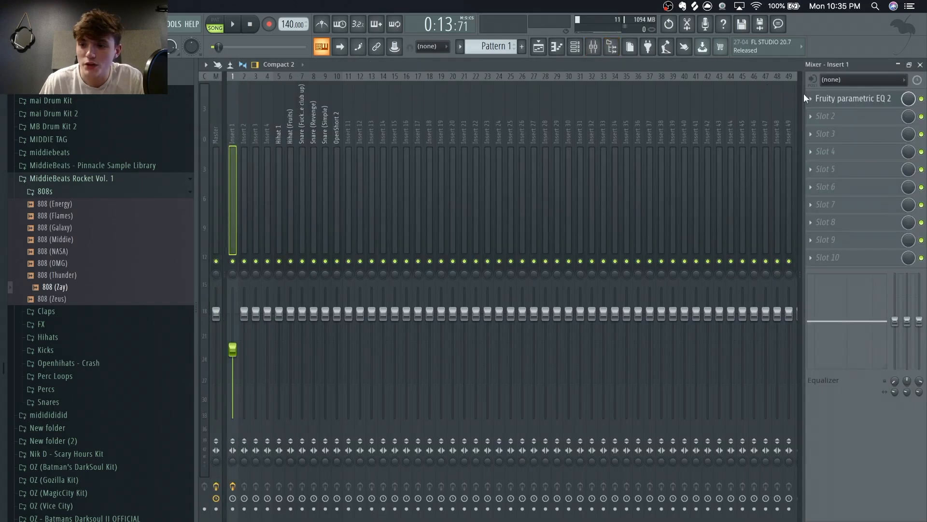
pyautogui.click(860, 99)
pyautogui.click(860, 99)
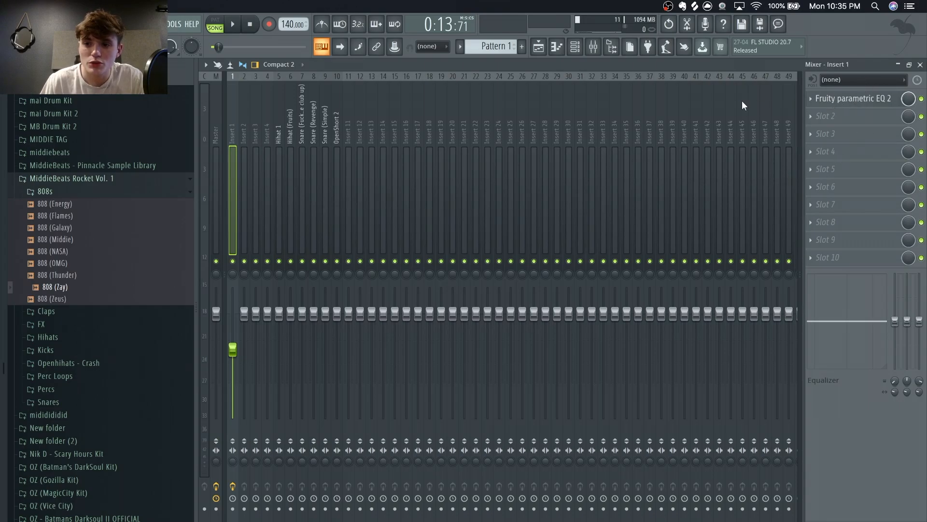
pyautogui.rightClick(910, 97)
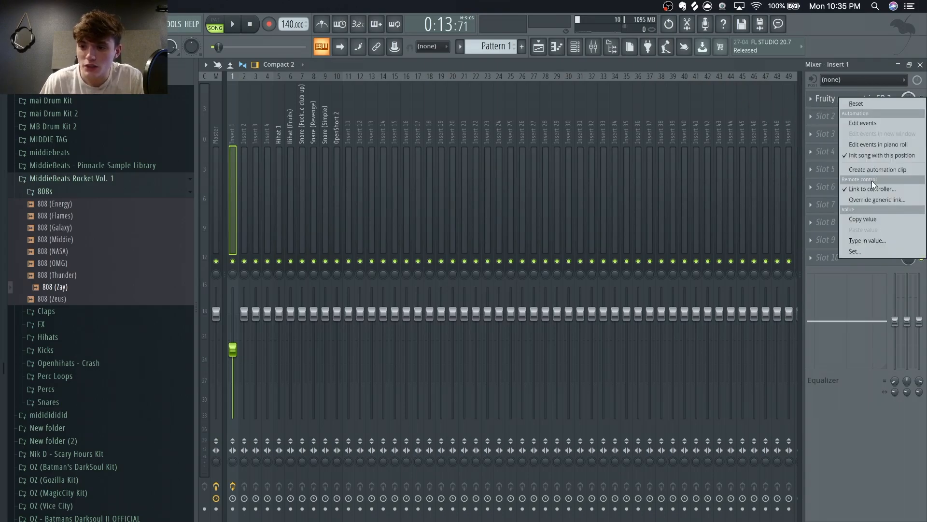
pyautogui.click(543, 46)
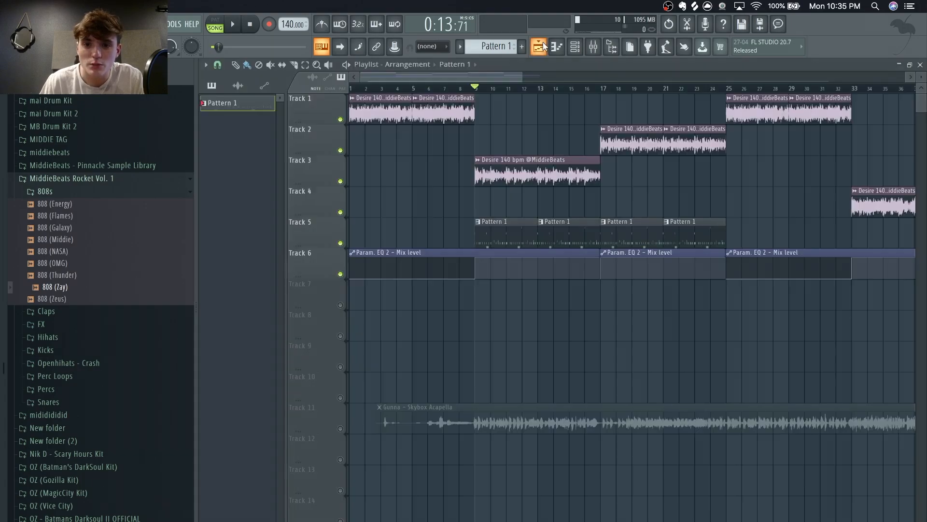
# Step: Examine the first Param. EQ 2 mix level automation clip on Track 6 and move the playhead to the song's start
pyautogui.rightClick(409, 268)
pyautogui.moveTo(411, 263); pyautogui.dragTo(414, 280)
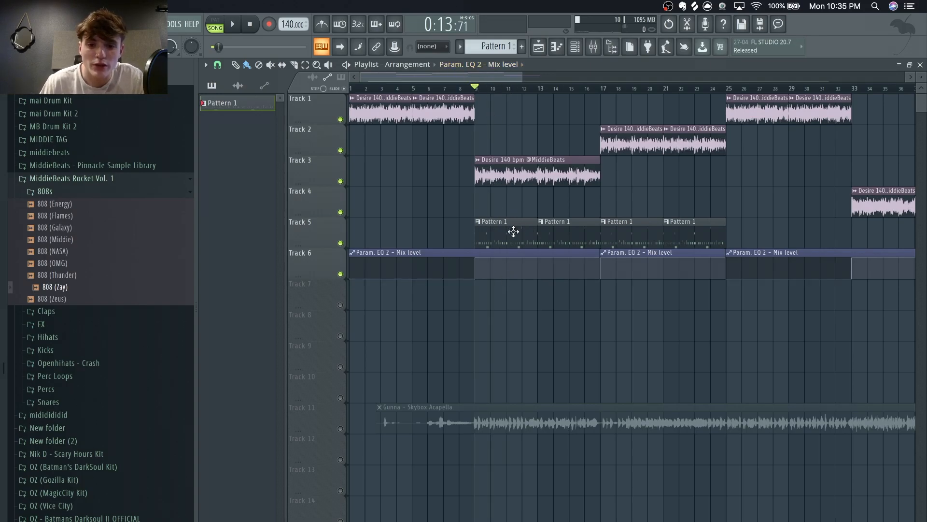
pyautogui.click(413, 89)
pyautogui.moveTo(414, 90); pyautogui.dragTo(353, 90)
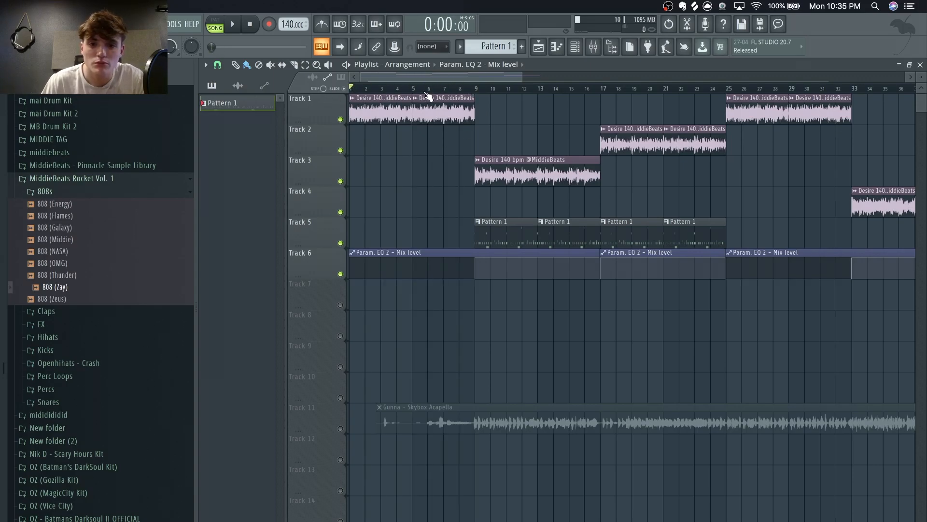
pyautogui.scroll(-3, 414, 92)
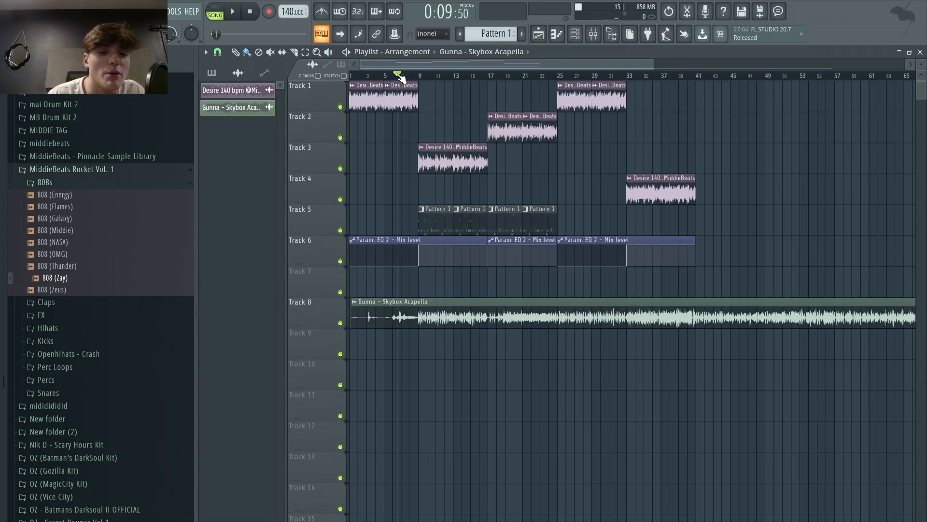
# Step: Check the Gunna - Skybox Acapella sample settings and audition the arrangement with the vocal, returning the playhead to the song's start
pyautogui.doubleClick(500, 316)
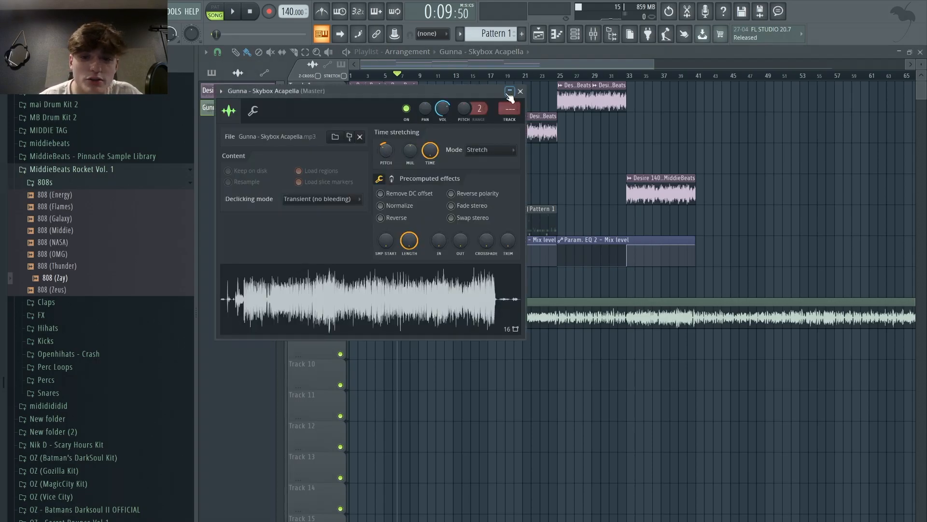
pyautogui.click(510, 91)
pyautogui.press('space')
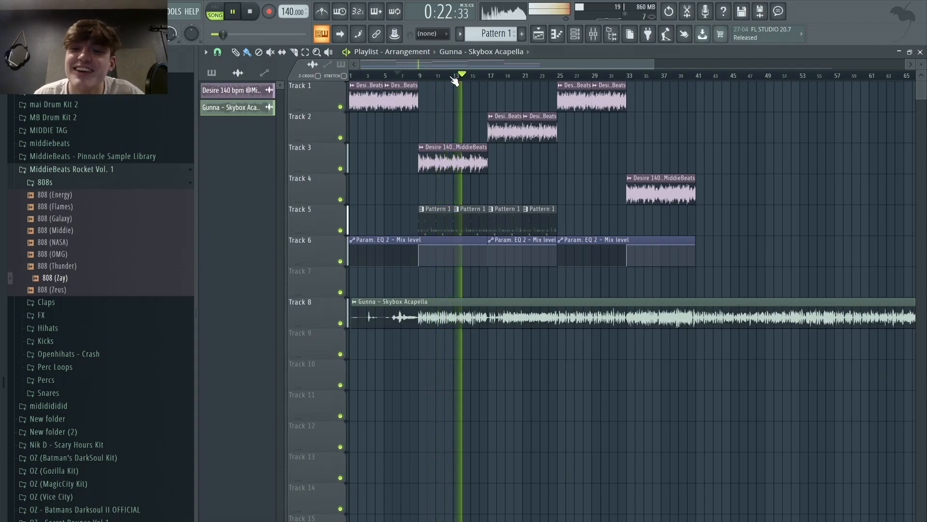
pyautogui.press('space')
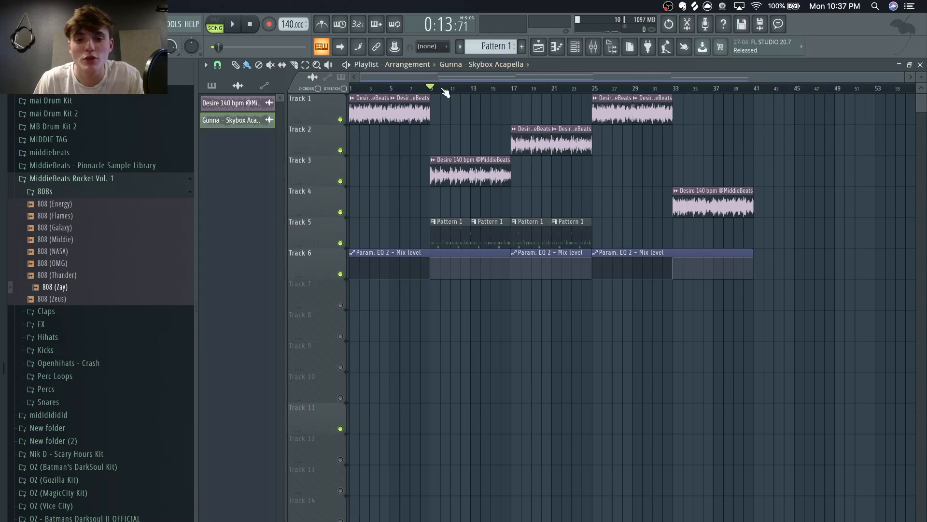
pyautogui.moveTo(442, 89); pyautogui.dragTo(277, 94)
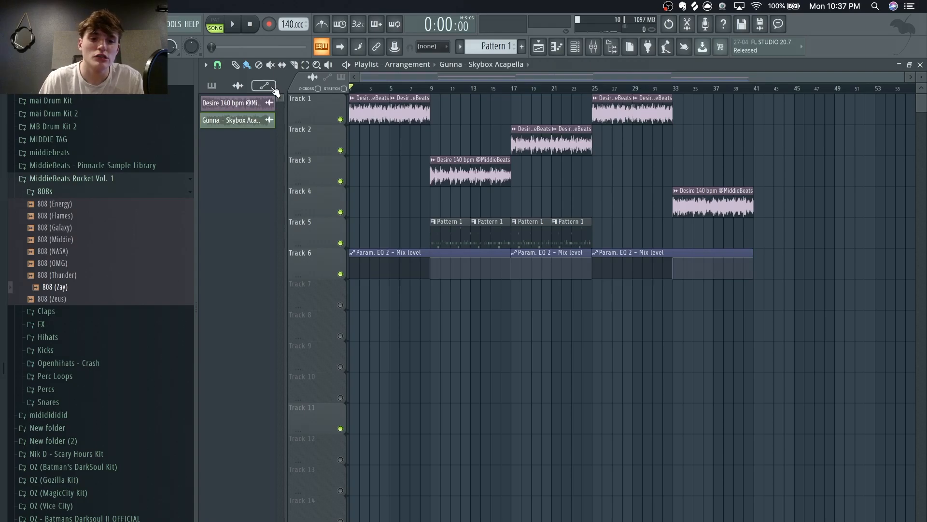